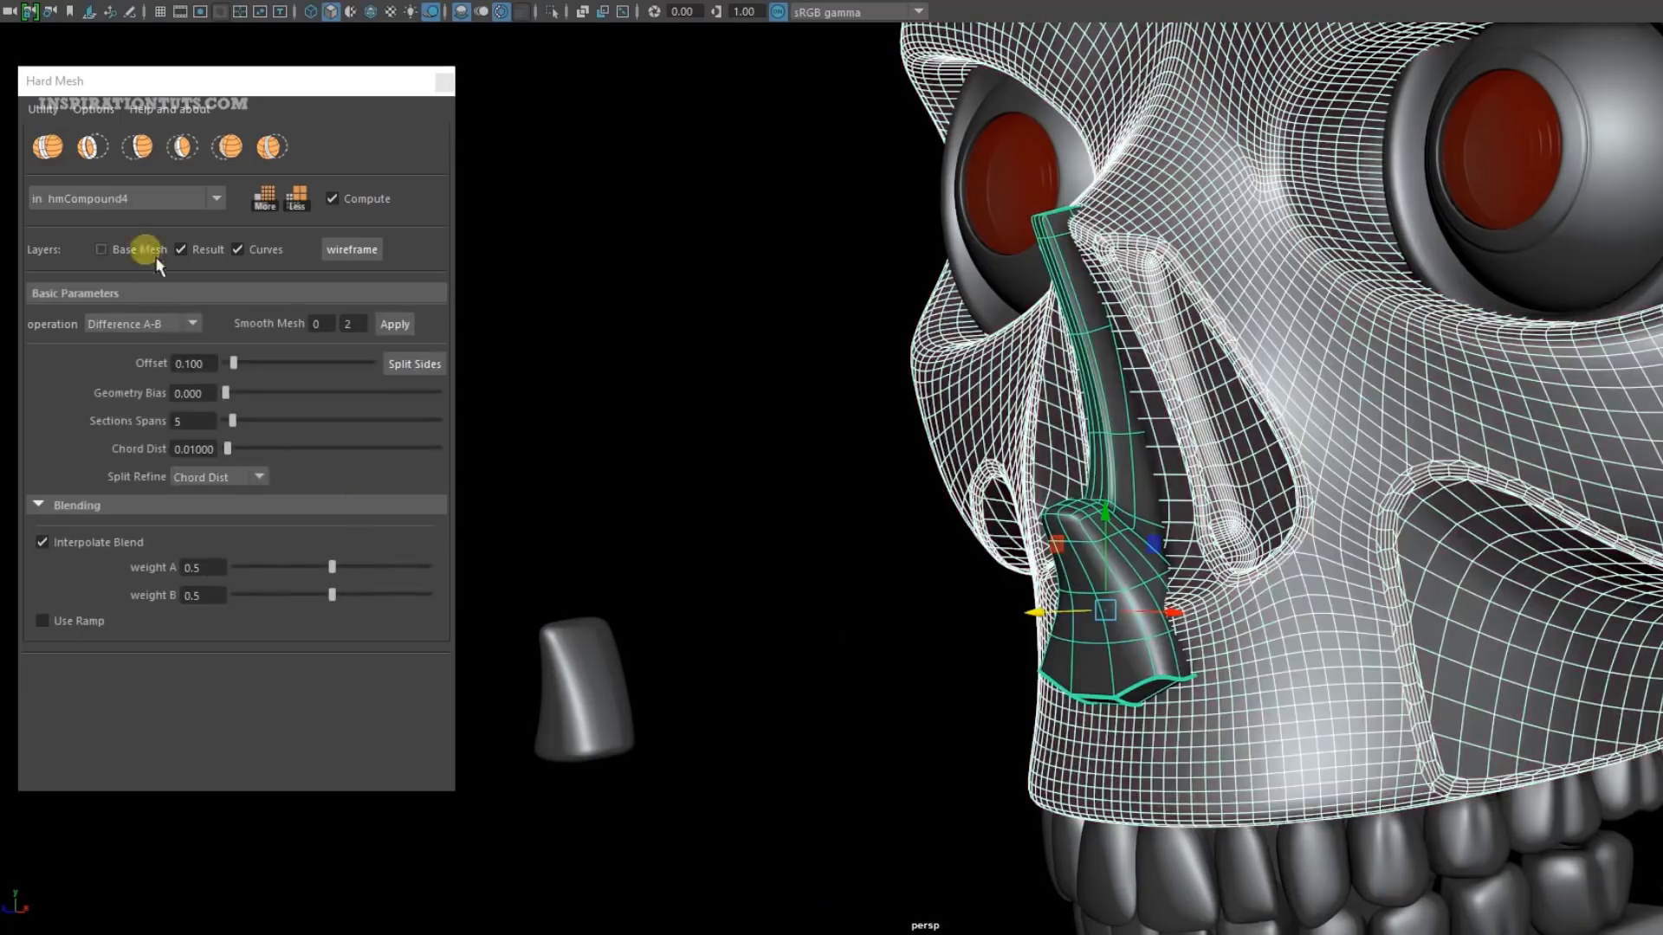
Preview the Hard Mesh nose cut as wireframe and select the skull so the cut updates
click(1100, 649)
shift+click(1114, 697)
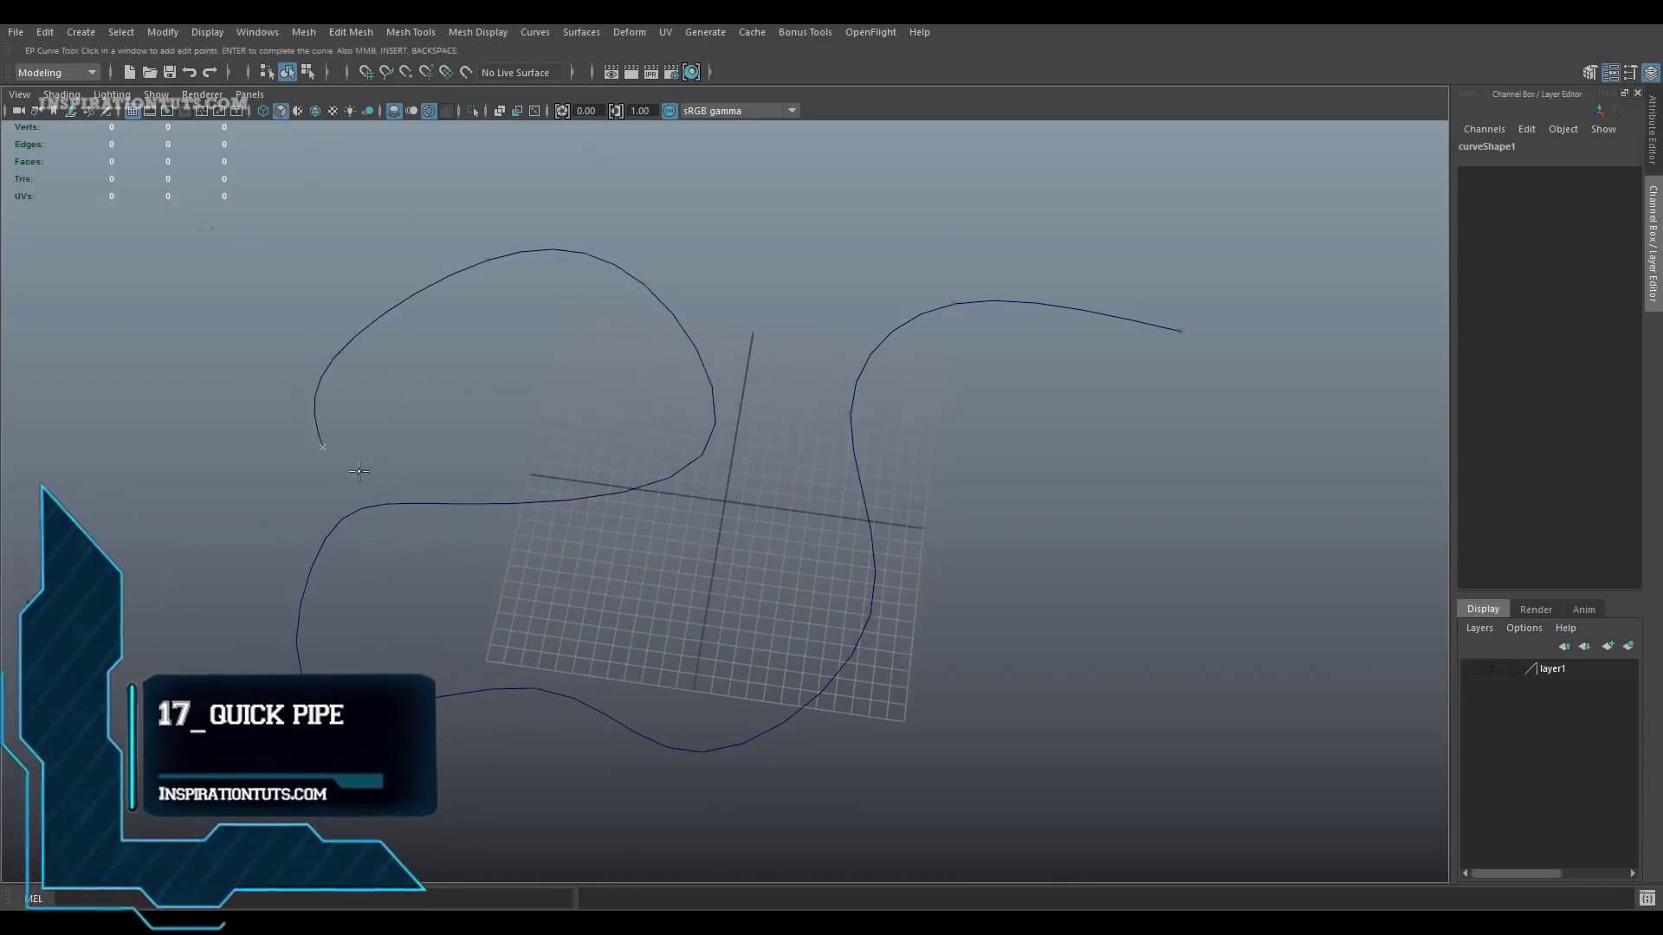
Turn the drawn EP curve into a rope pipe and thicken the other pipe's ring bands
drag(325, 512, 298, 559)
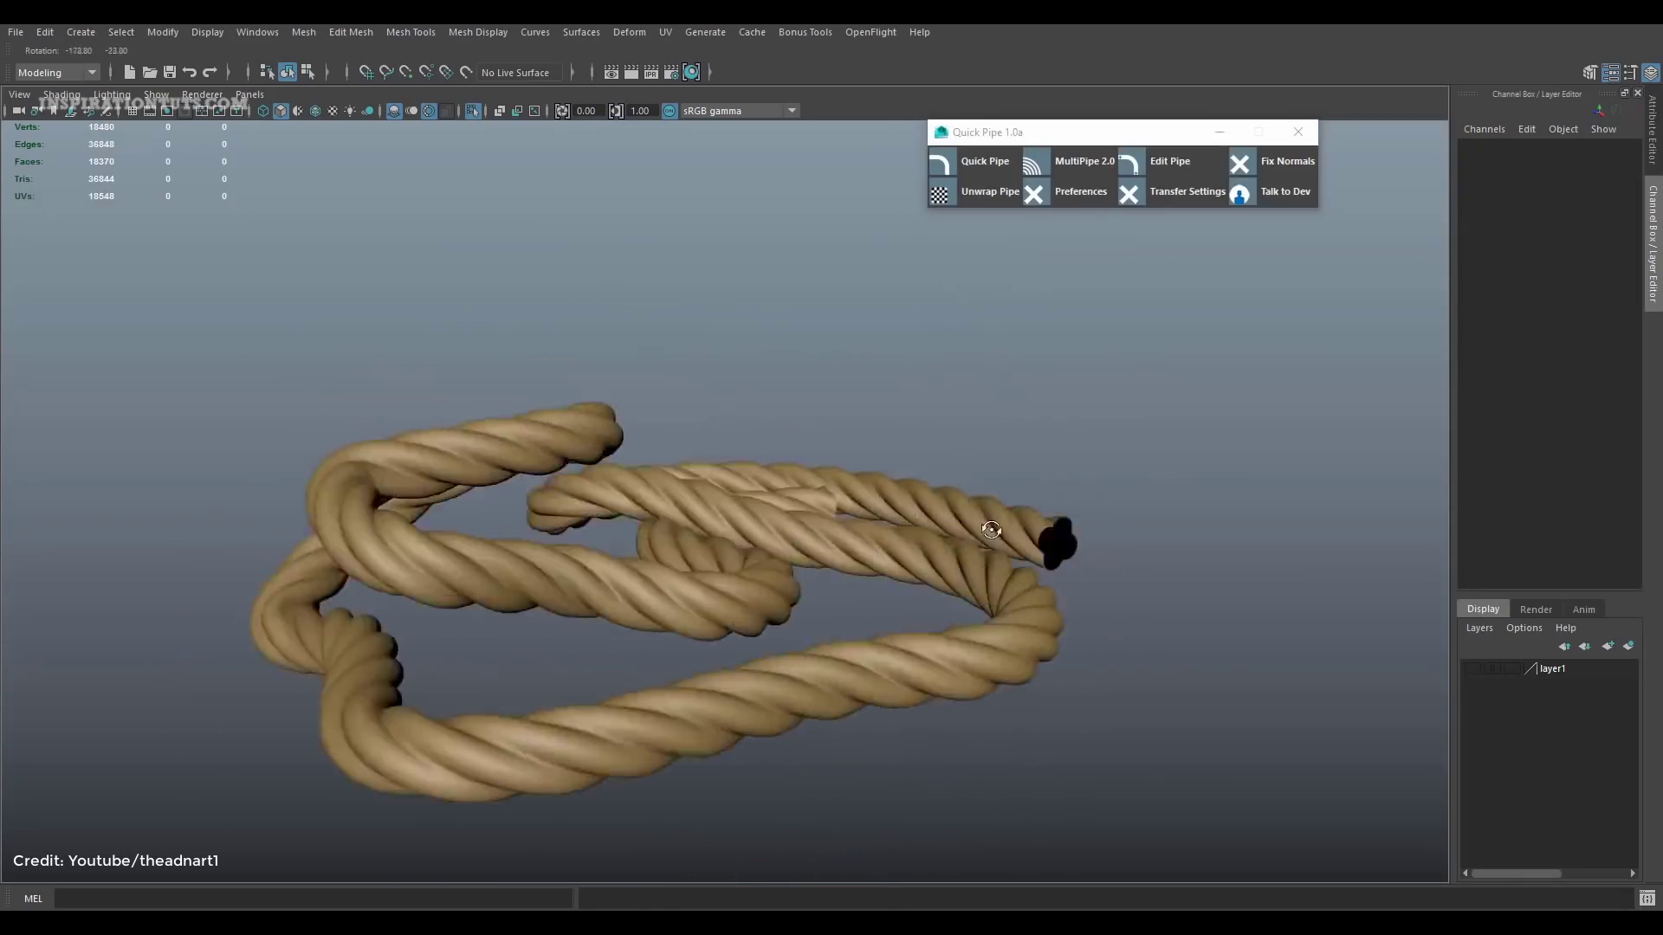
alt+drag(1333, 572, 1395, 586)
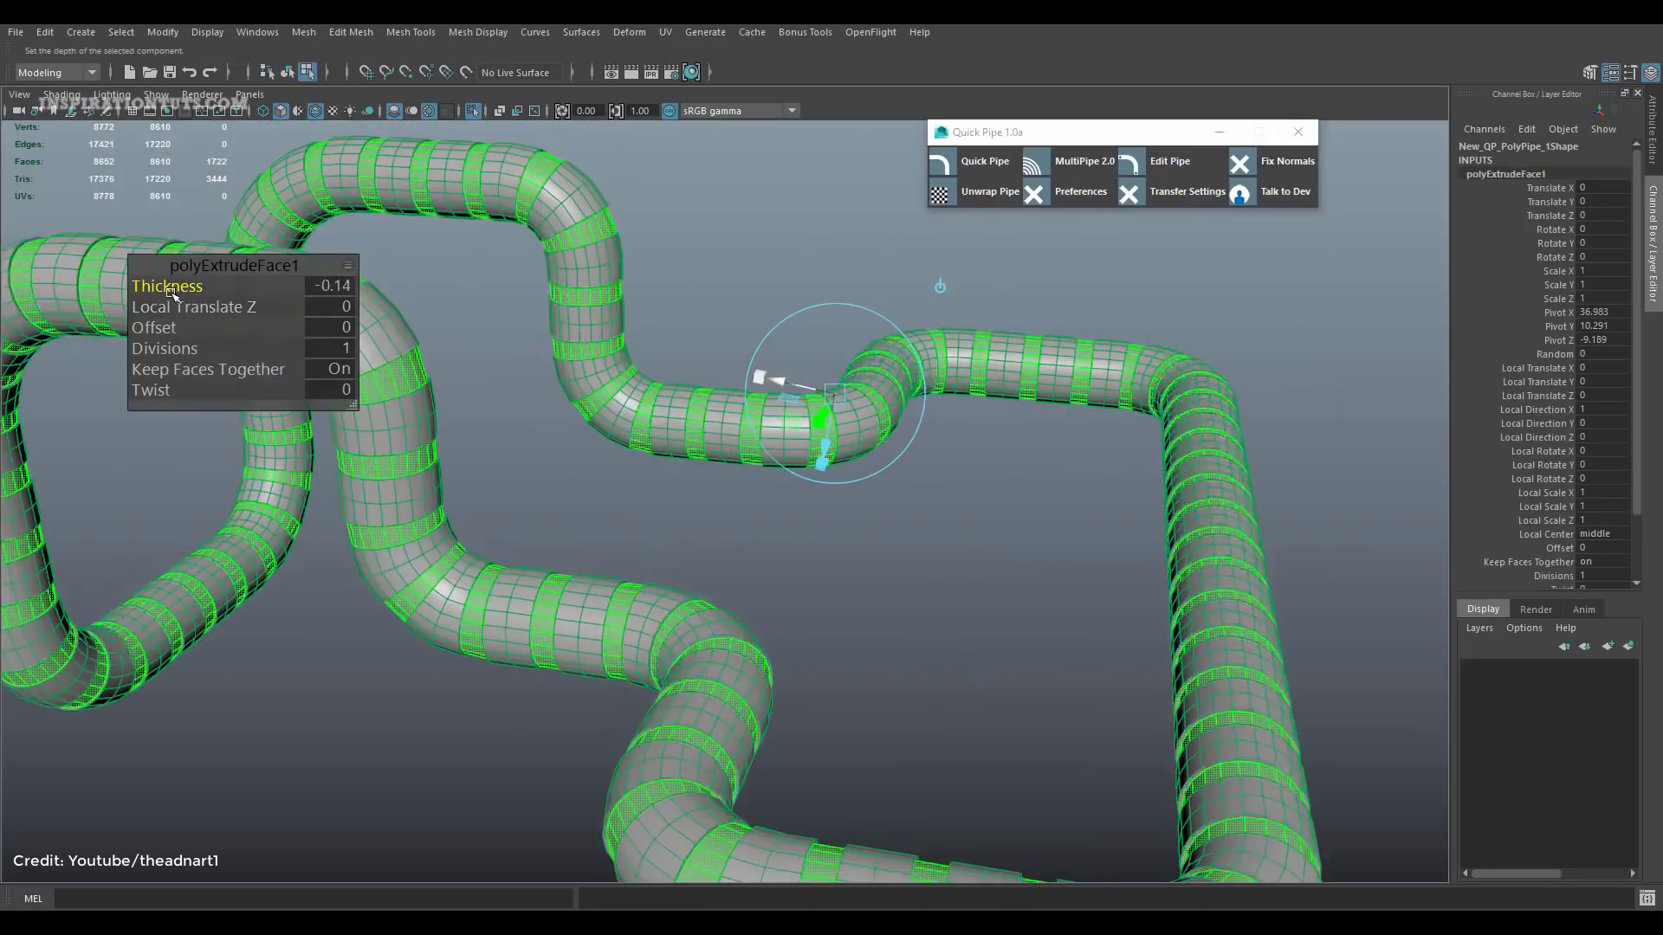
drag(171, 295, 326, 351)
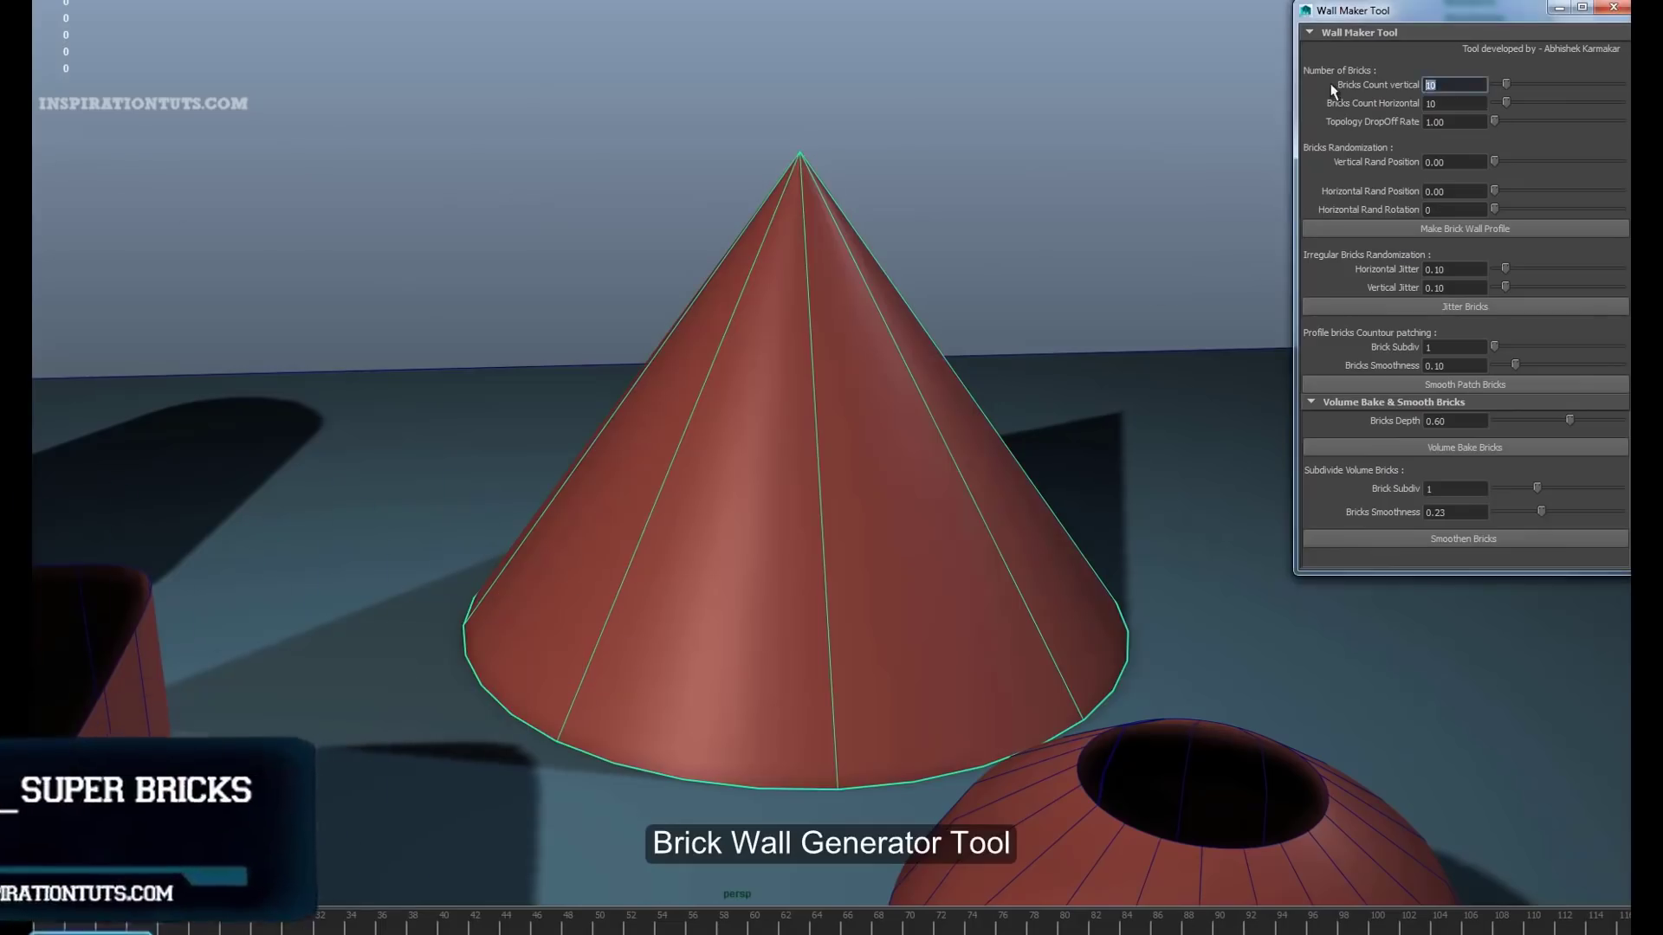
Build a 20-brick wall profile on the cone, then jitter, volume-bake and smooth its bricks
text(20)
key(Tab)
text(20)
click(1371, 229)
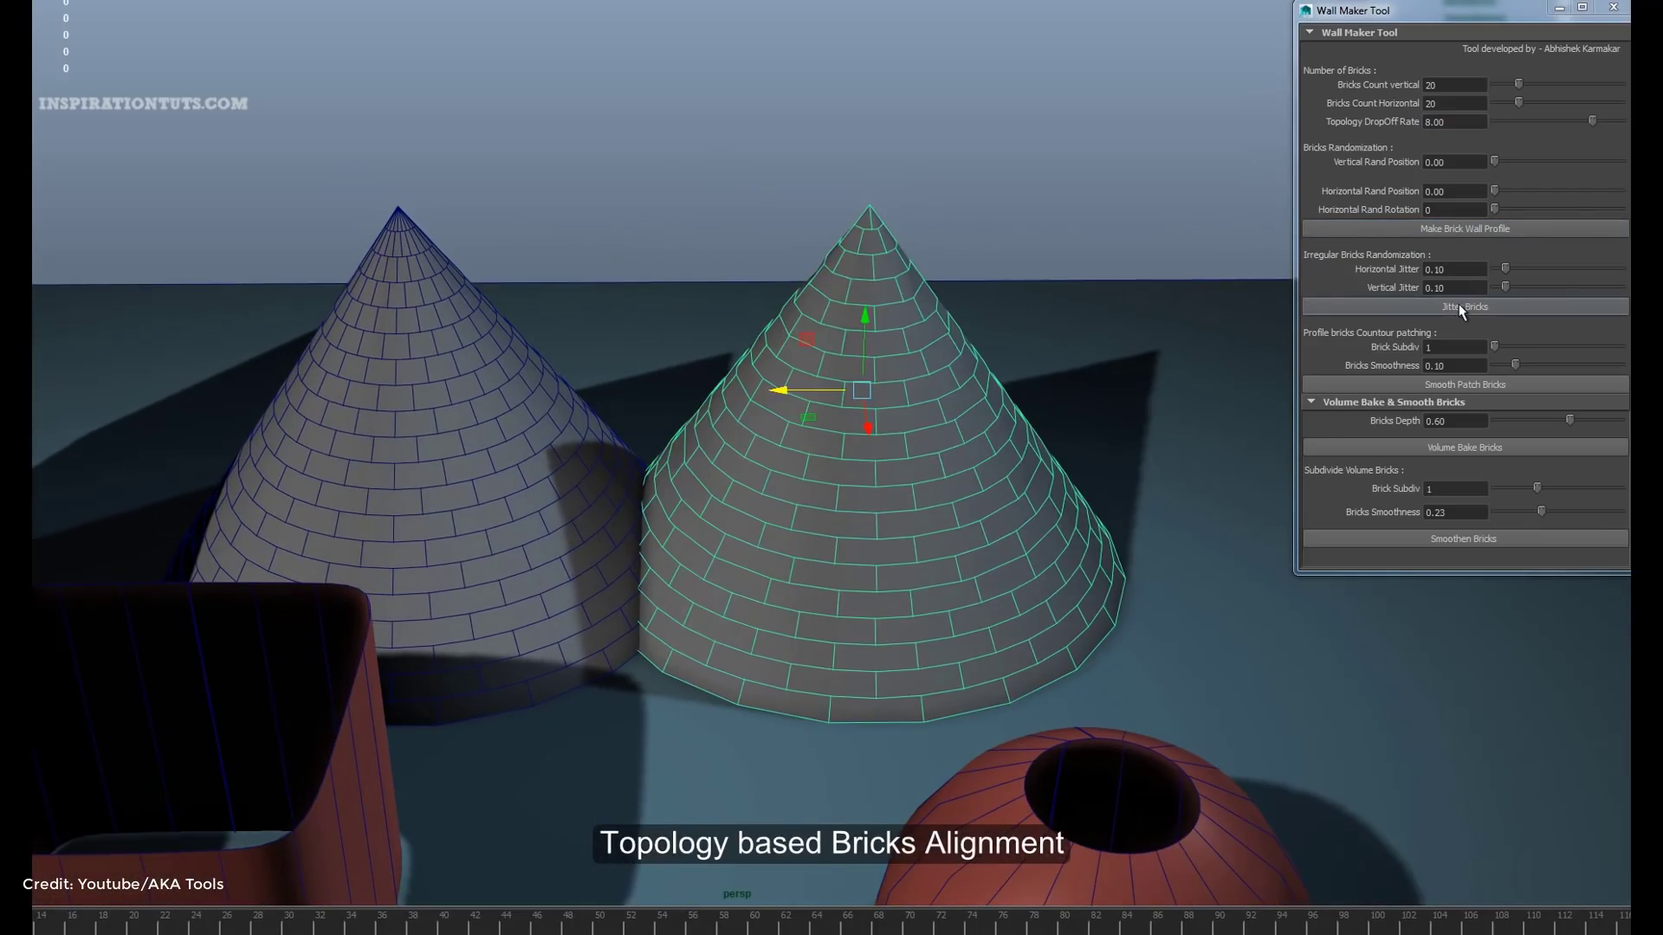
click(1458, 307)
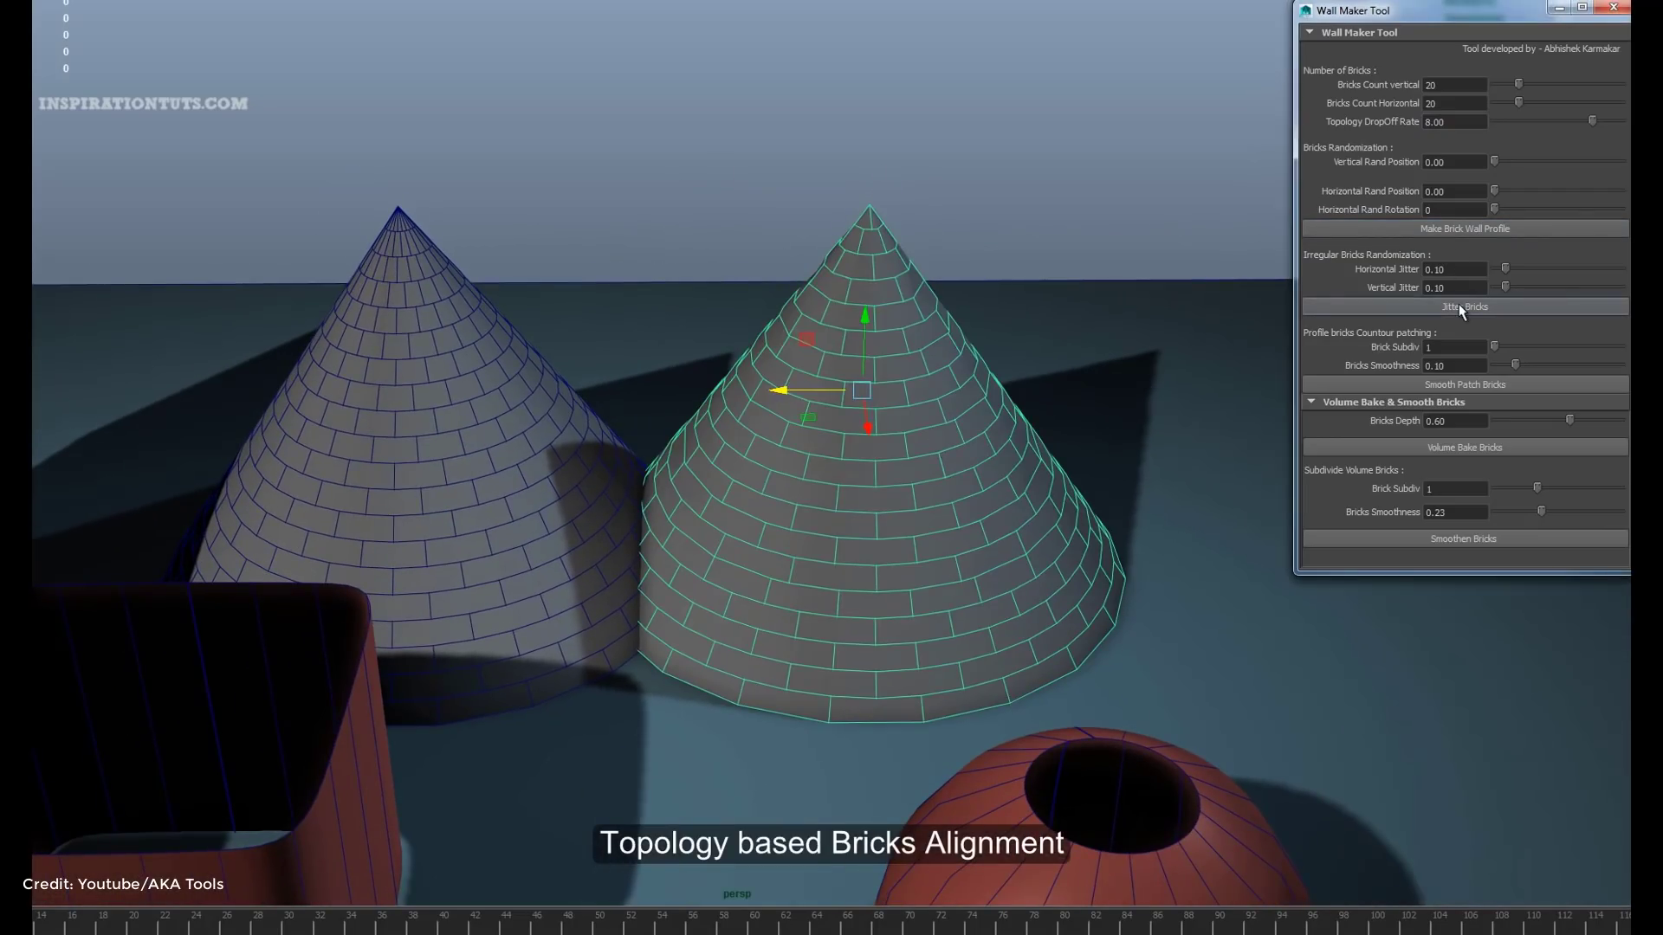
click(1457, 449)
click(1511, 539)
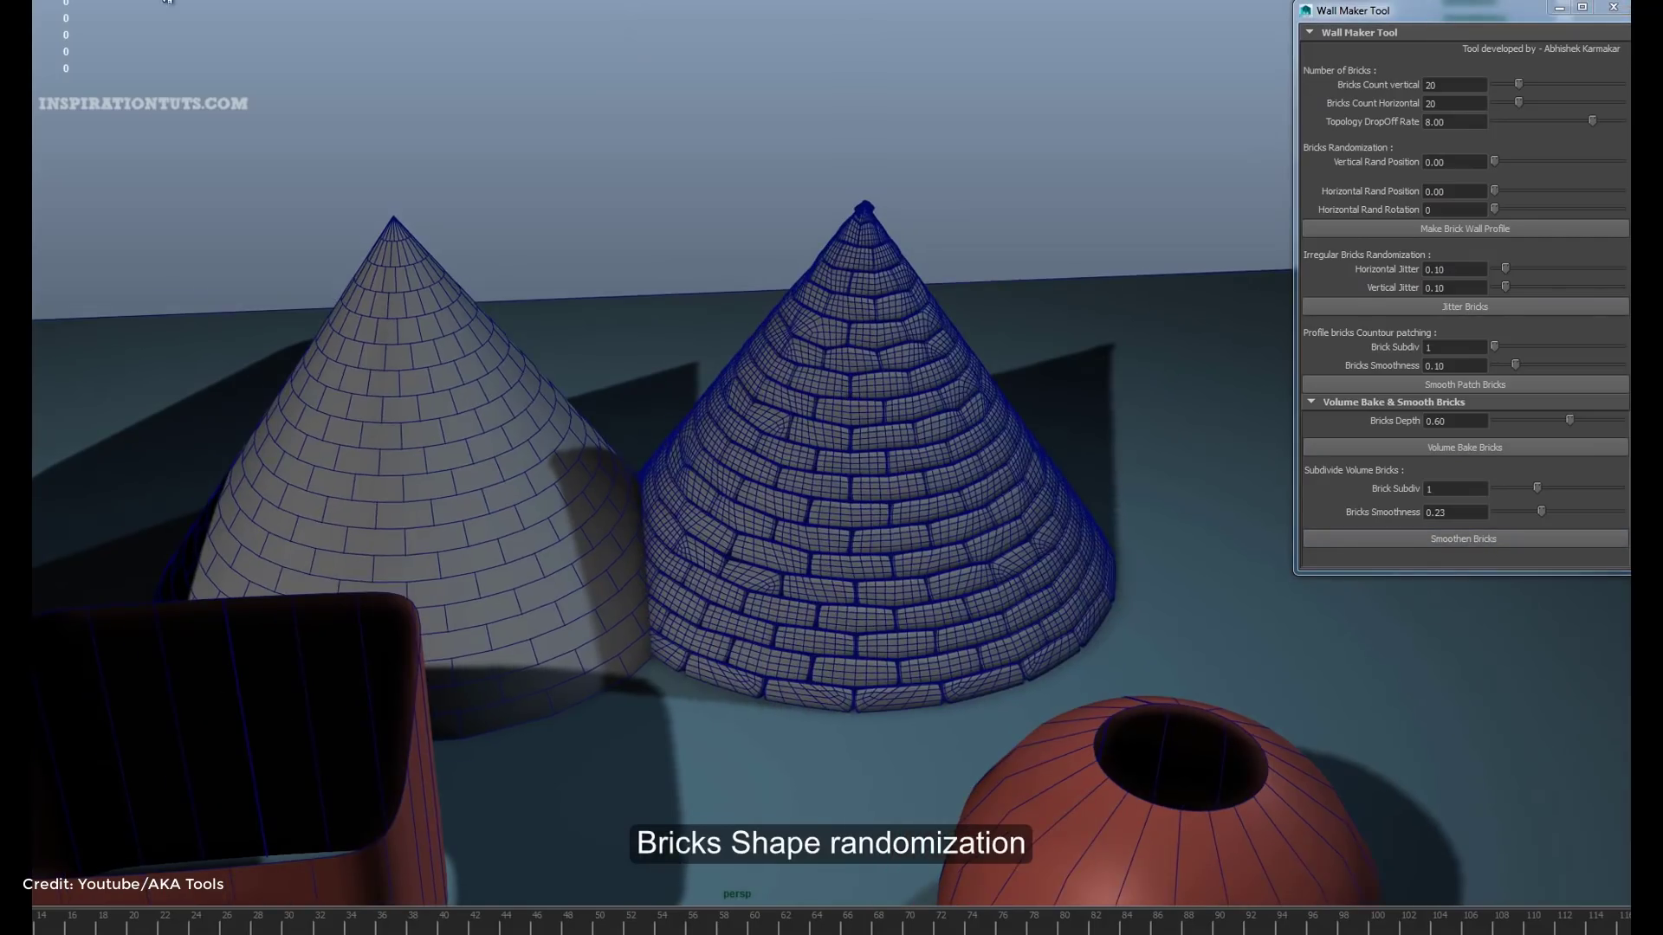
Assign the red brick material to the brick cone and delete the plain grey cone
click(929, 443)
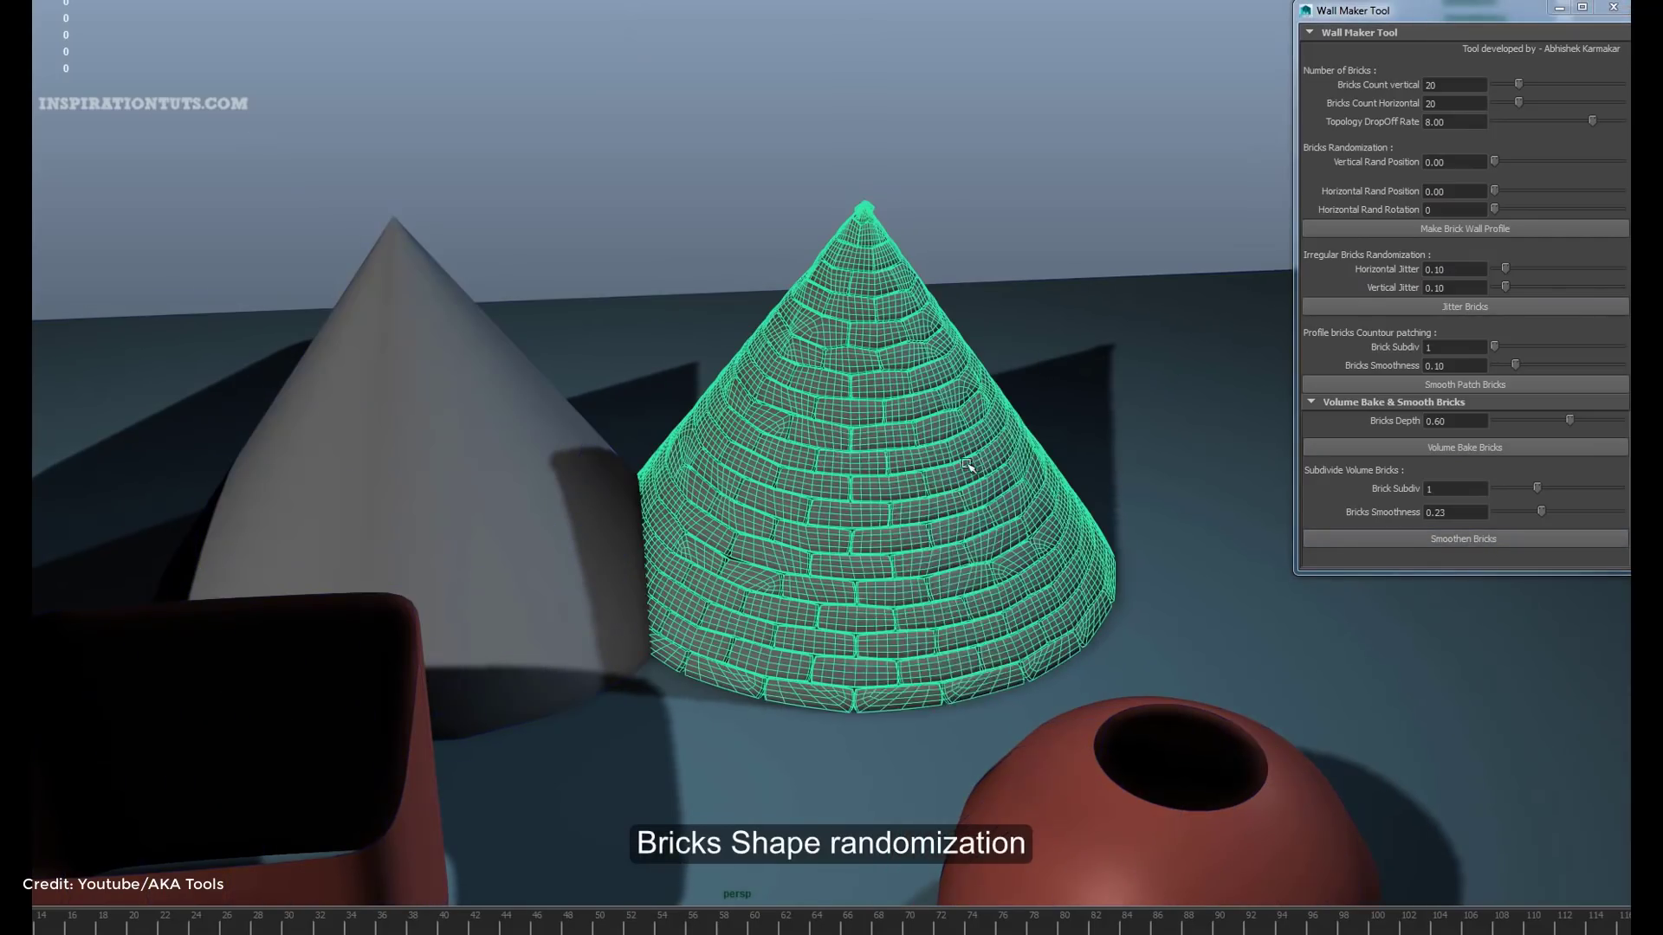
right_drag(929, 443, 1082, 795)
right_drag(1031, 797, 1032, 797)
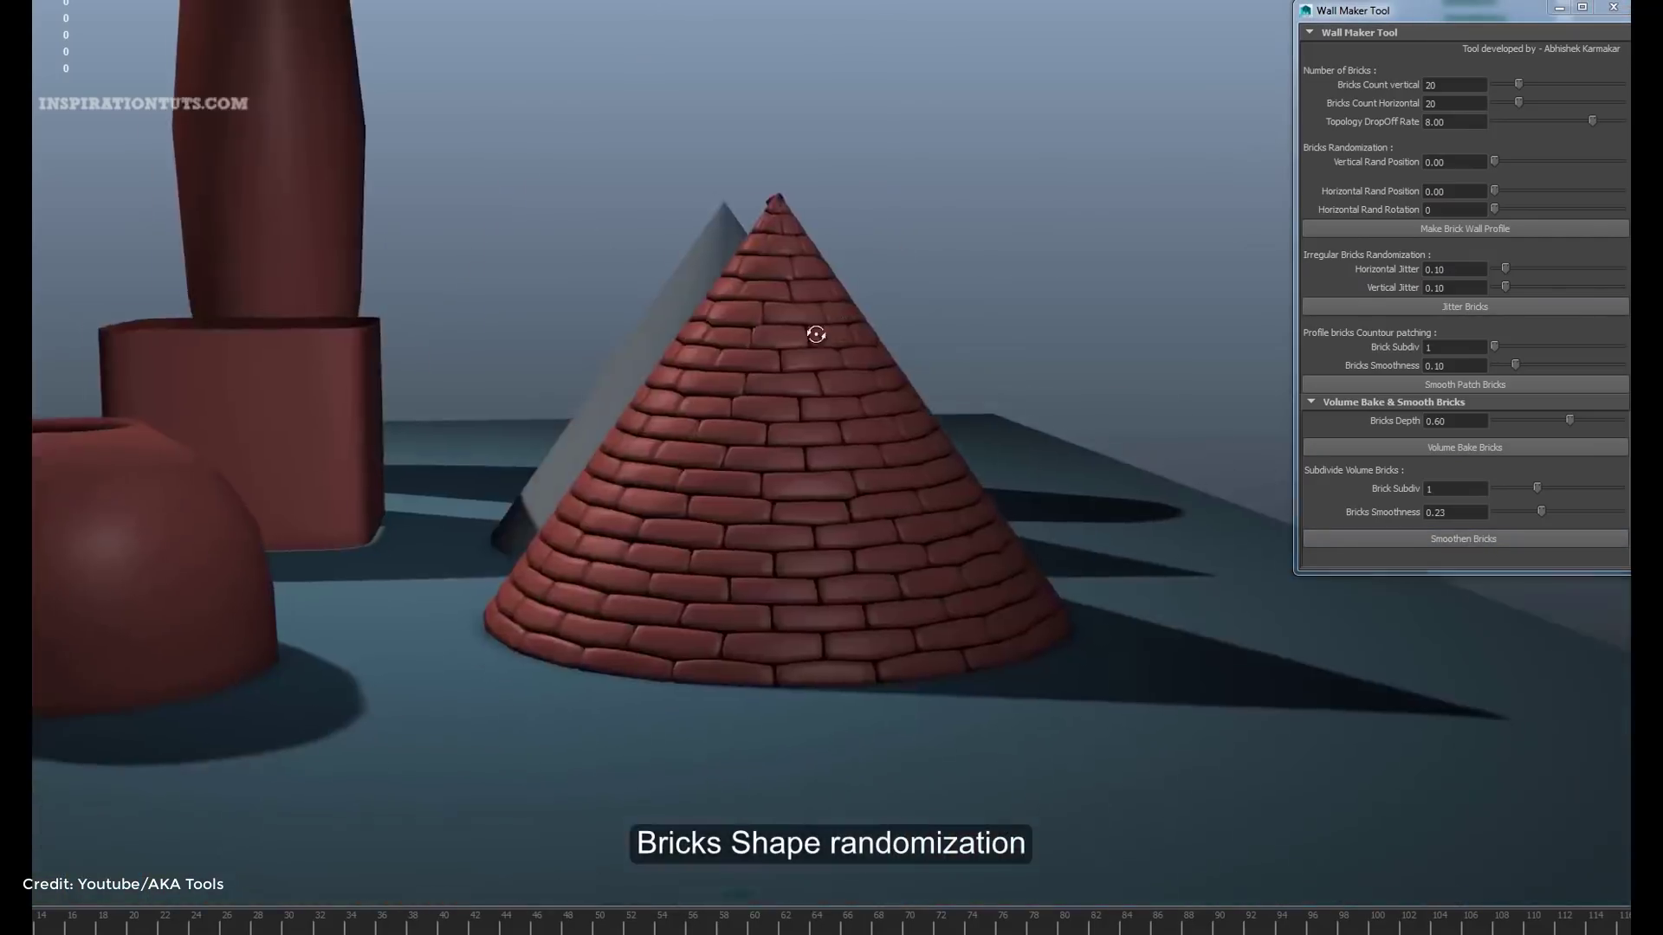
alt+drag(817, 334, 1106, 382)
click(279, 381)
key(Delete)
alt+drag(886, 508, 797, 430)
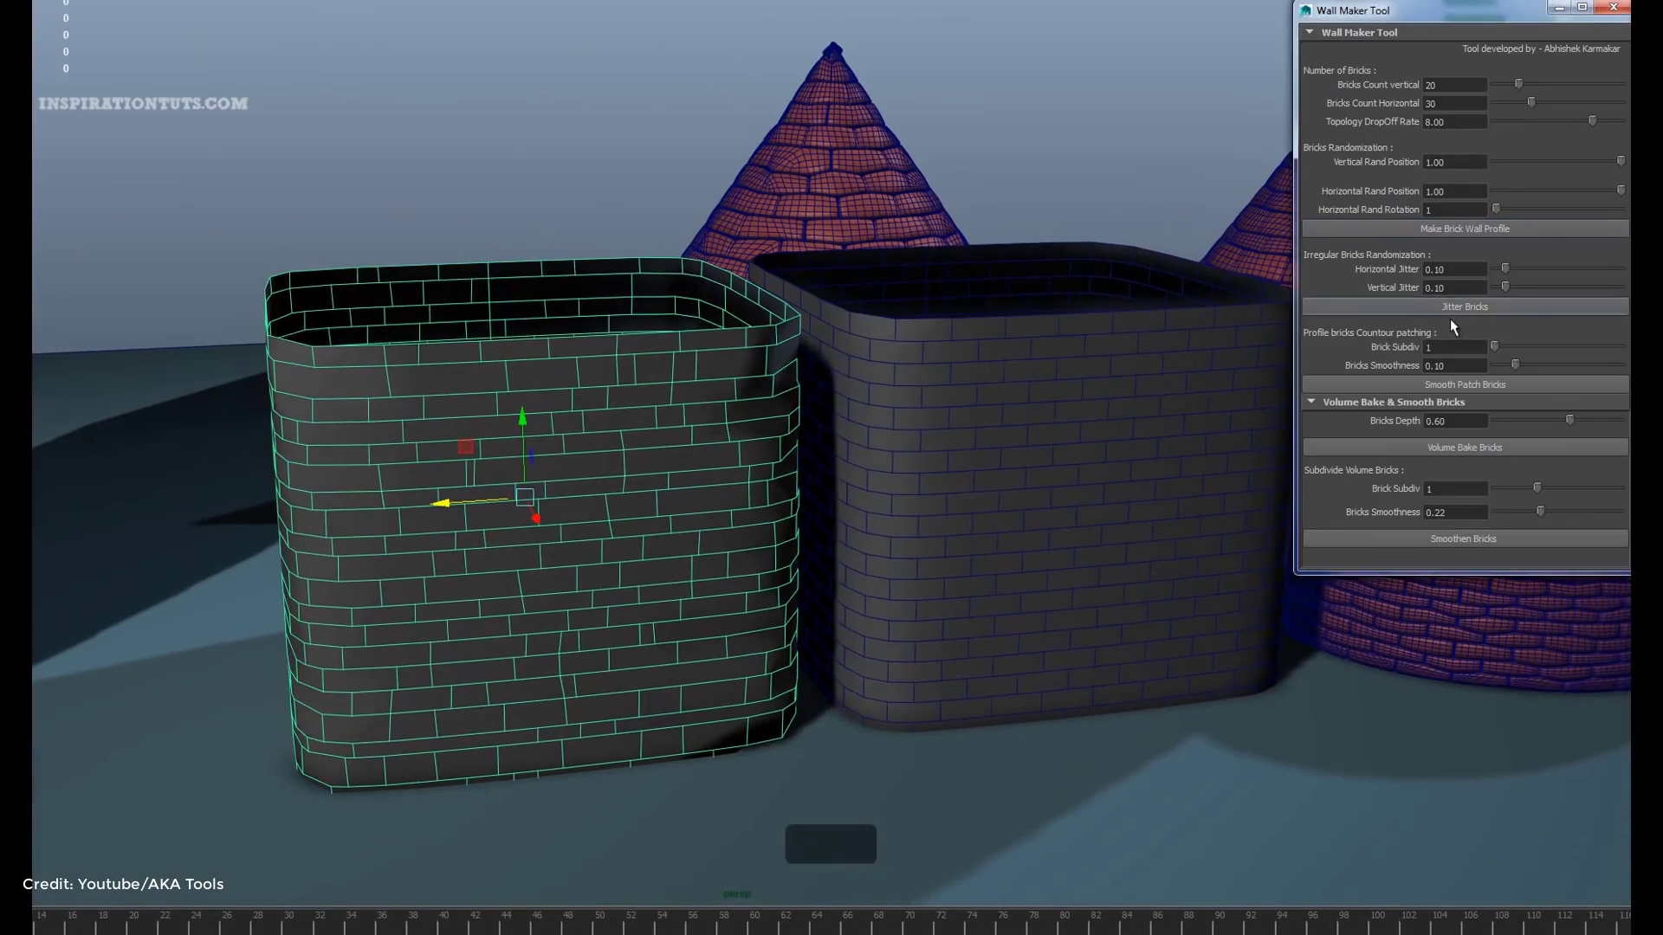
Volume-bake and smooth the wall's bricks and give the wall the red brick material
click(1455, 451)
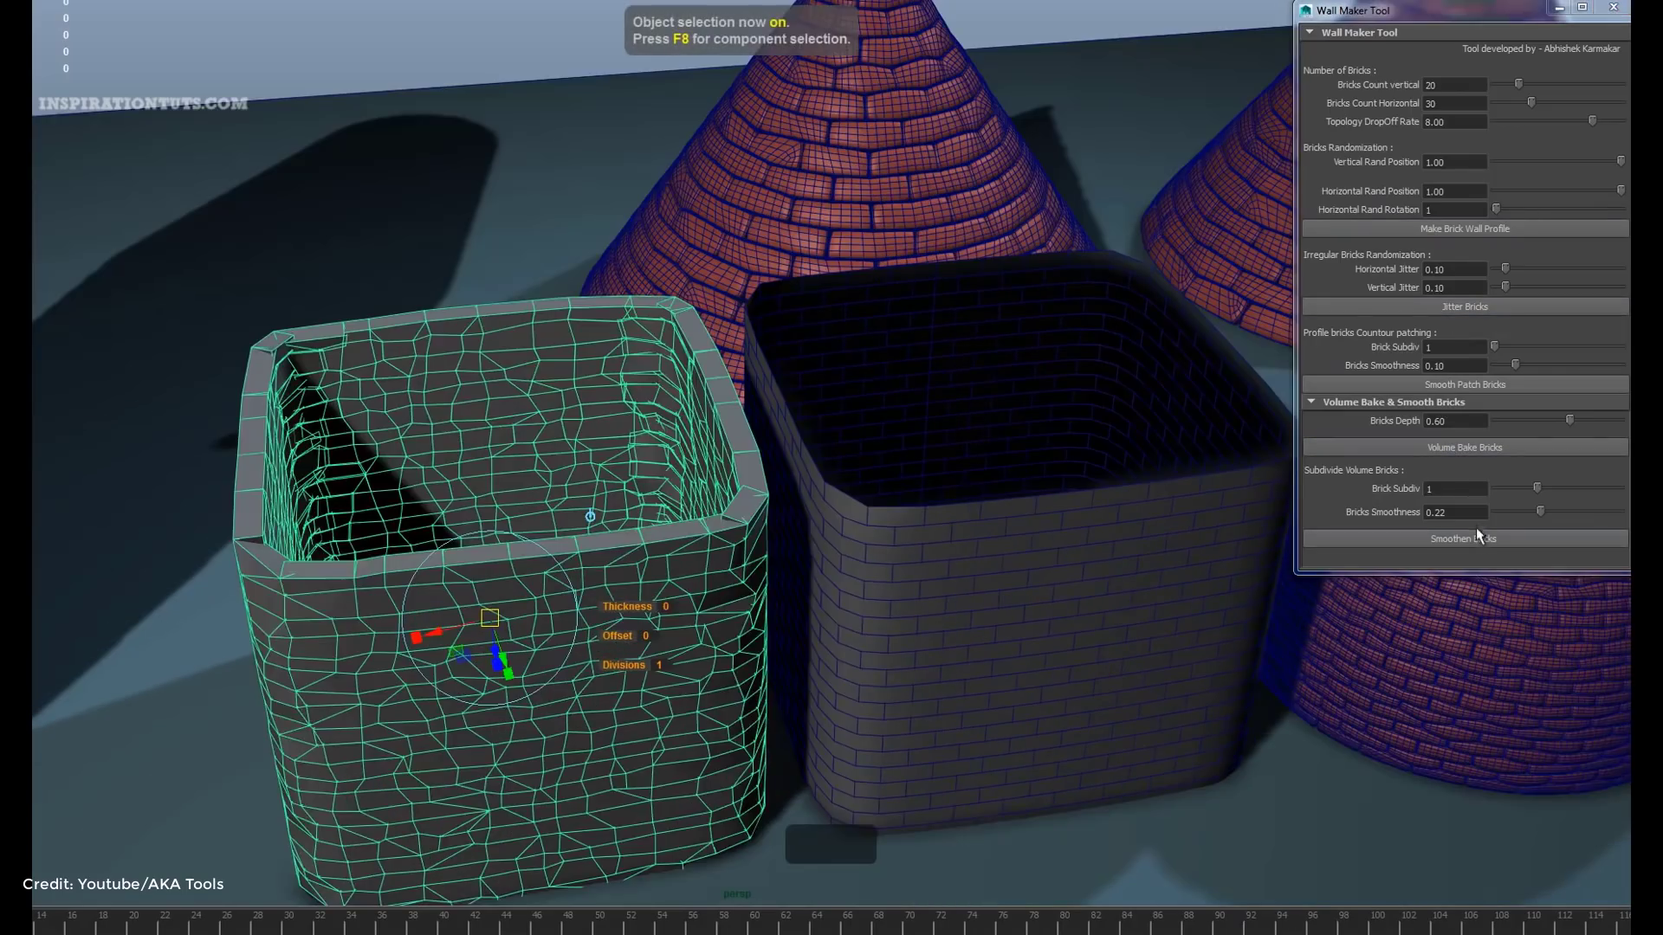
click(1479, 537)
right_drag(635, 570, 667, 909)
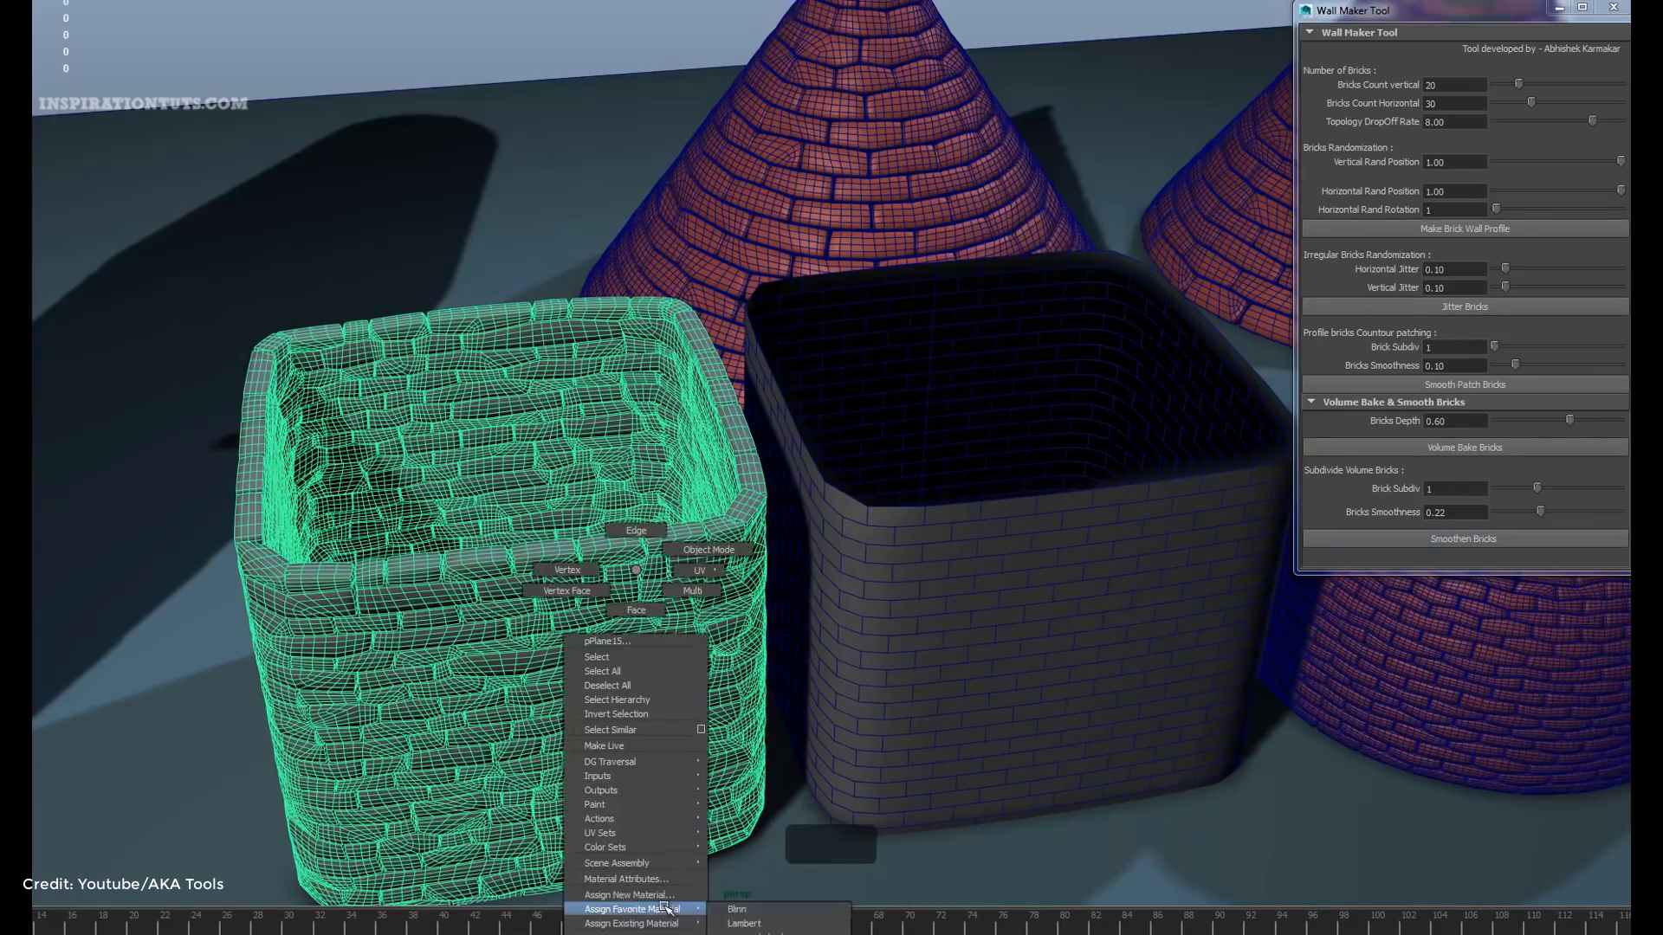
right_drag(732, 925, 734, 925)
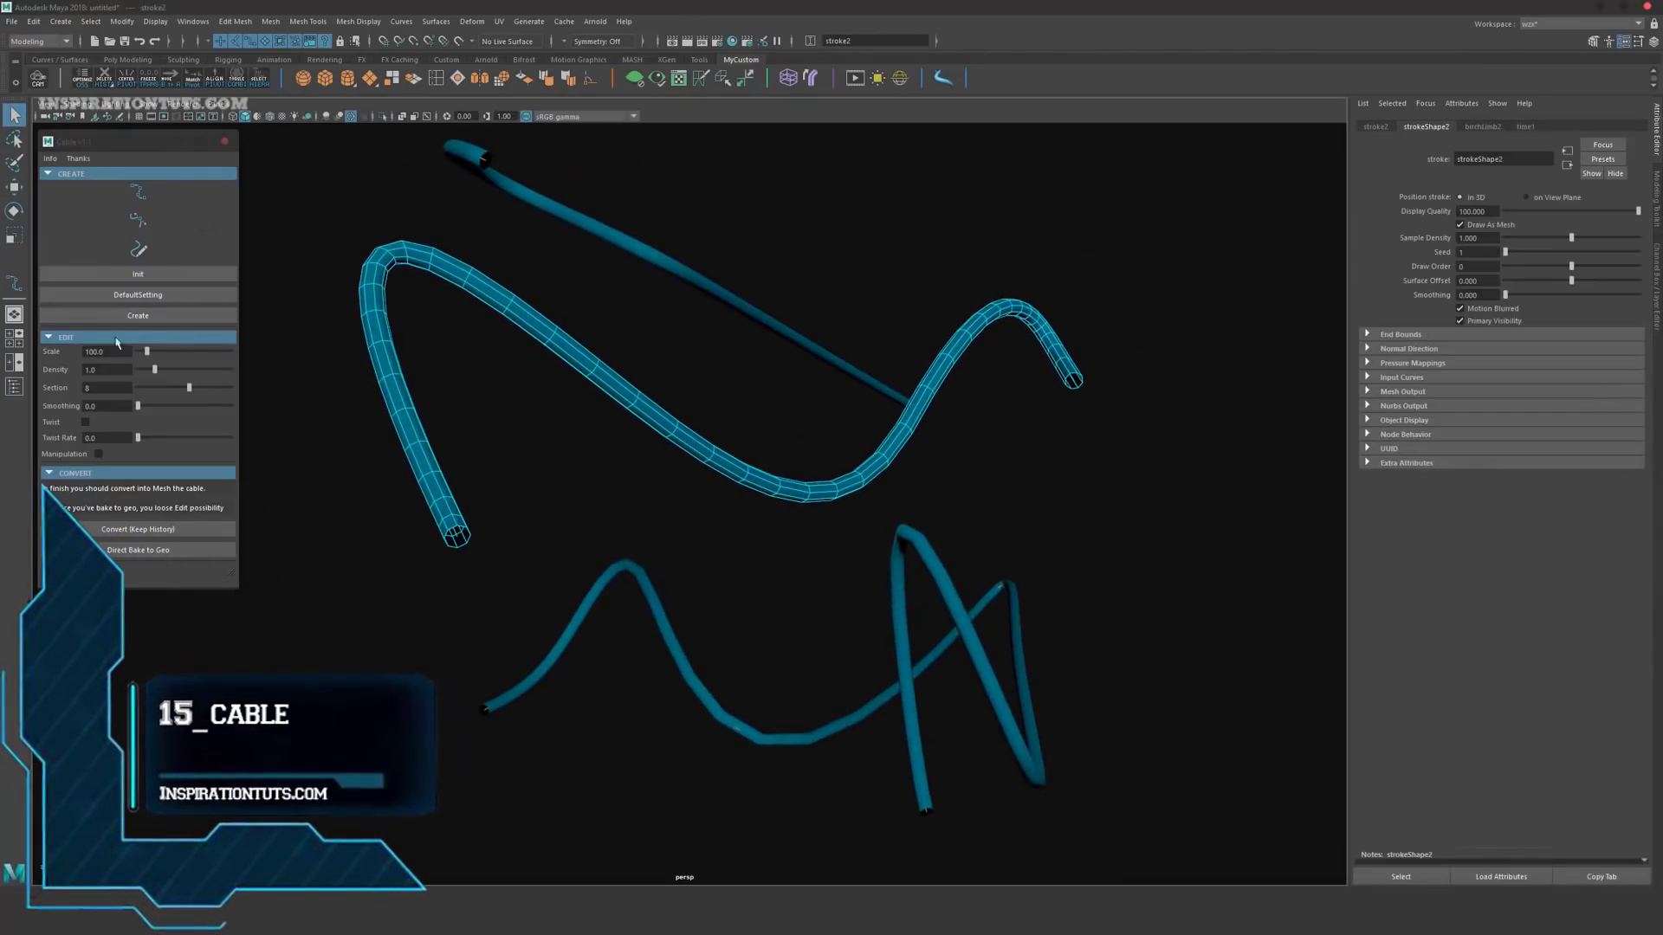
Lower the Cable Scale slider to make the cable thinner
drag(218, 215, 168, 228)
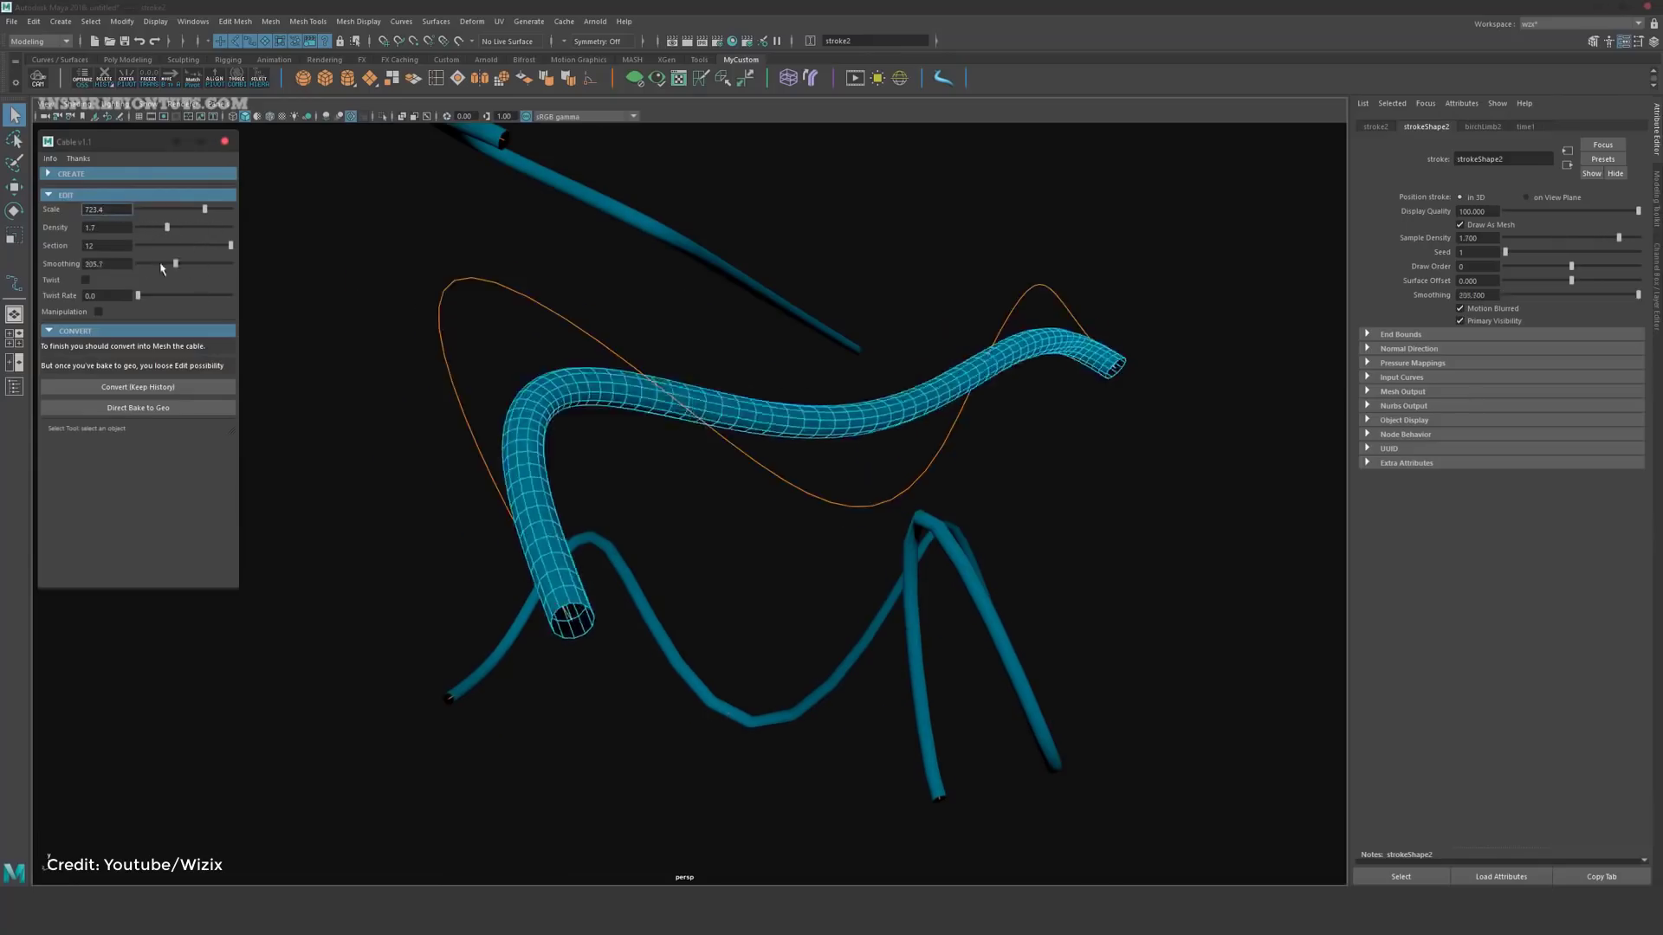
click(438, 265)
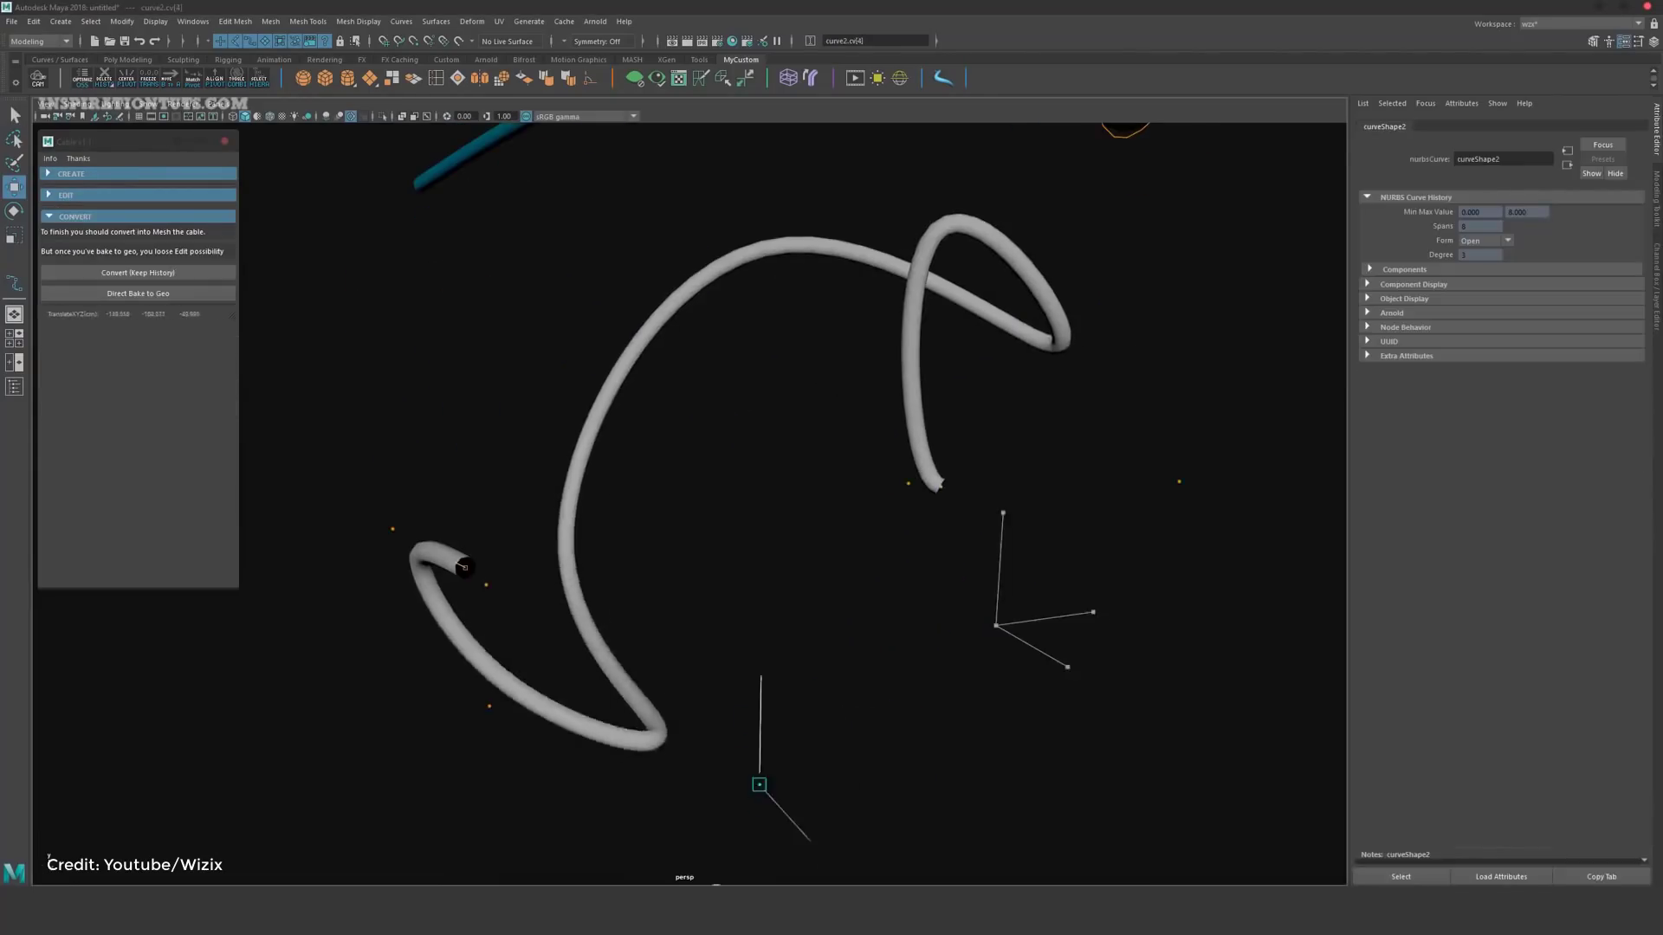
alt+drag(762, 663, 661, 546)
Extrude an edge-loop band on the white cable into a raised sleeve
scroll(661, 546, up, 10)
double_click(563, 451)
key(ctrl+e)
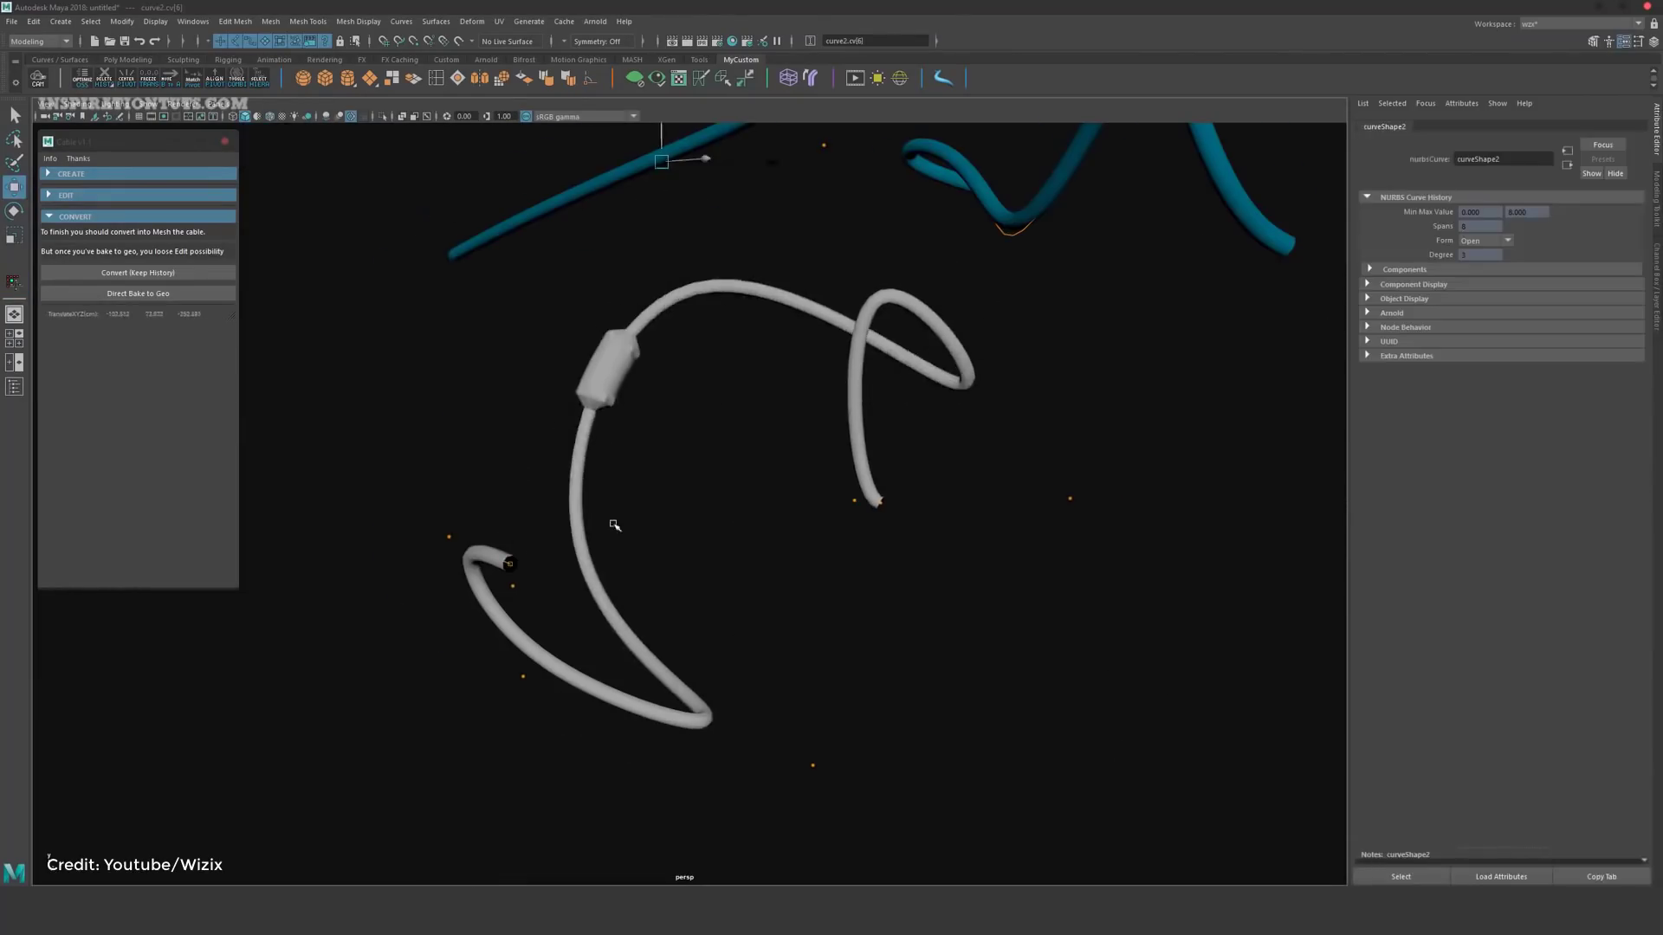
alt+drag(660, 524, 645, 655)
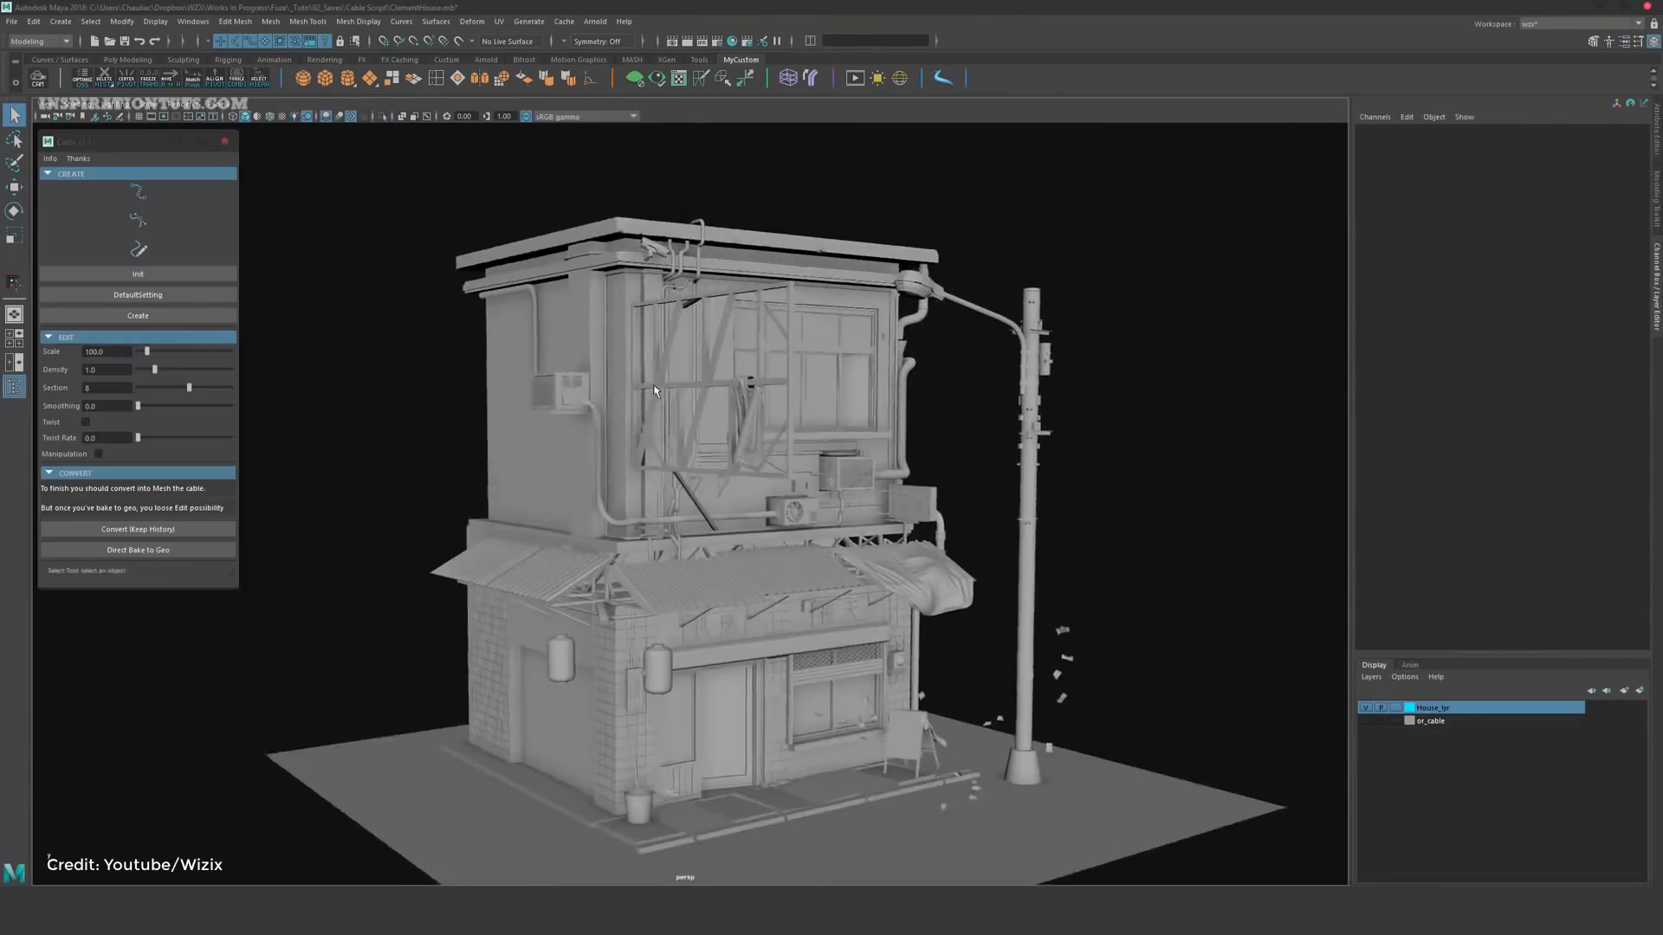
alt+drag(654, 391, 658, 368)
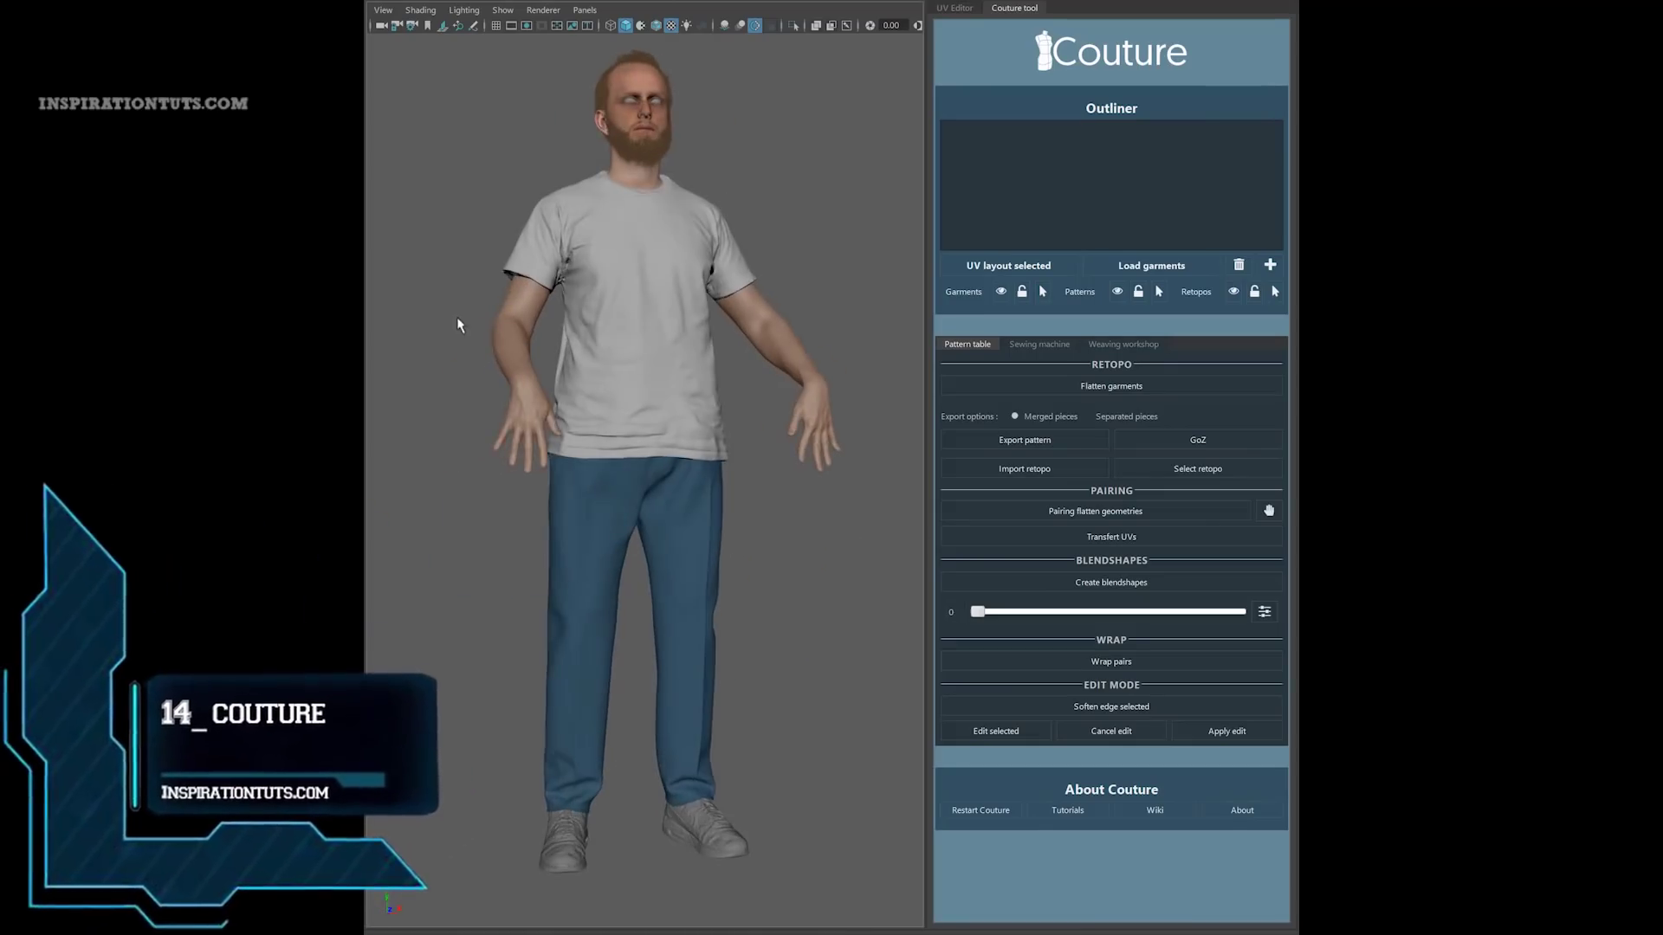
Show the jeans' flattened pattern pieces in the UV Editor and select their UVs
click(612, 26)
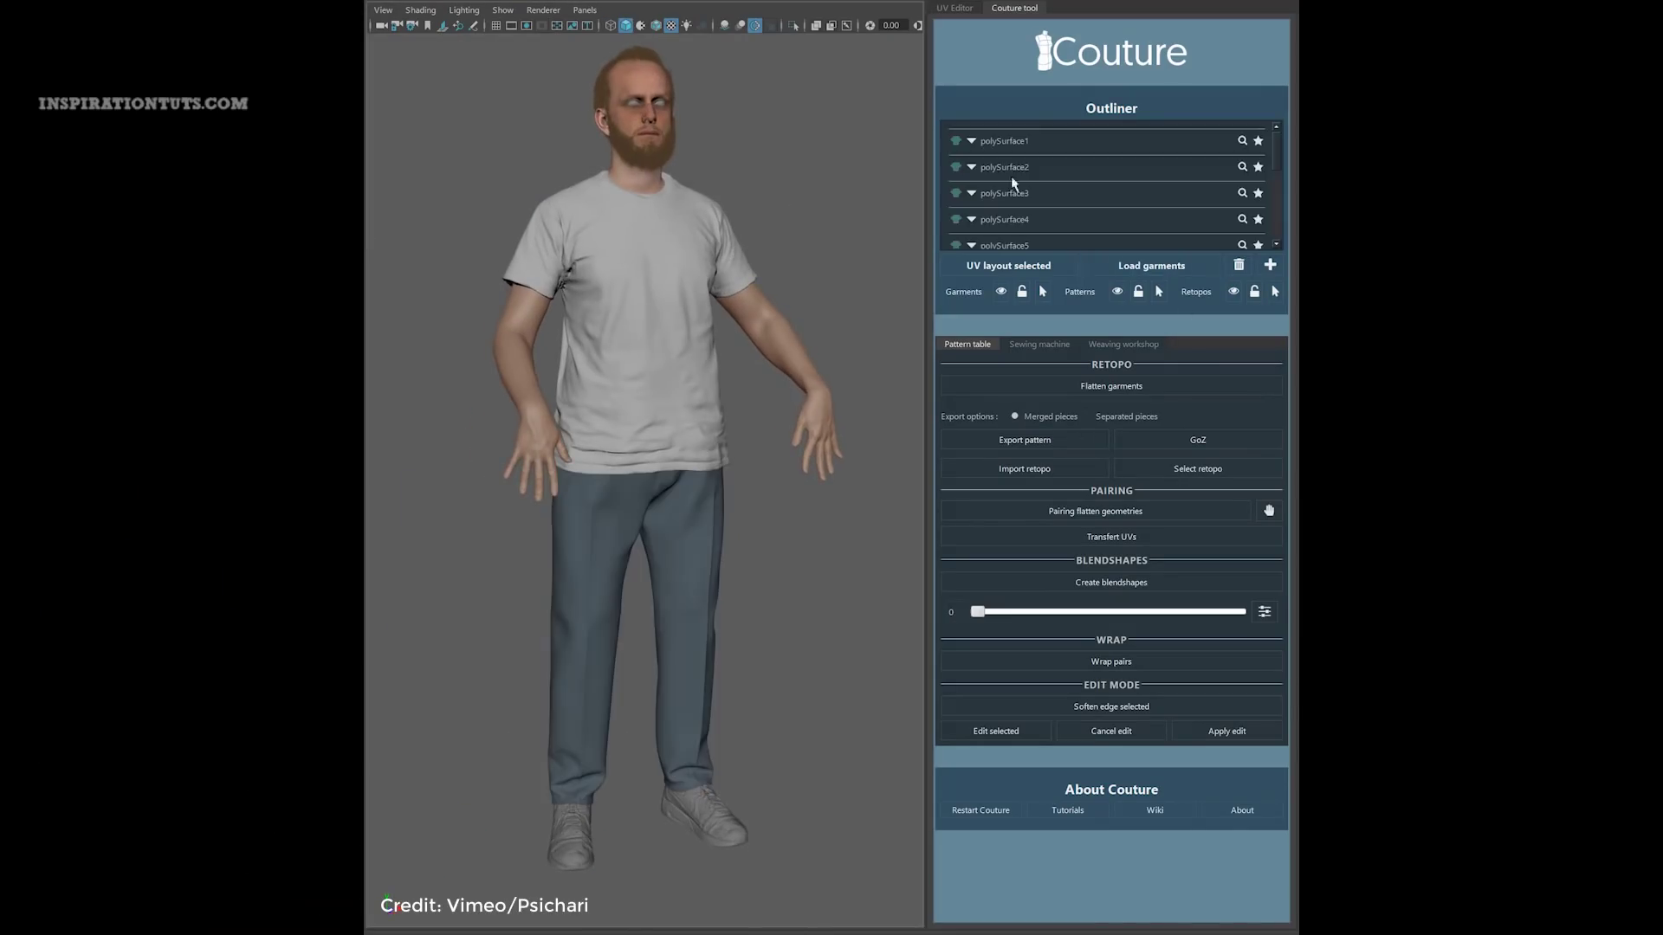
click(967, 7)
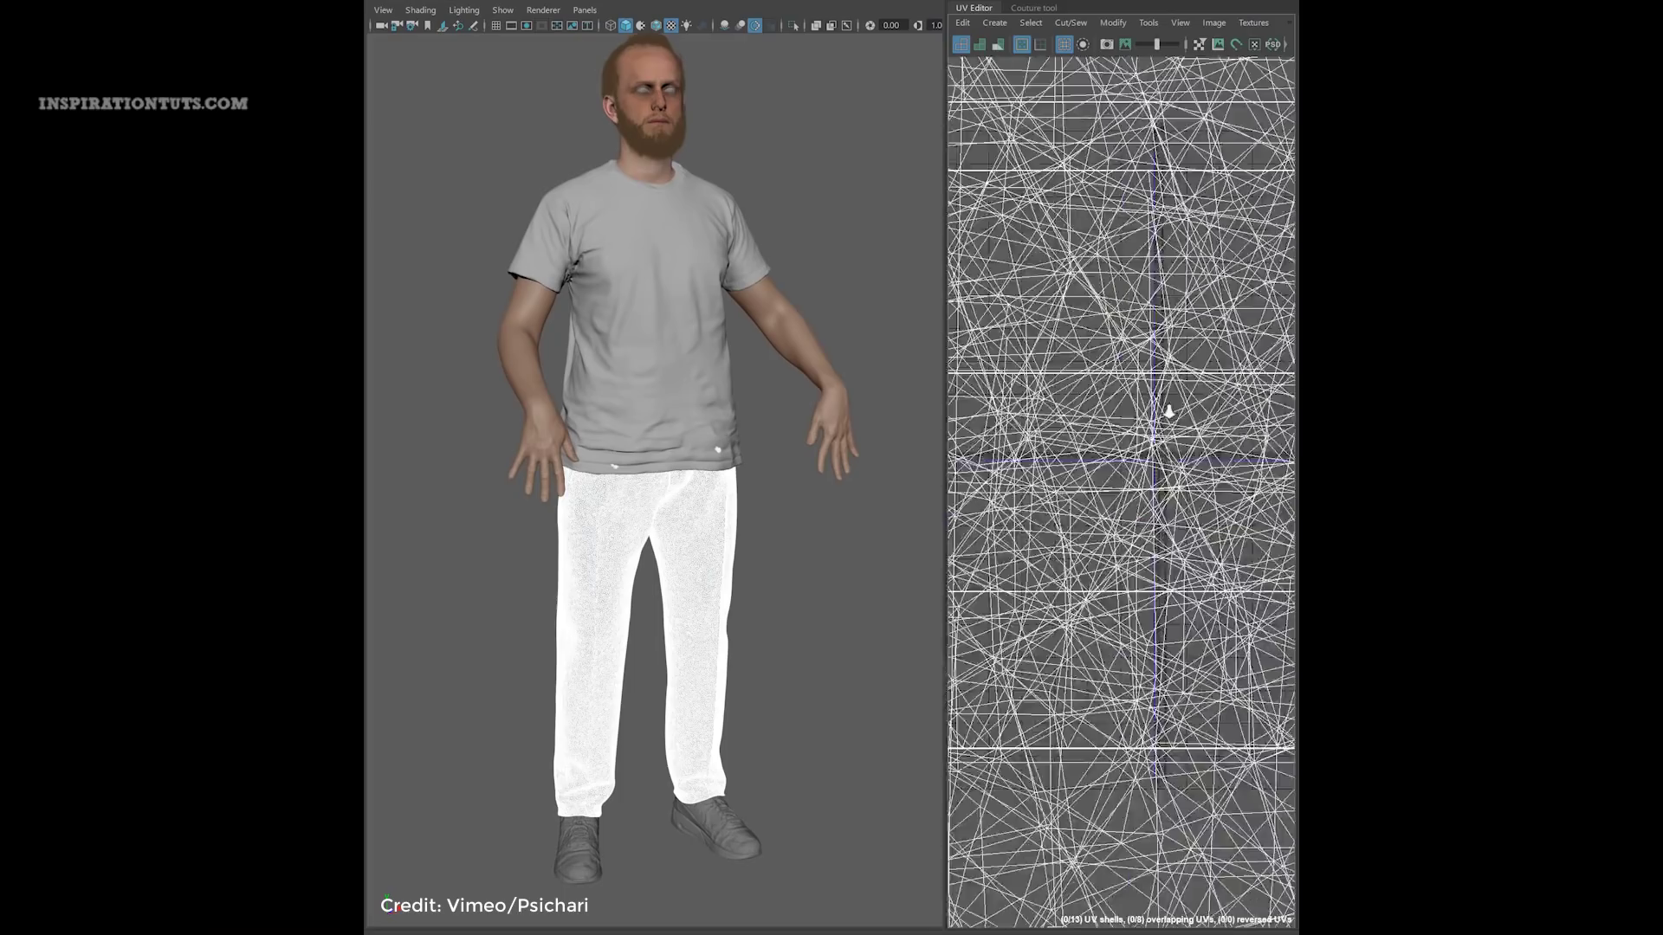
drag(1090, 388, 1196, 535)
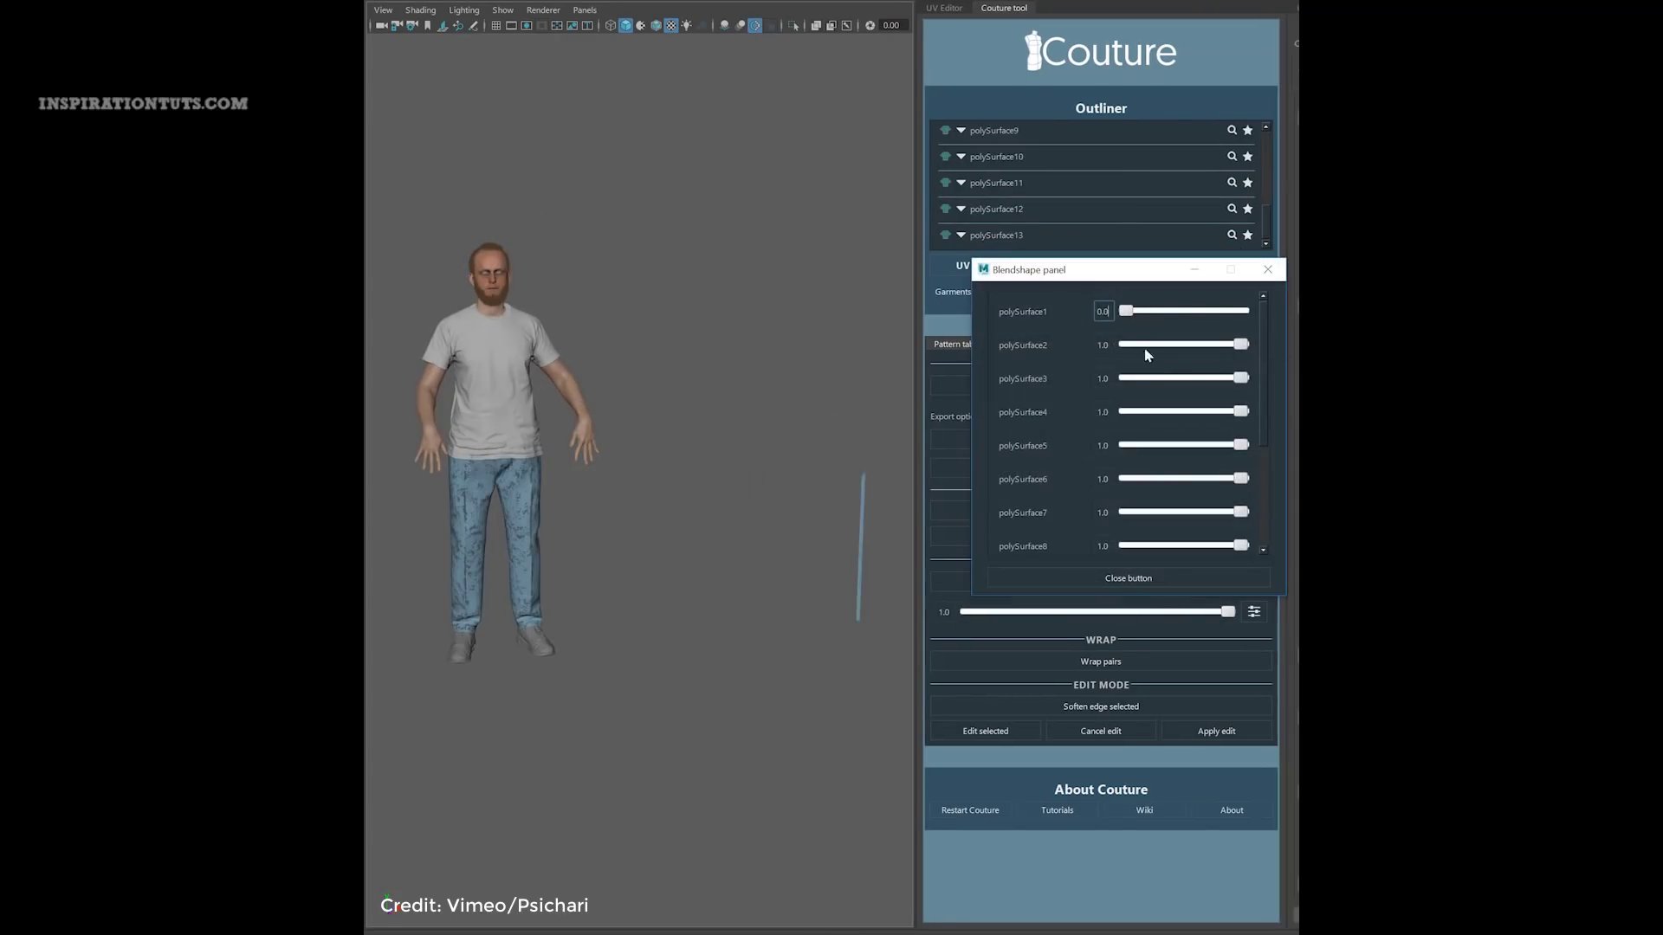
scroll(1243, 515, down, 10)
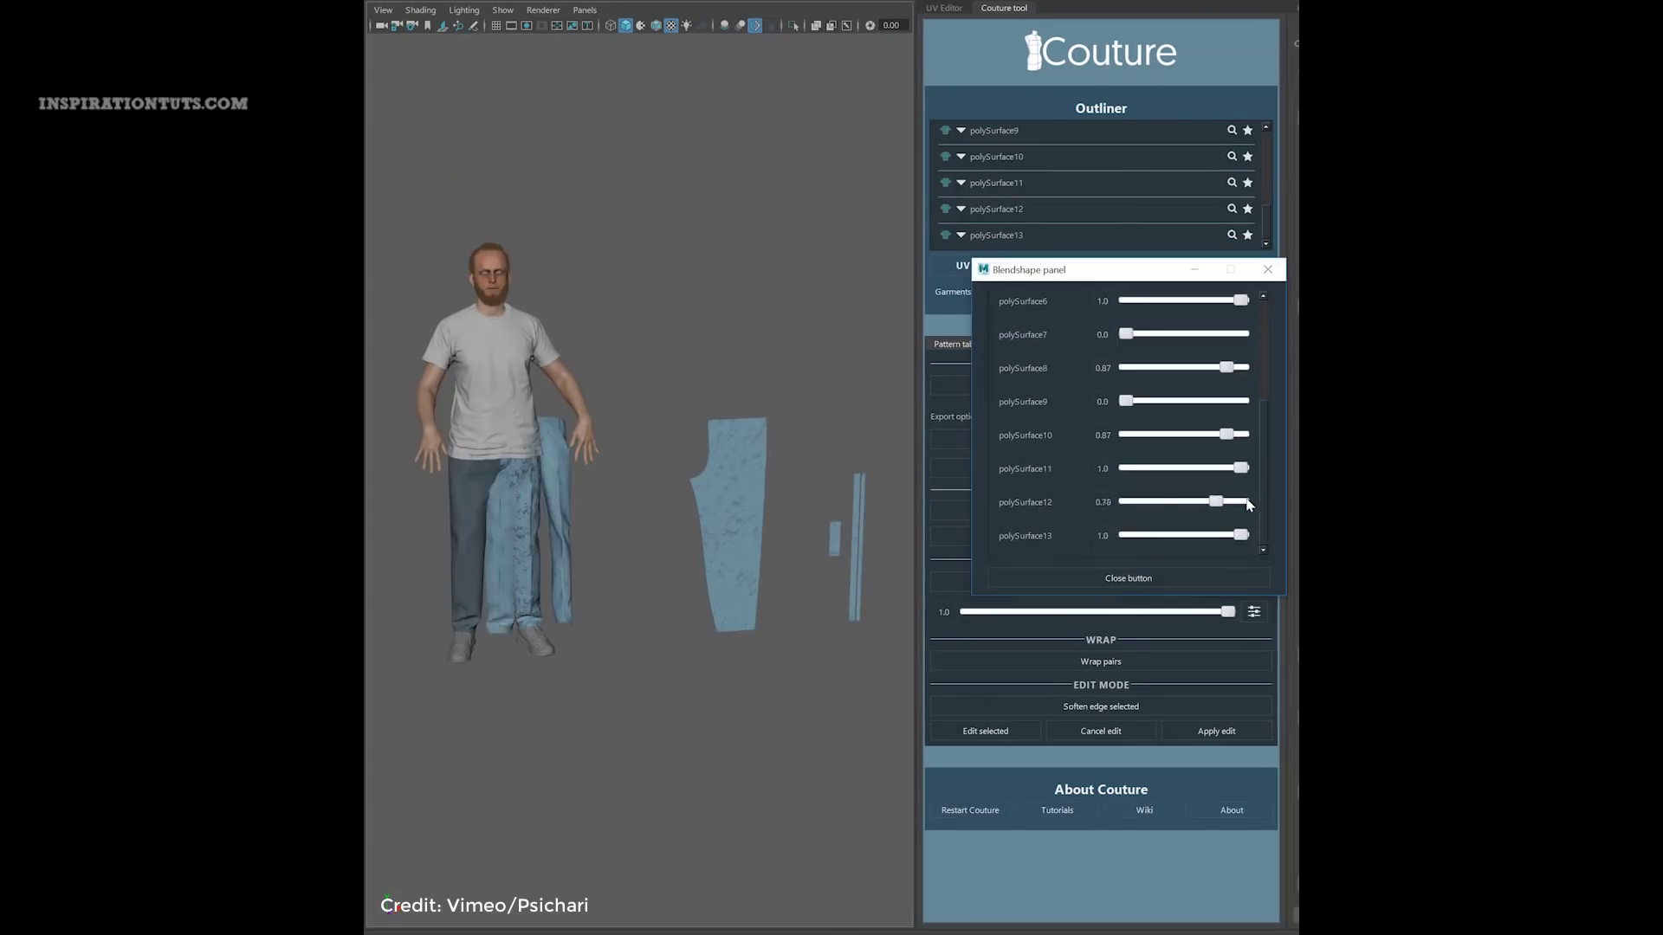
click(1267, 269)
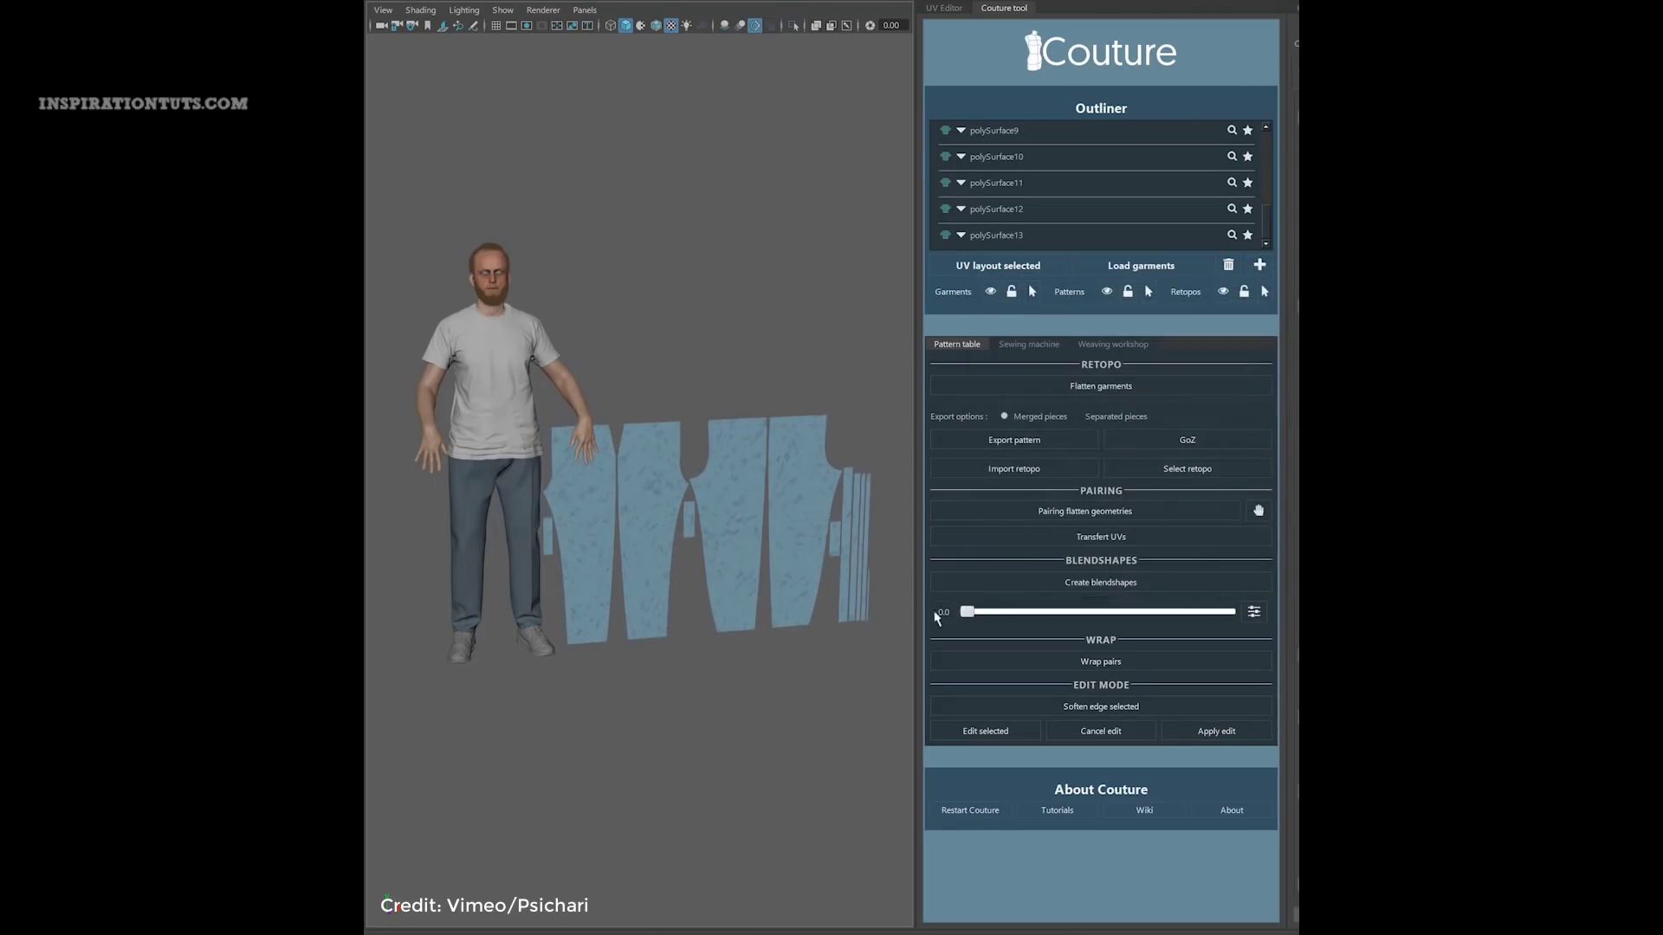
Edit a selected pattern piece, selecting a vertex path and switching between pieces
click(756, 541)
click(986, 731)
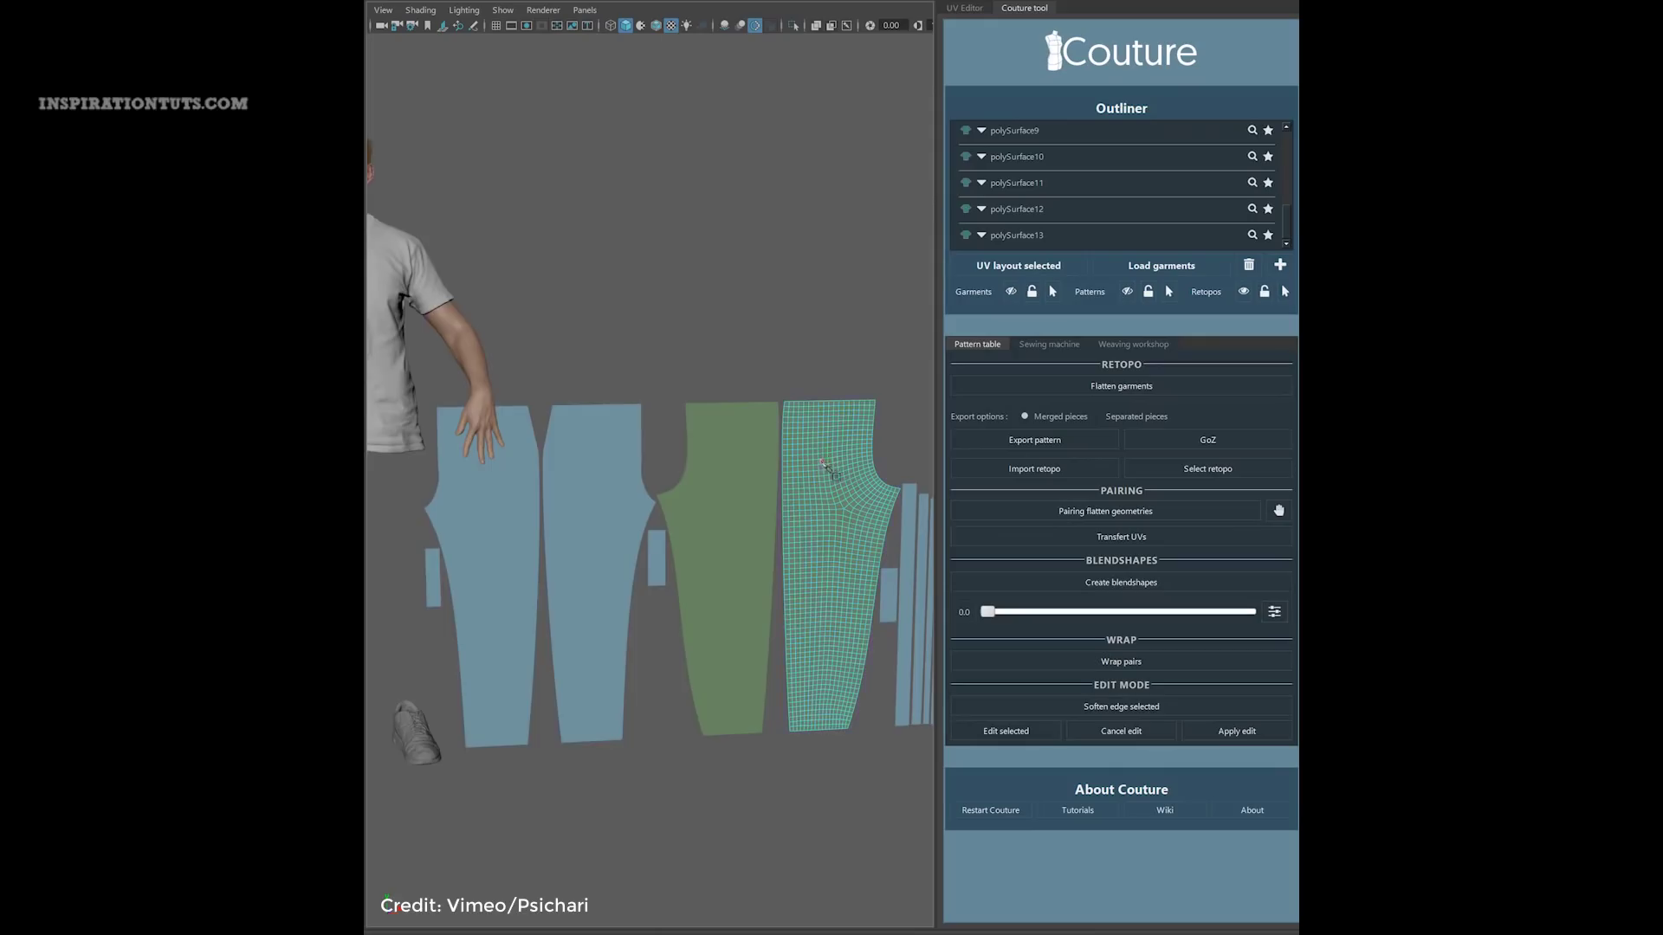
scroll(821, 465, up, 3)
drag(771, 429, 814, 569)
click(782, 487)
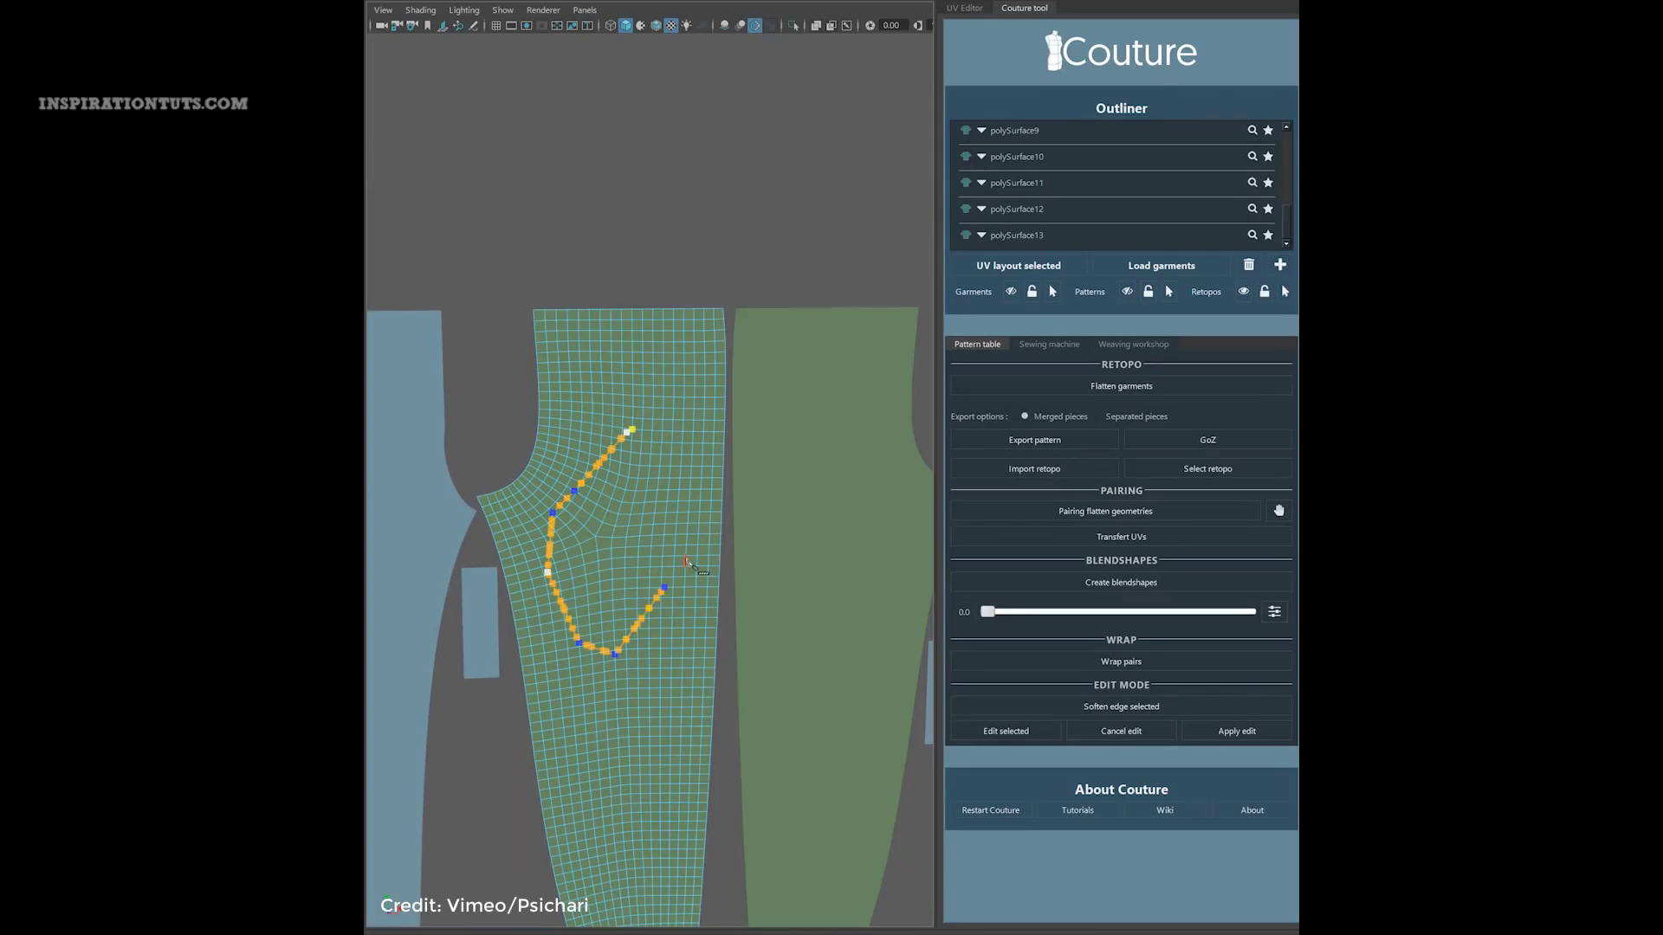
scroll(650, 478, down, 4)
click(718, 433)
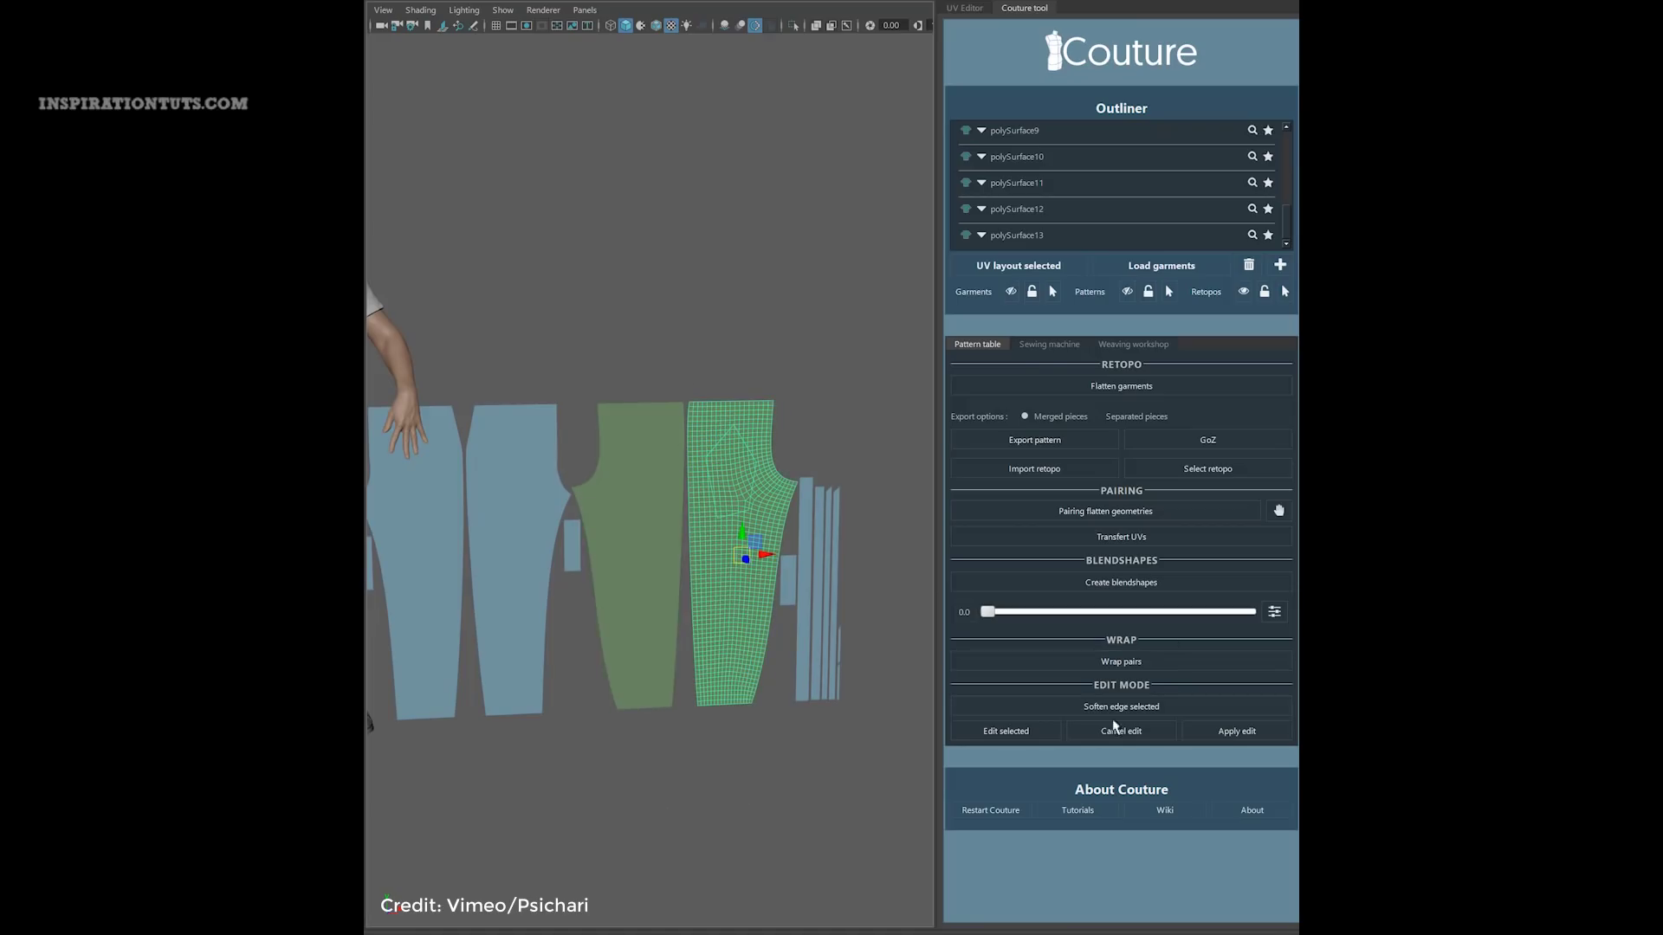
Cancel the piece edit, create blendshapes and drag the blend slider to 1
click(1127, 573)
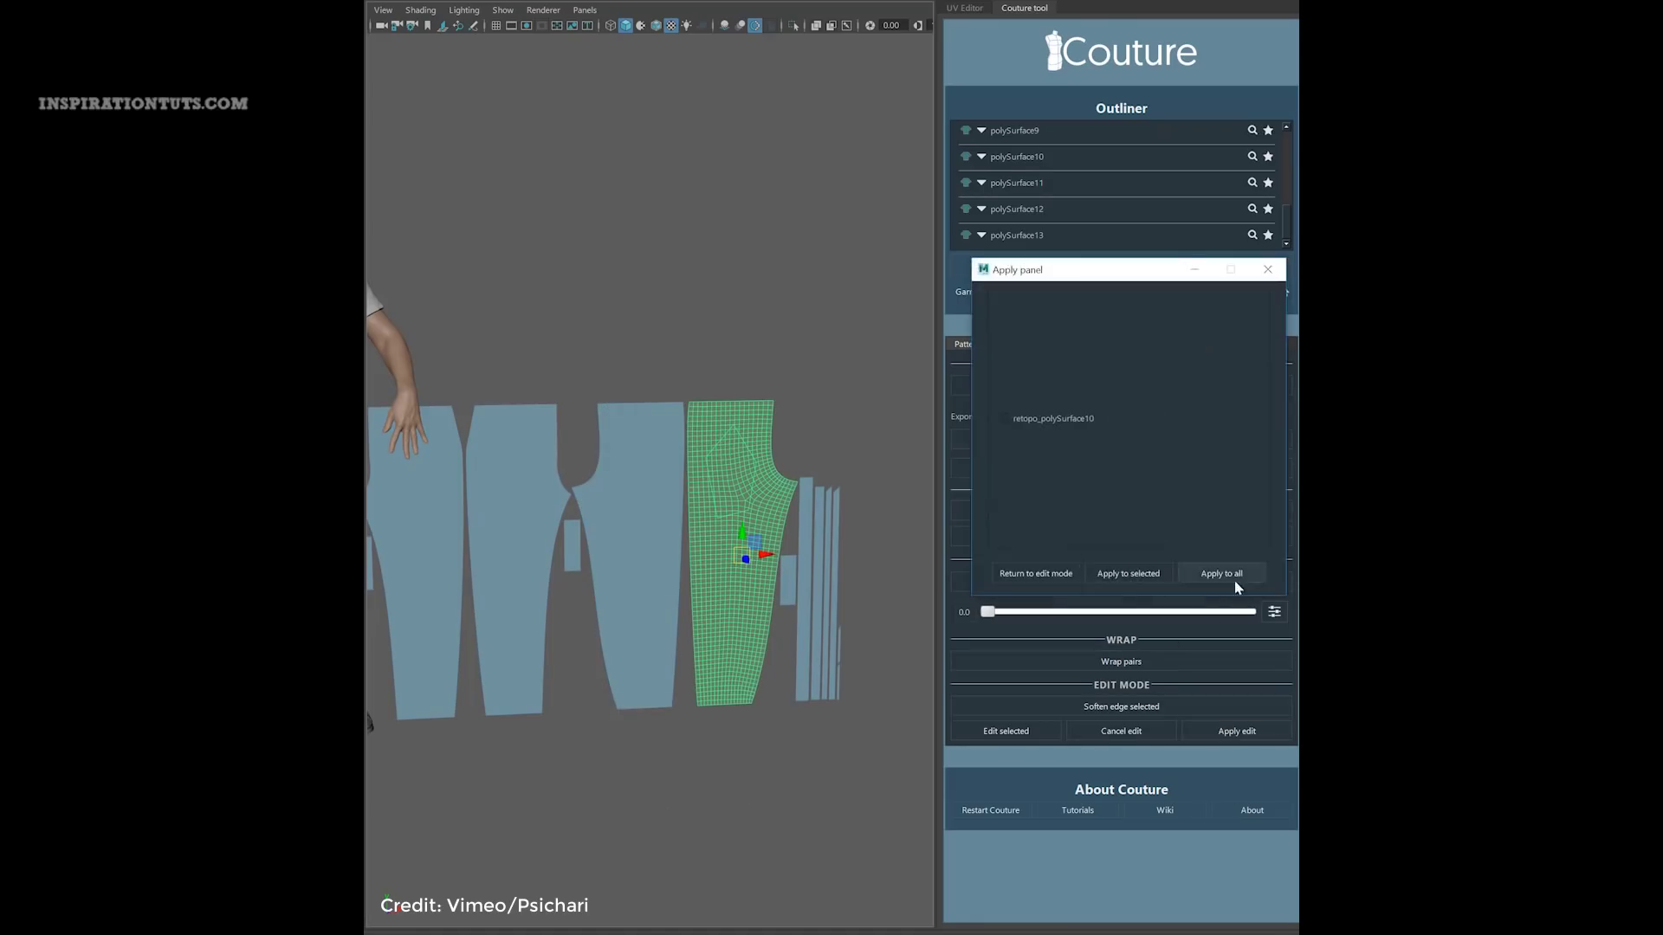
click(1009, 584)
drag(987, 612, 1248, 613)
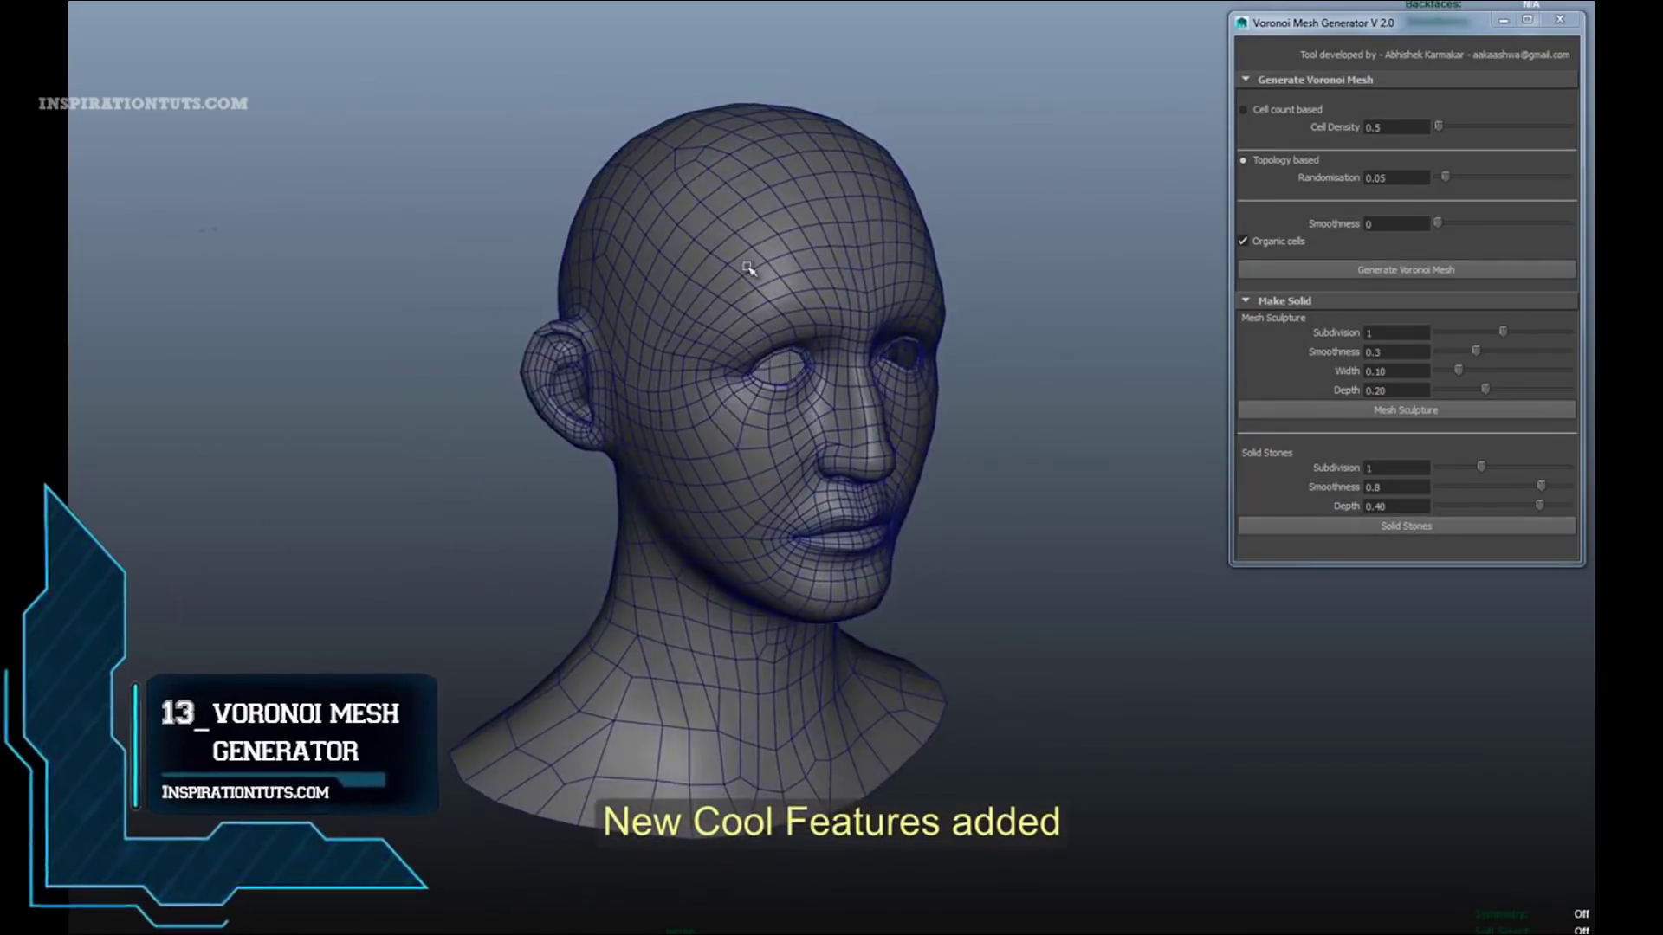
Move the Voronoi head beside the original head and compare them up close
click(749, 270)
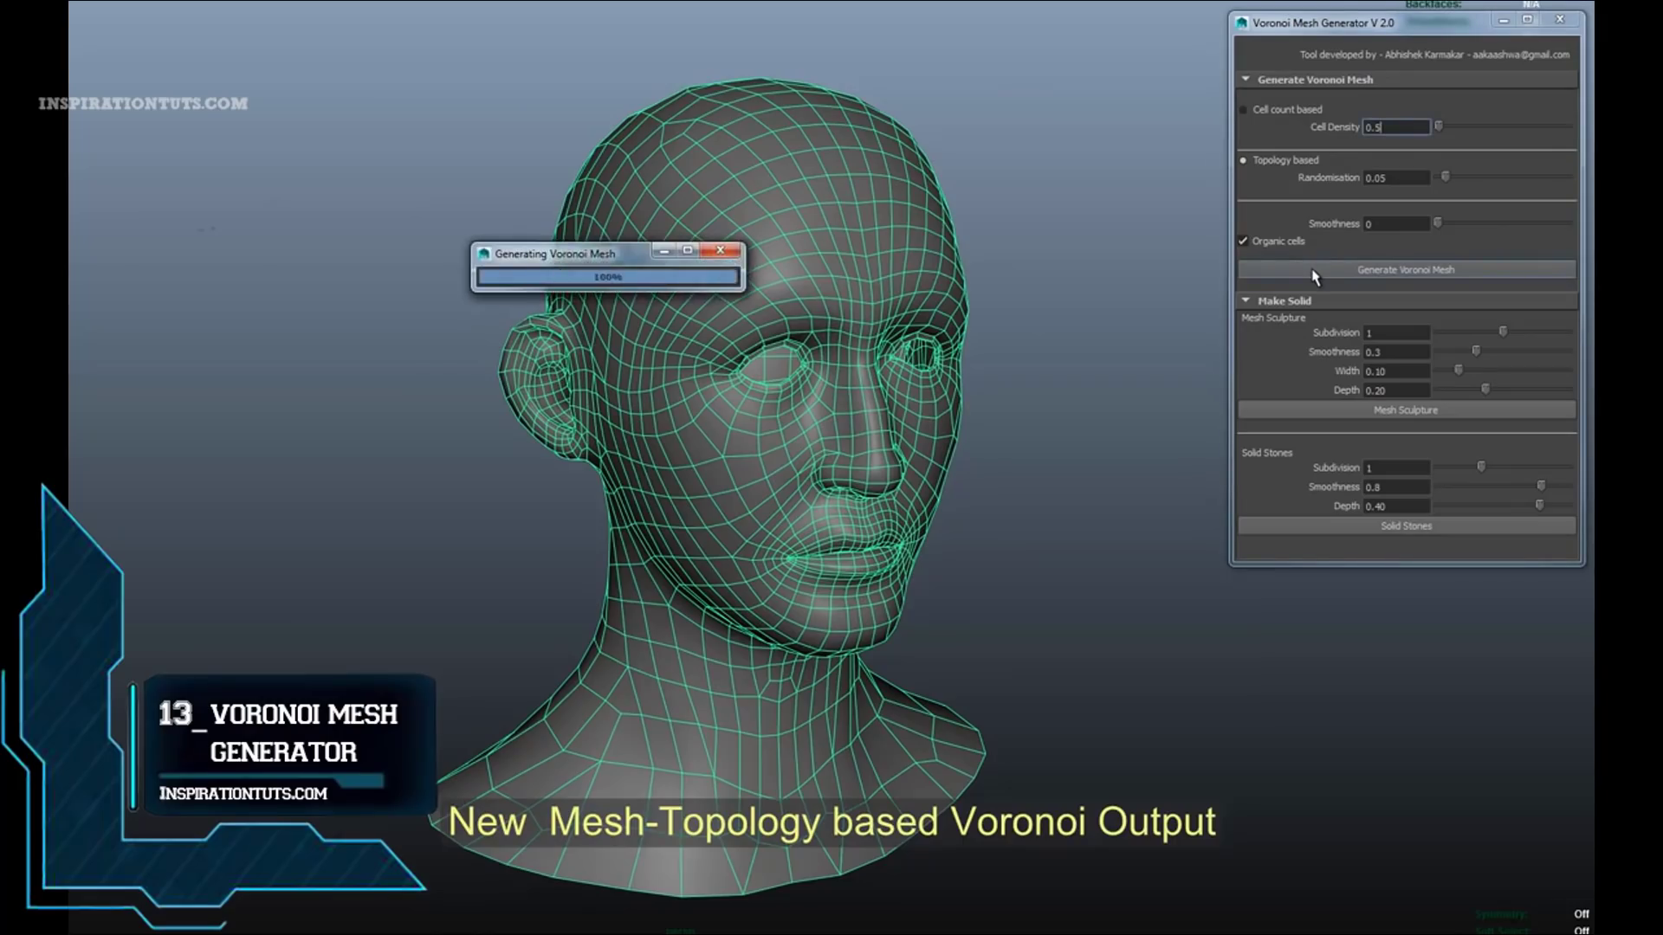
drag(888, 468, 1083, 459)
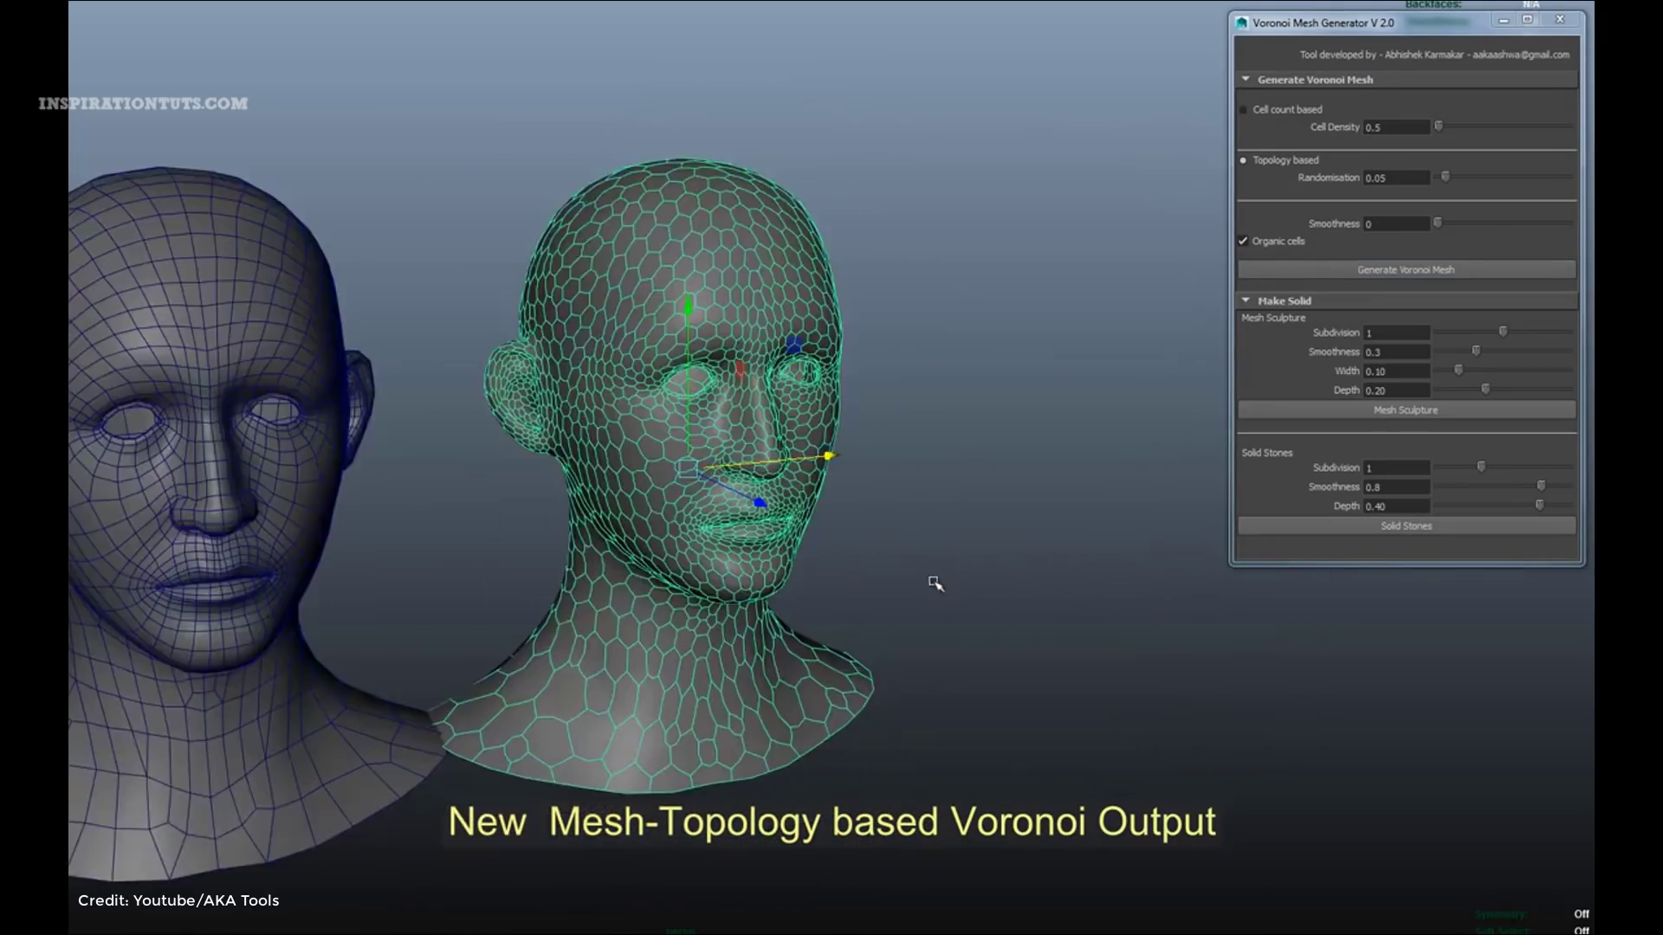
alt+drag(935, 585, 906, 604)
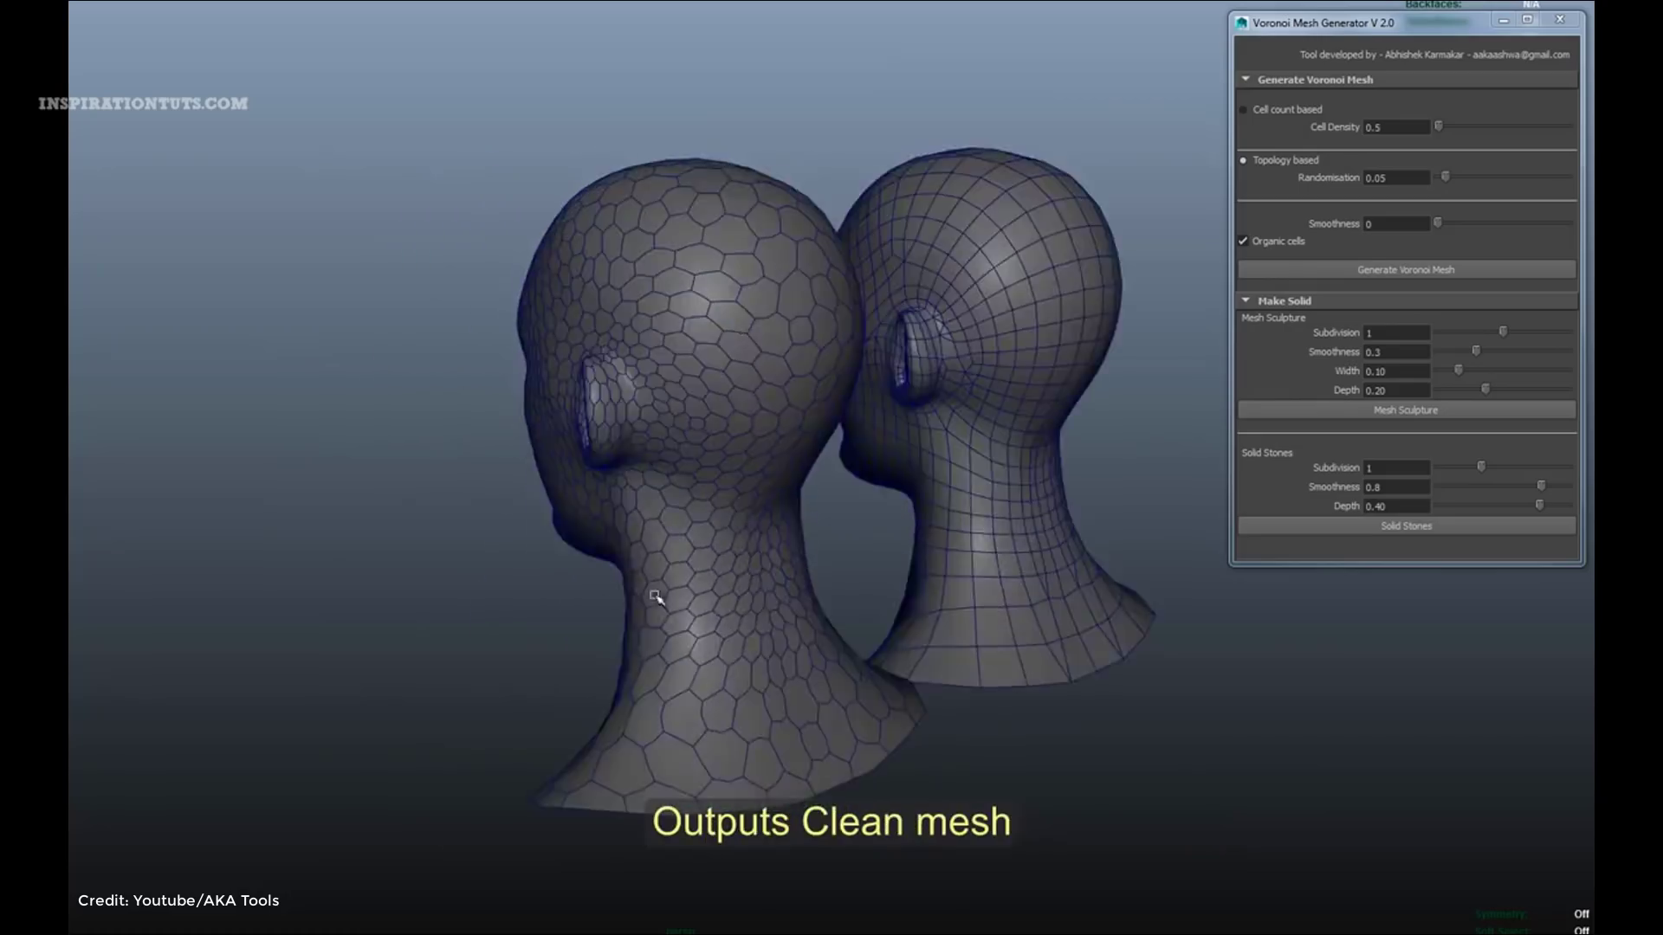
alt+drag(649, 594, 859, 661)
alt+right_drag(859, 661, 924, 693)
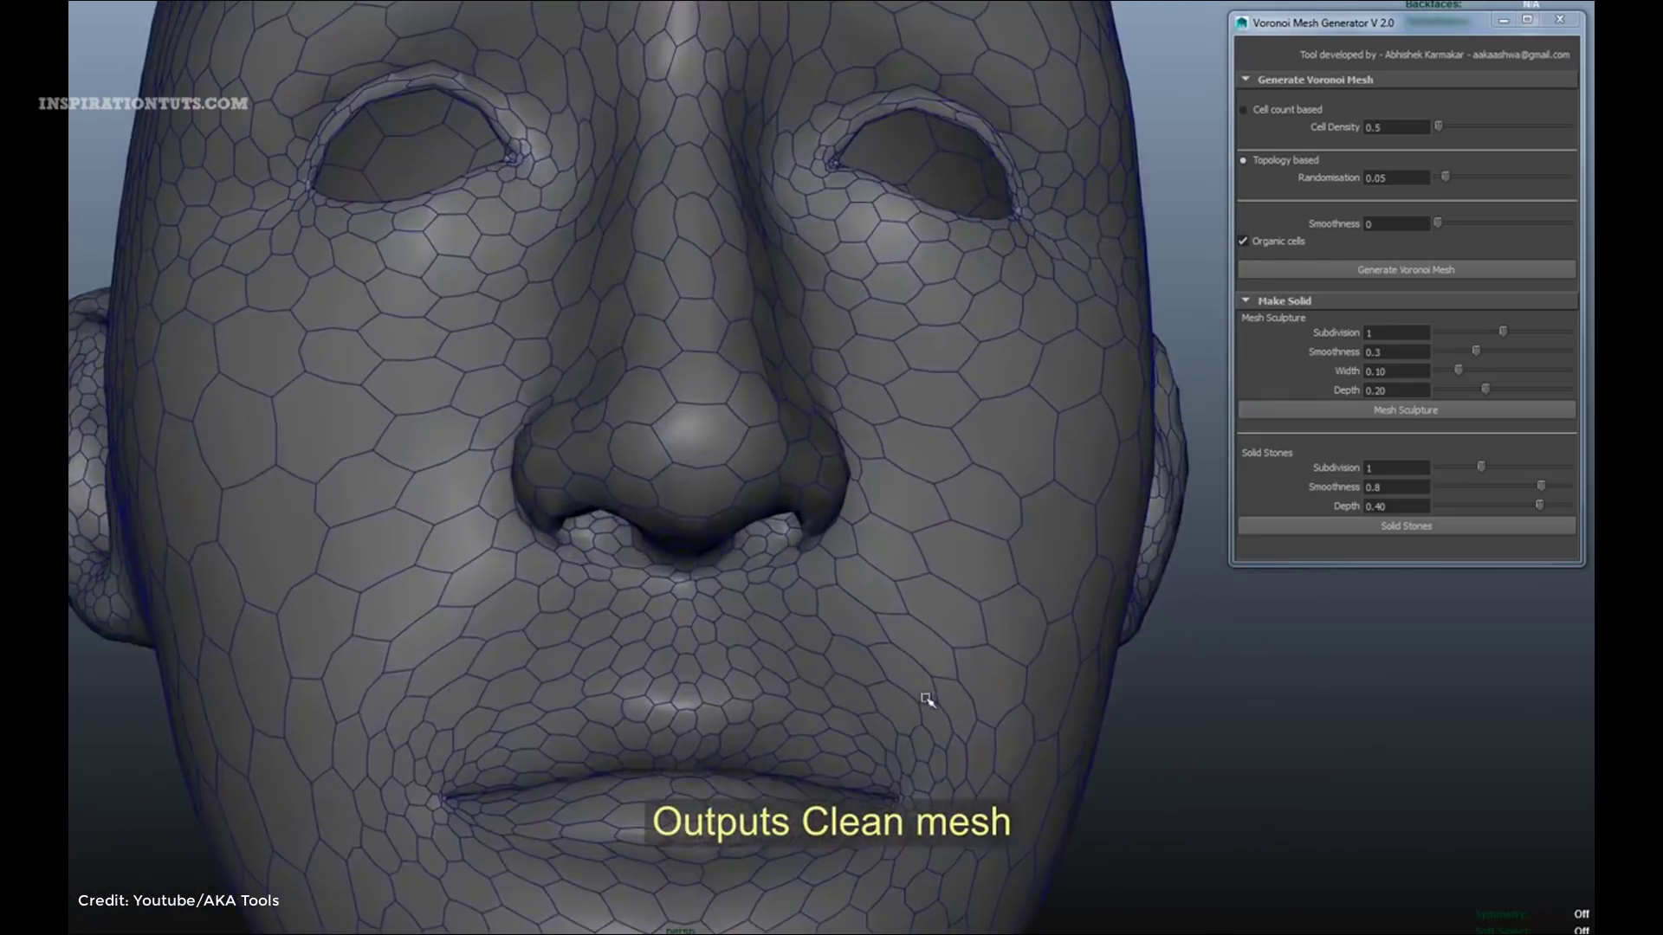
alt+drag(924, 693, 497, 587)
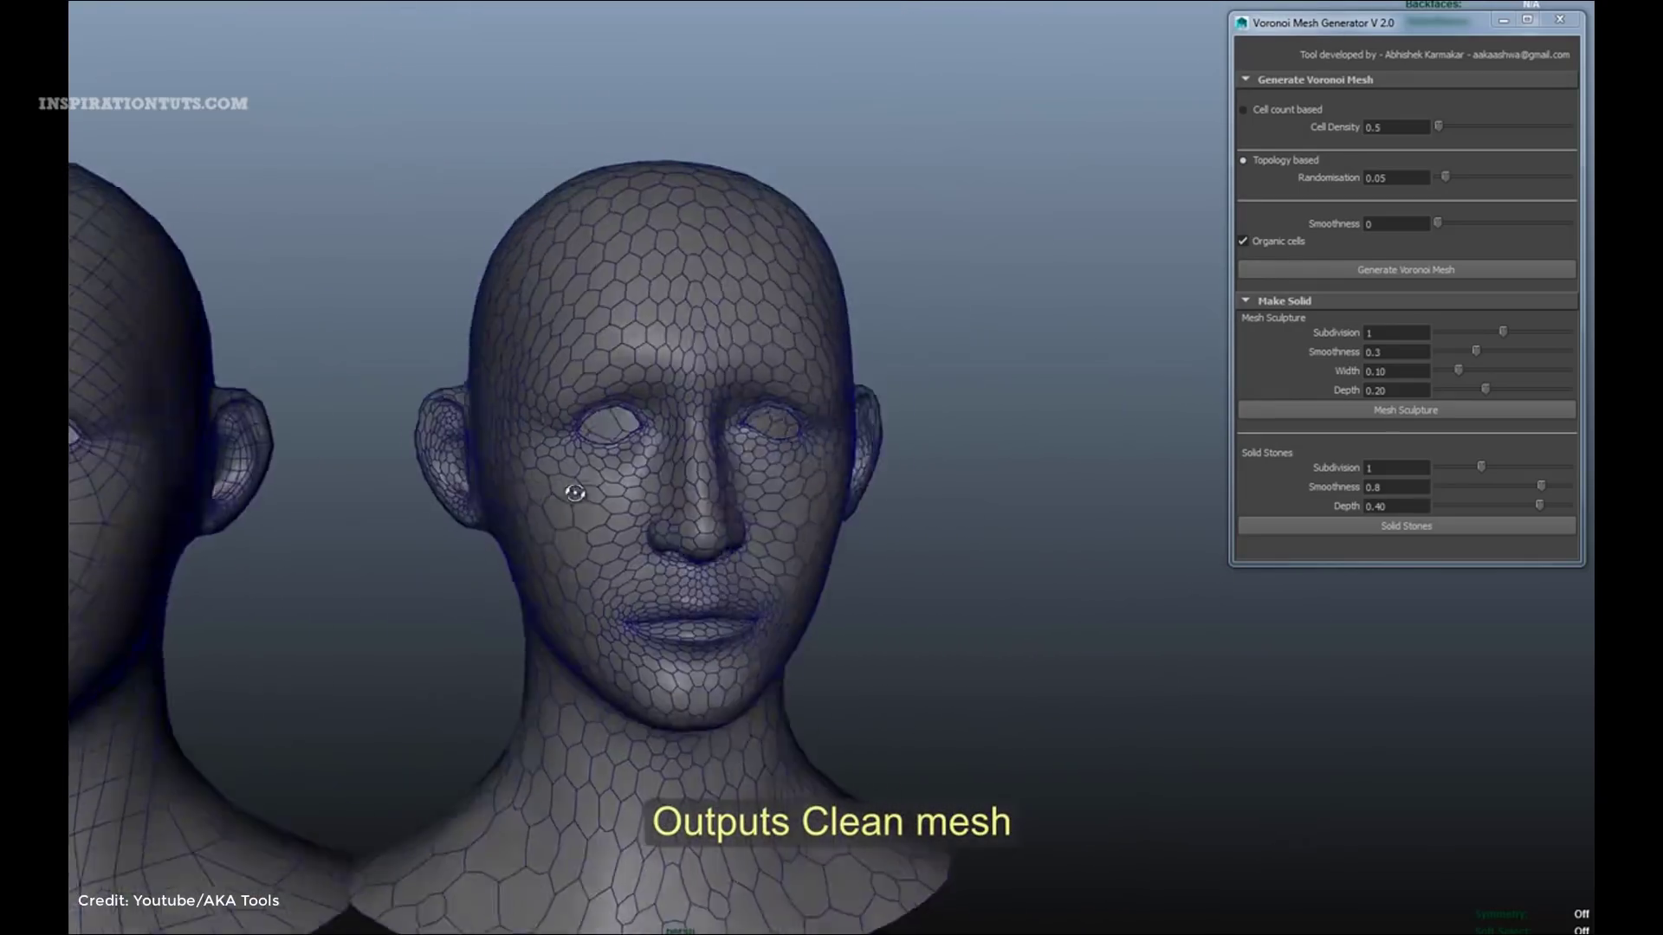
alt+right_drag(736, 555, 631, 549)
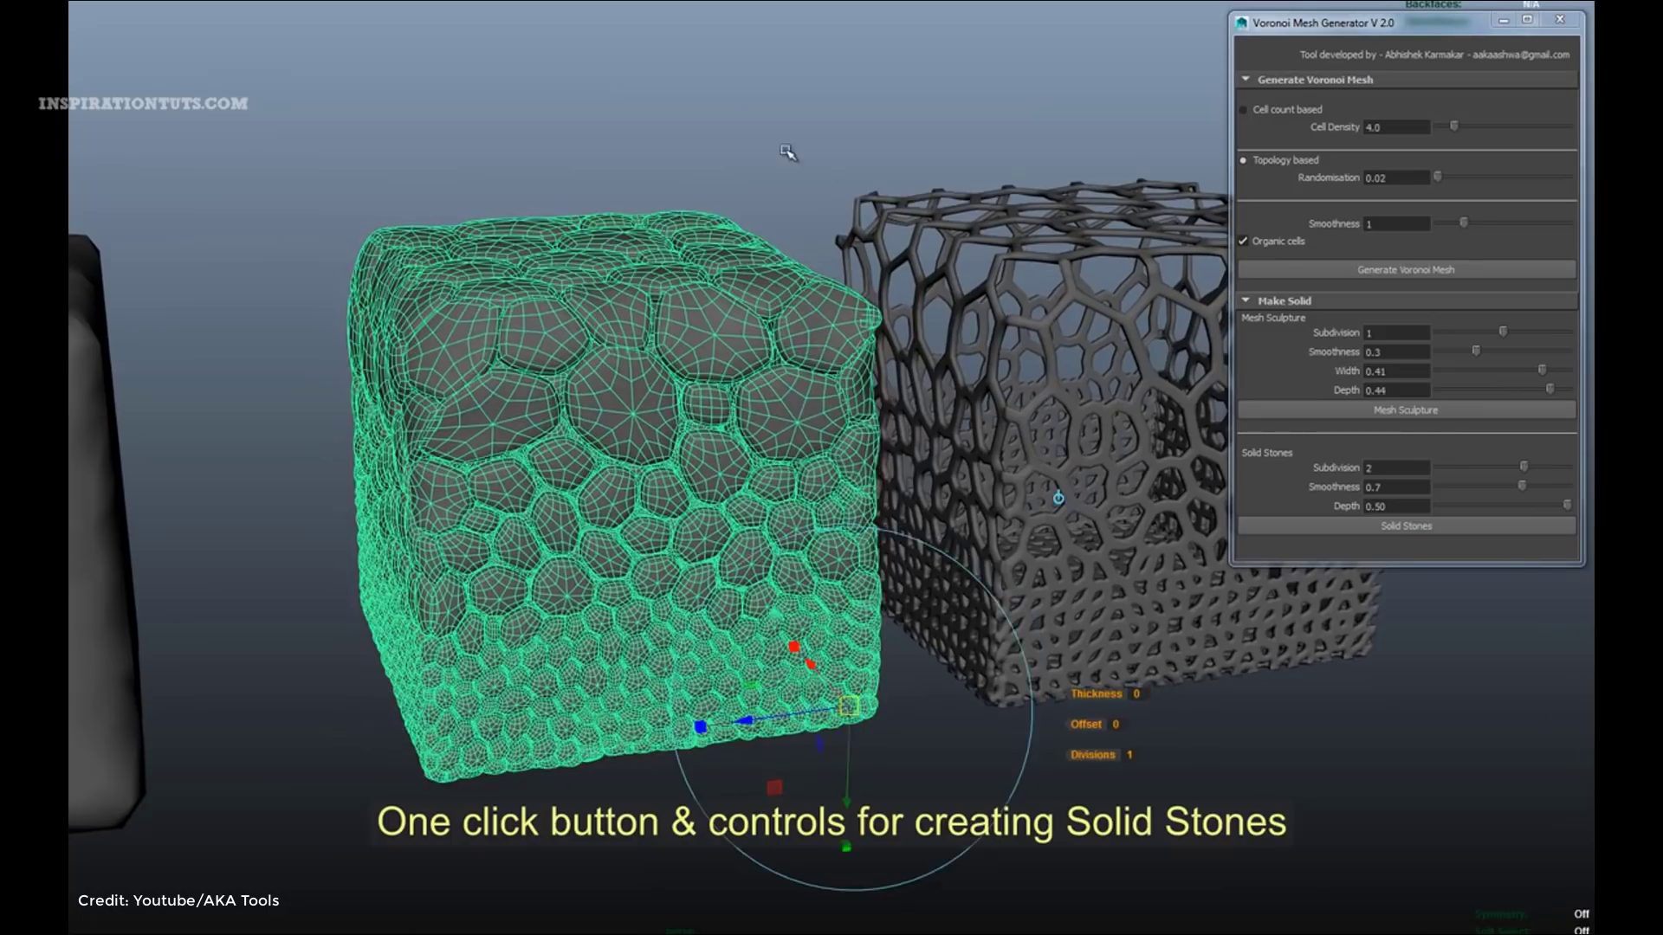
Inspect the solid-stone and lattice Voronoi cubes from several angles
click(788, 152)
alt+drag(787, 153, 560, 228)
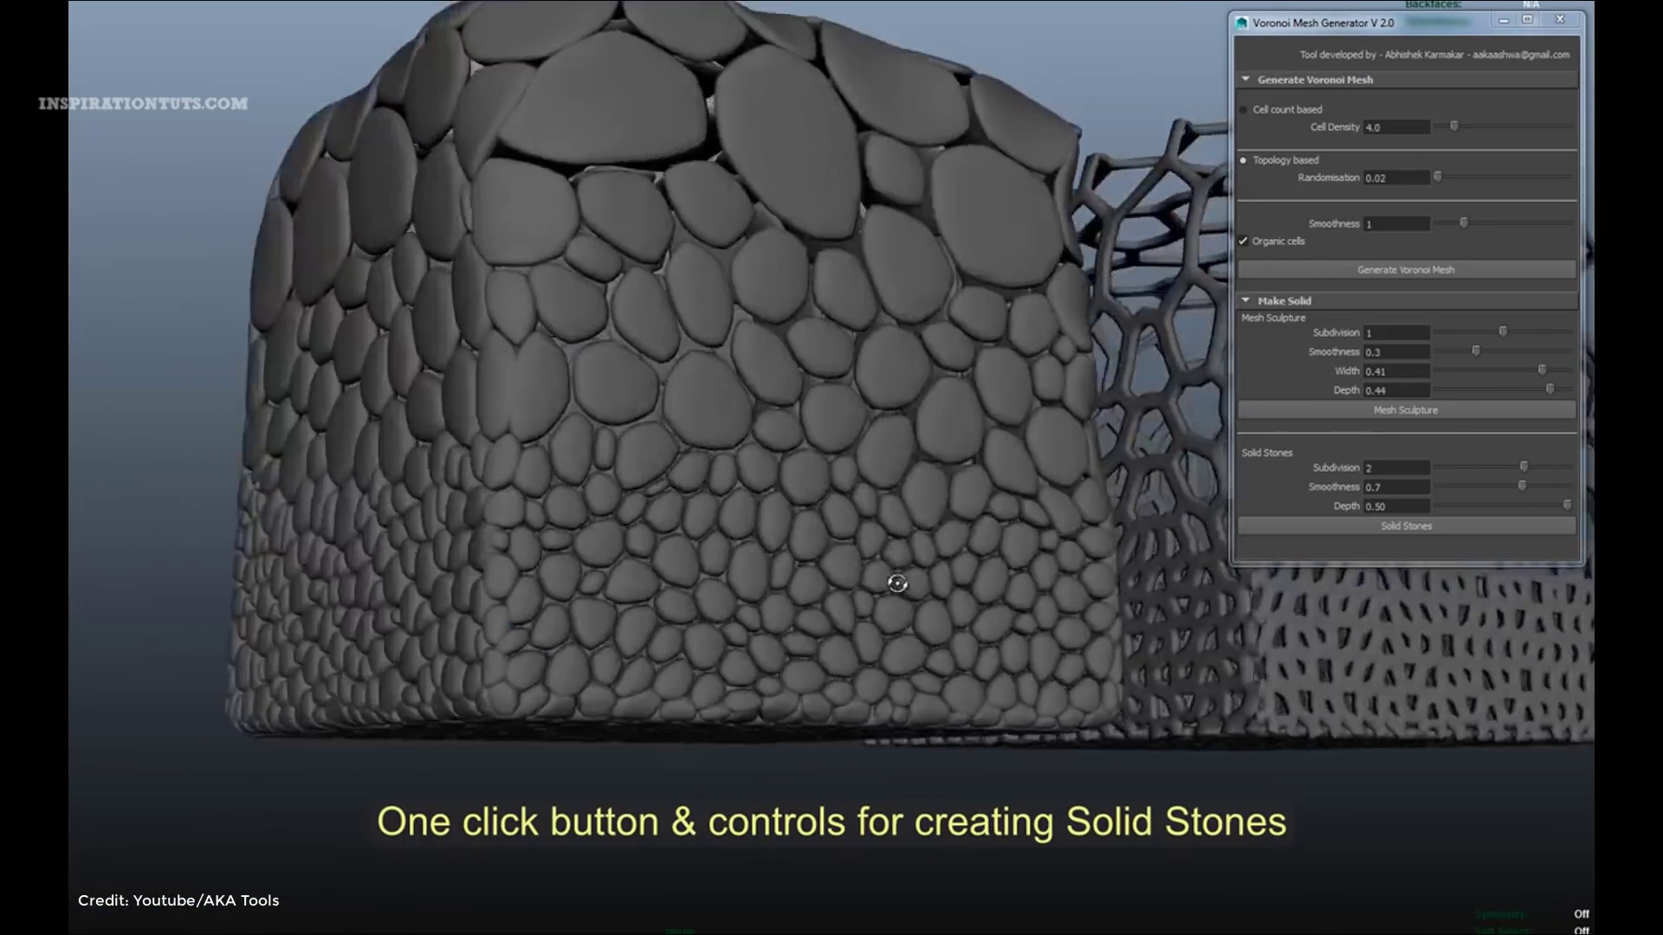
alt+drag(901, 583, 609, 565)
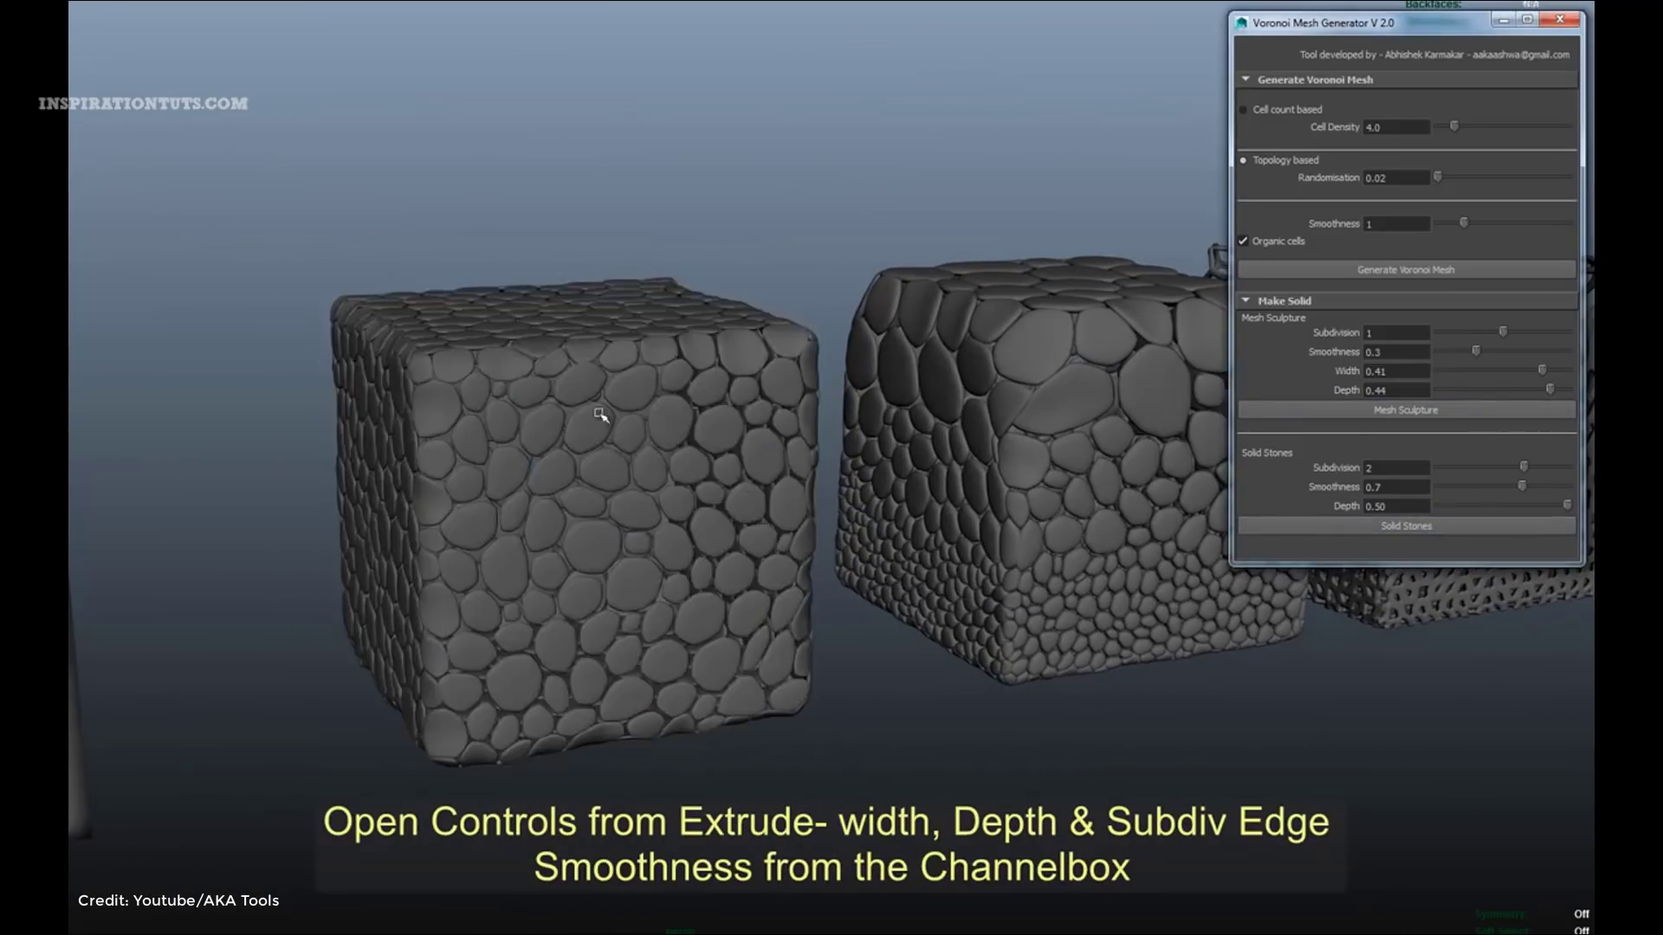
alt+drag(614, 414, 658, 418)
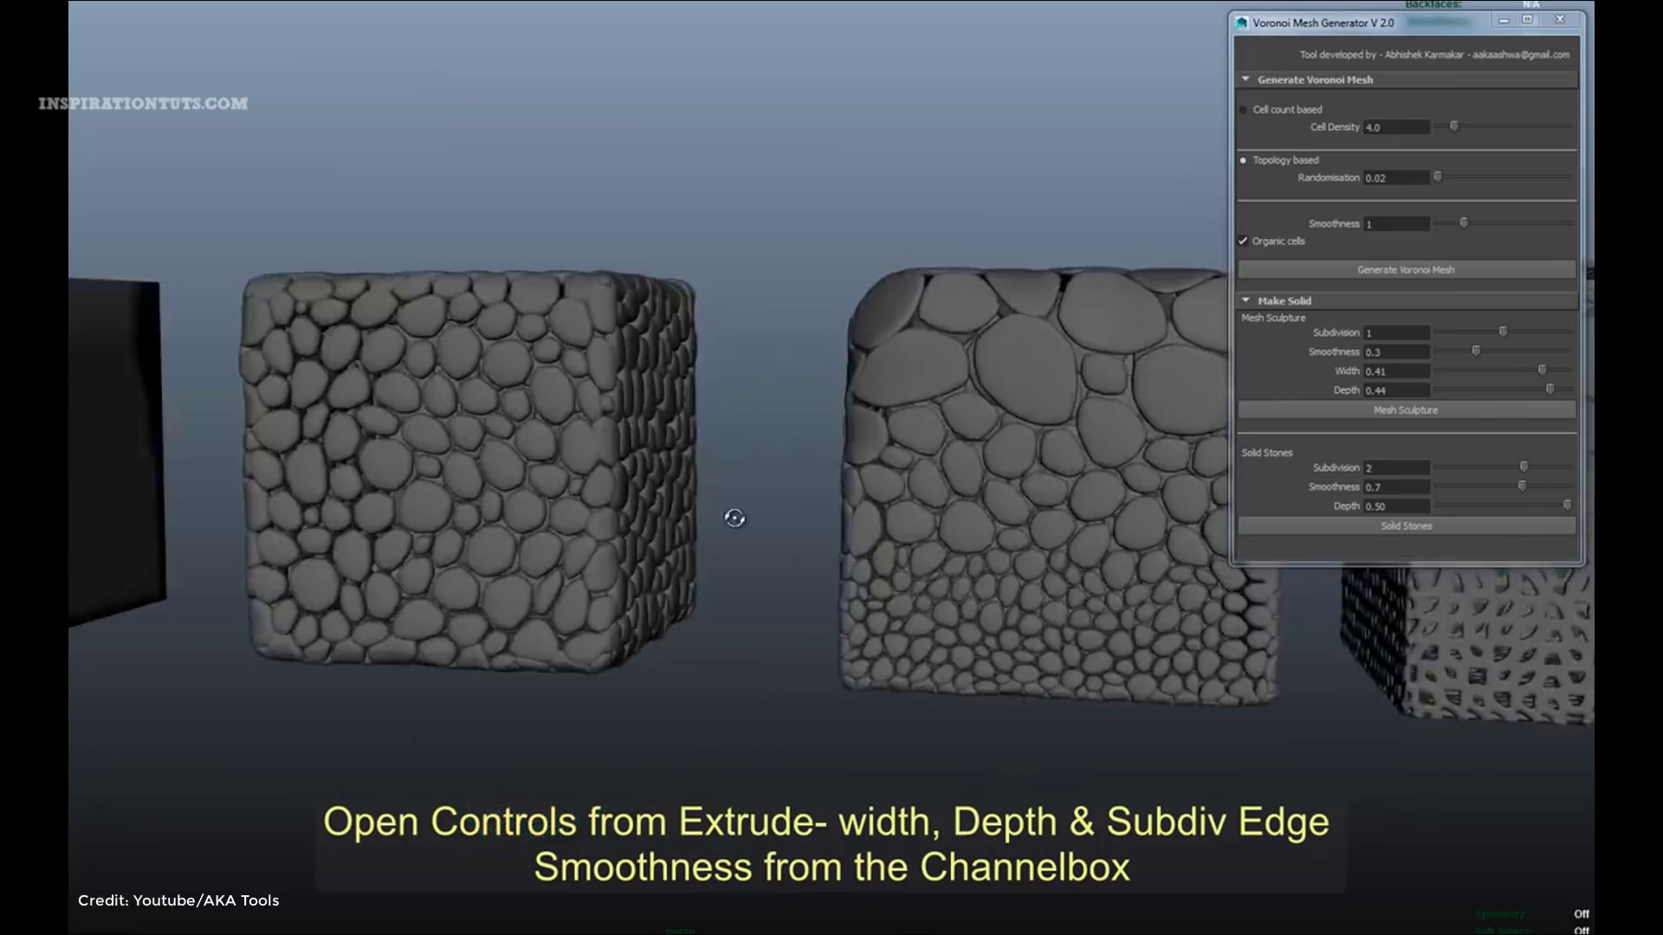
alt+drag(731, 519, 419, 545)
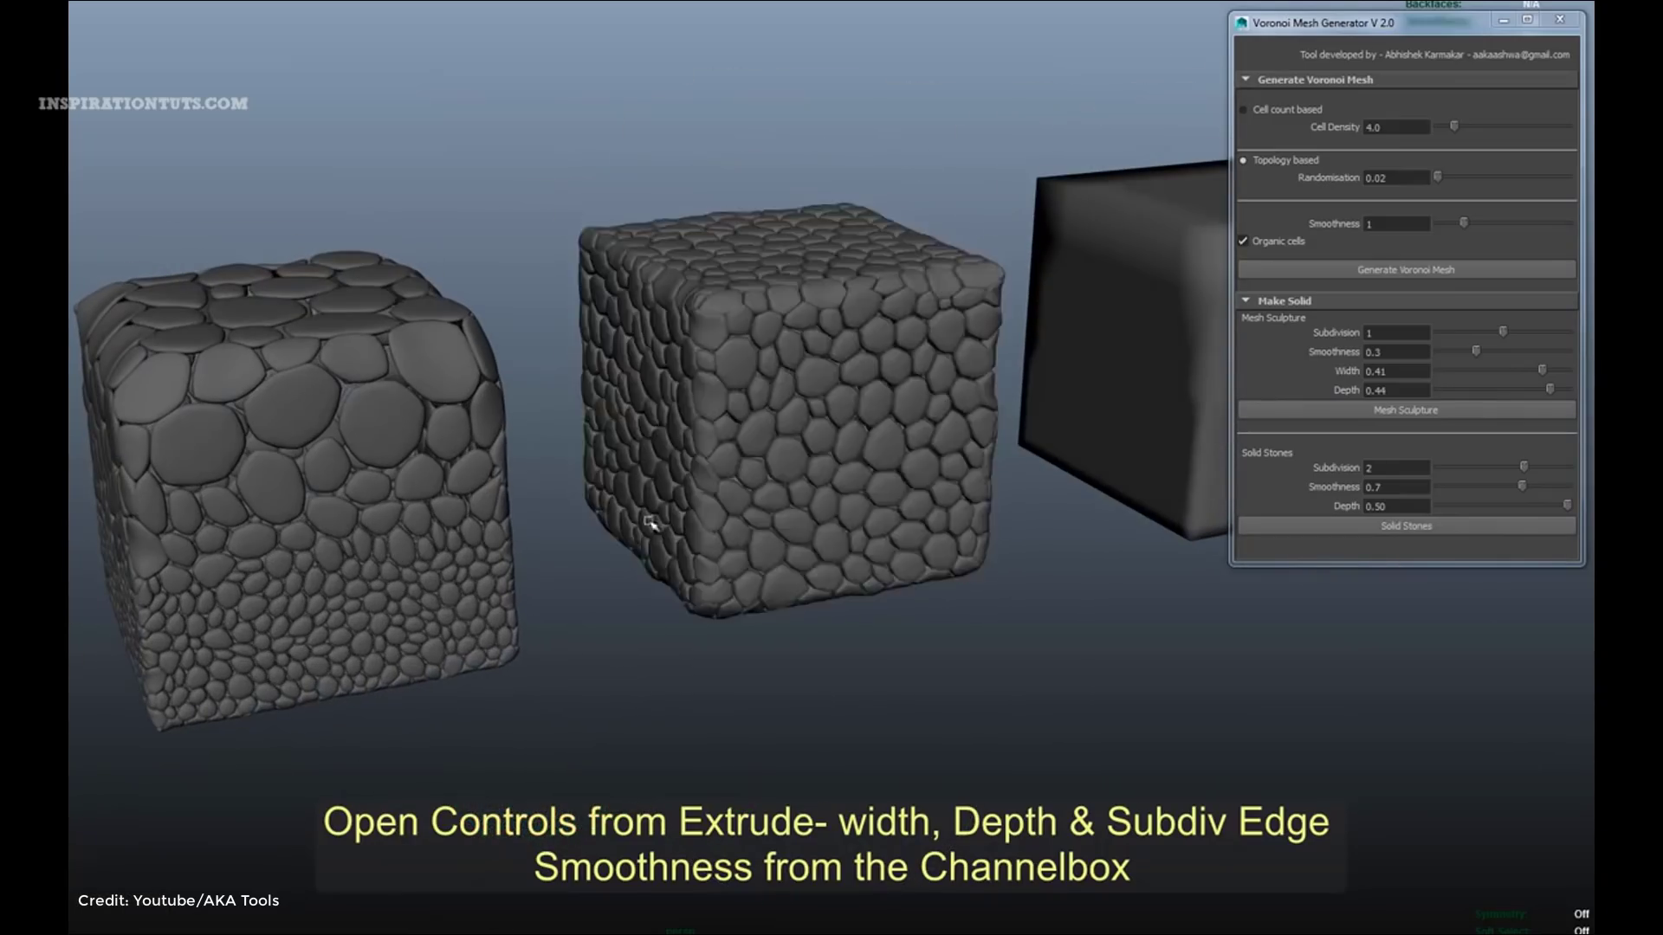
Set the bear's Solid Stones smoothness to 0.3, then generate a Voronoi mesh from the torus
alt+right_drag(693, 521, 817, 668)
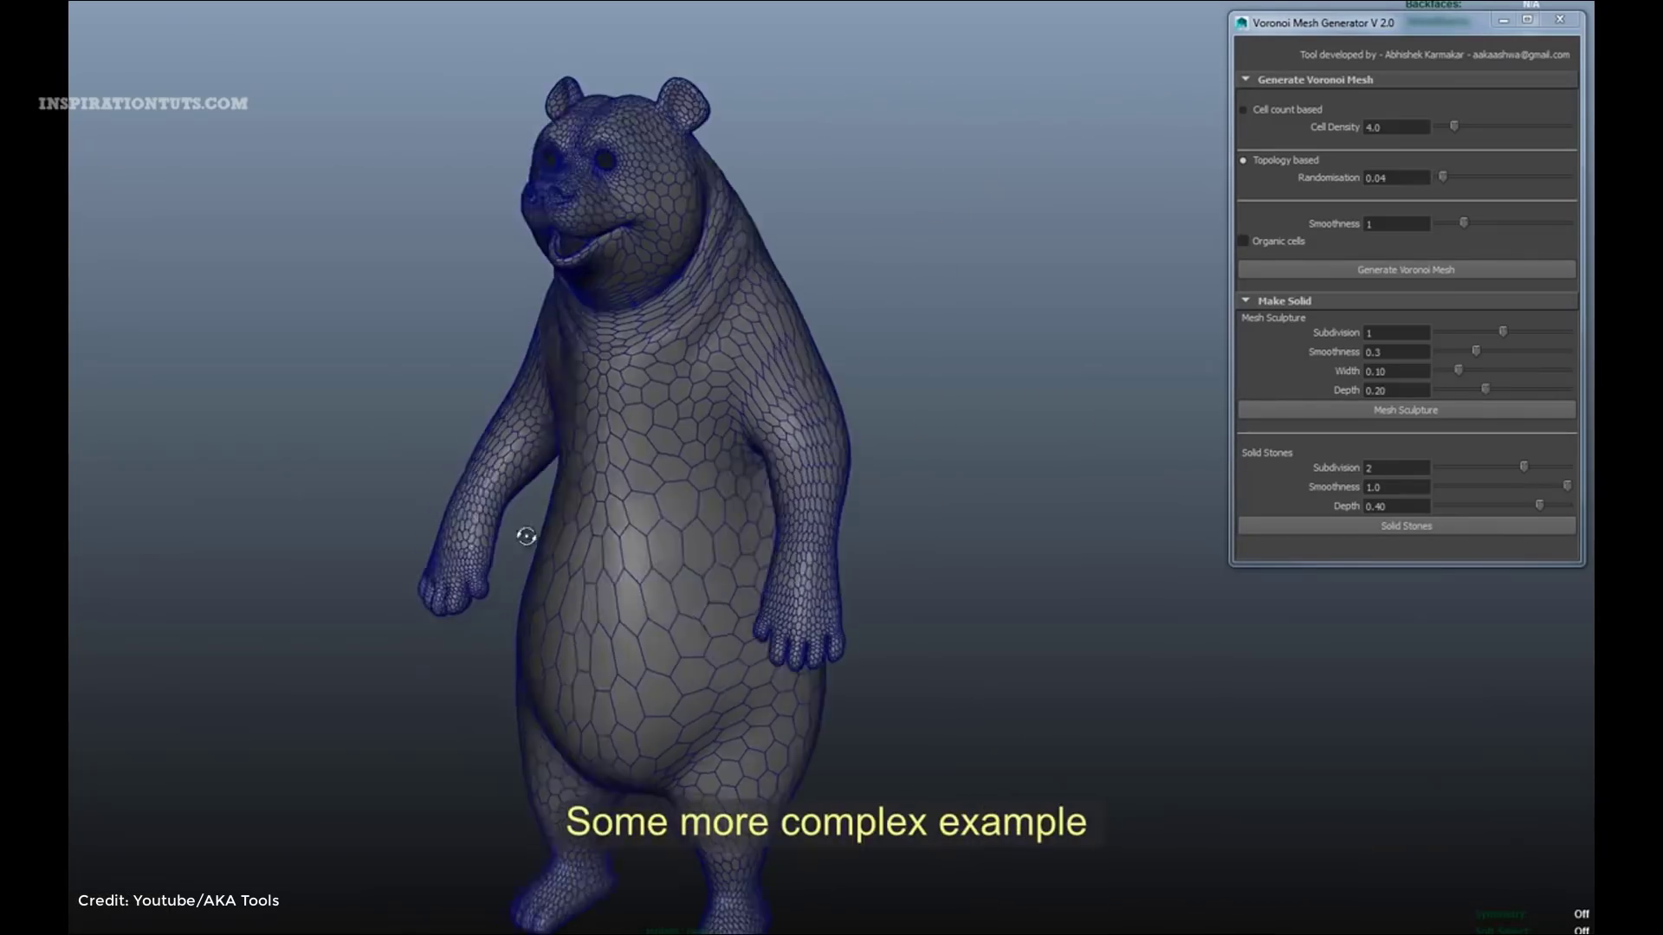
alt+right_drag(520, 530, 601, 545)
alt+drag(601, 545, 658, 607)
click(658, 606)
drag(1566, 486, 1478, 491)
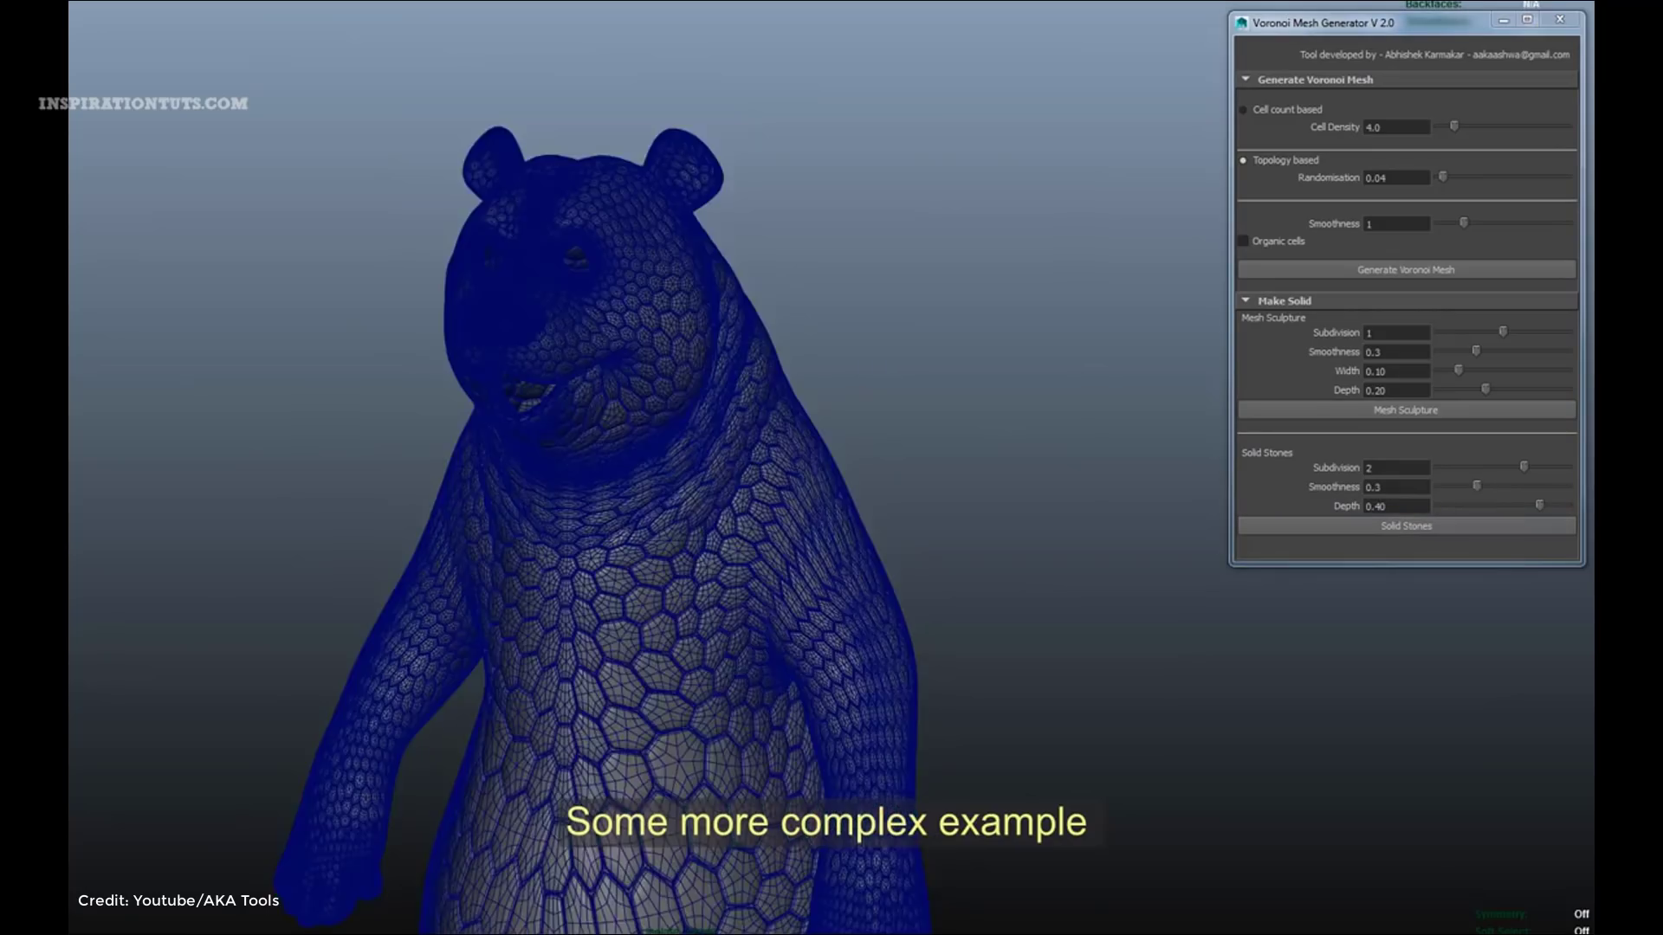
click(364, 356)
alt+drag(364, 356, 494, 381)
alt+right_drag(494, 381, 501, 485)
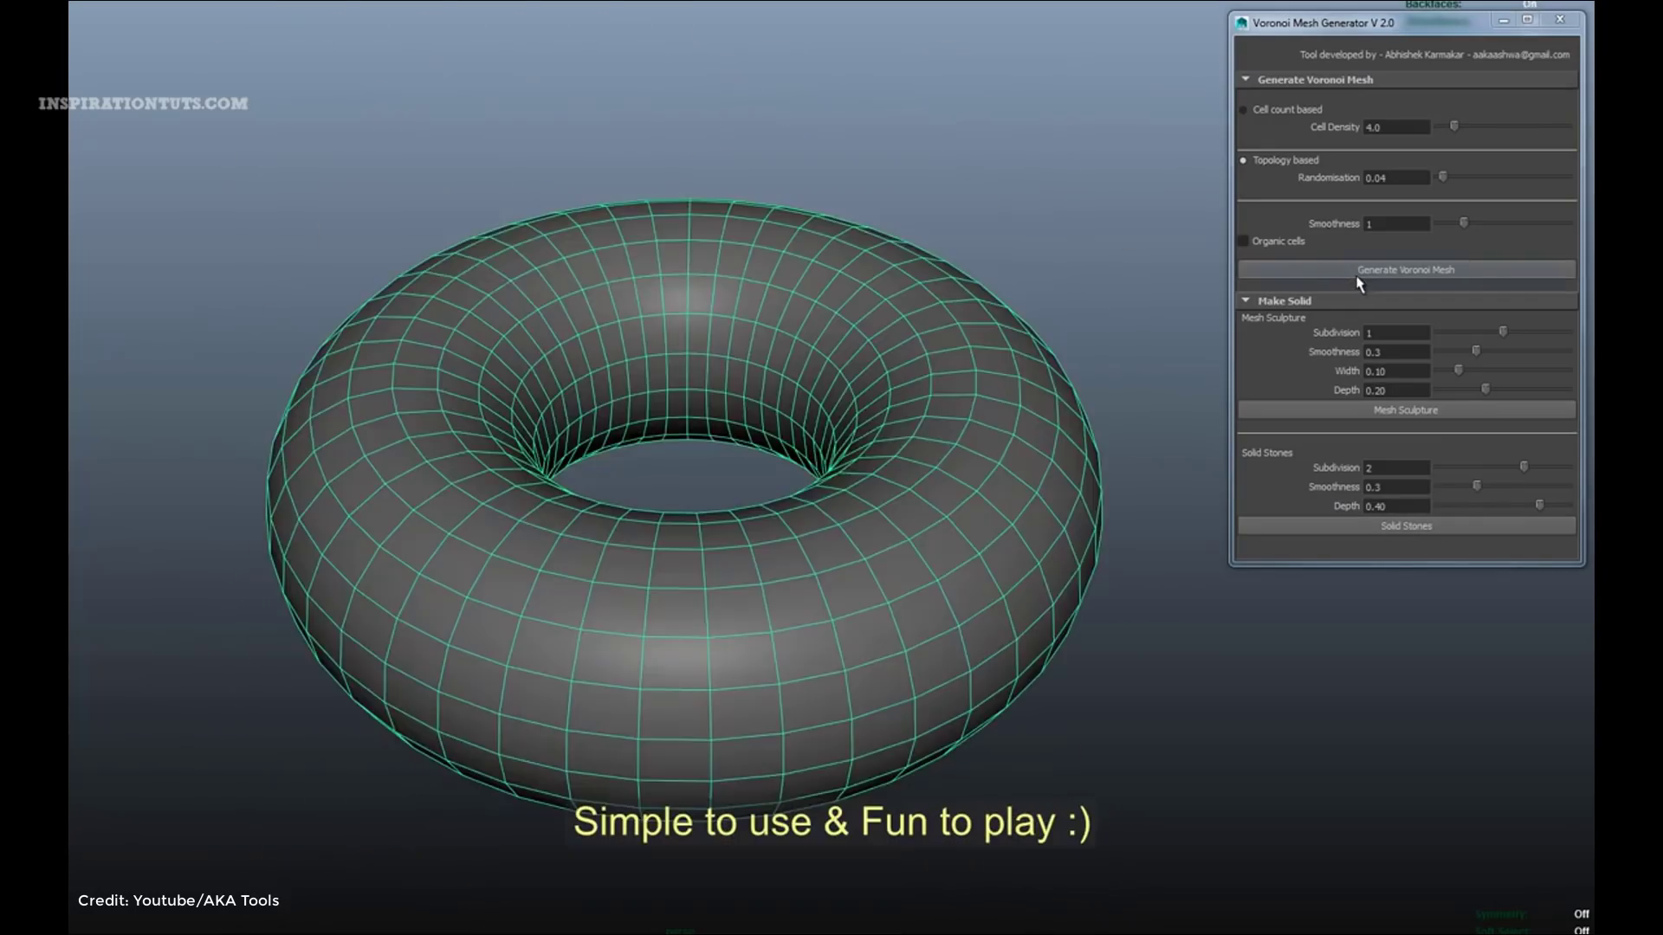
click(1363, 271)
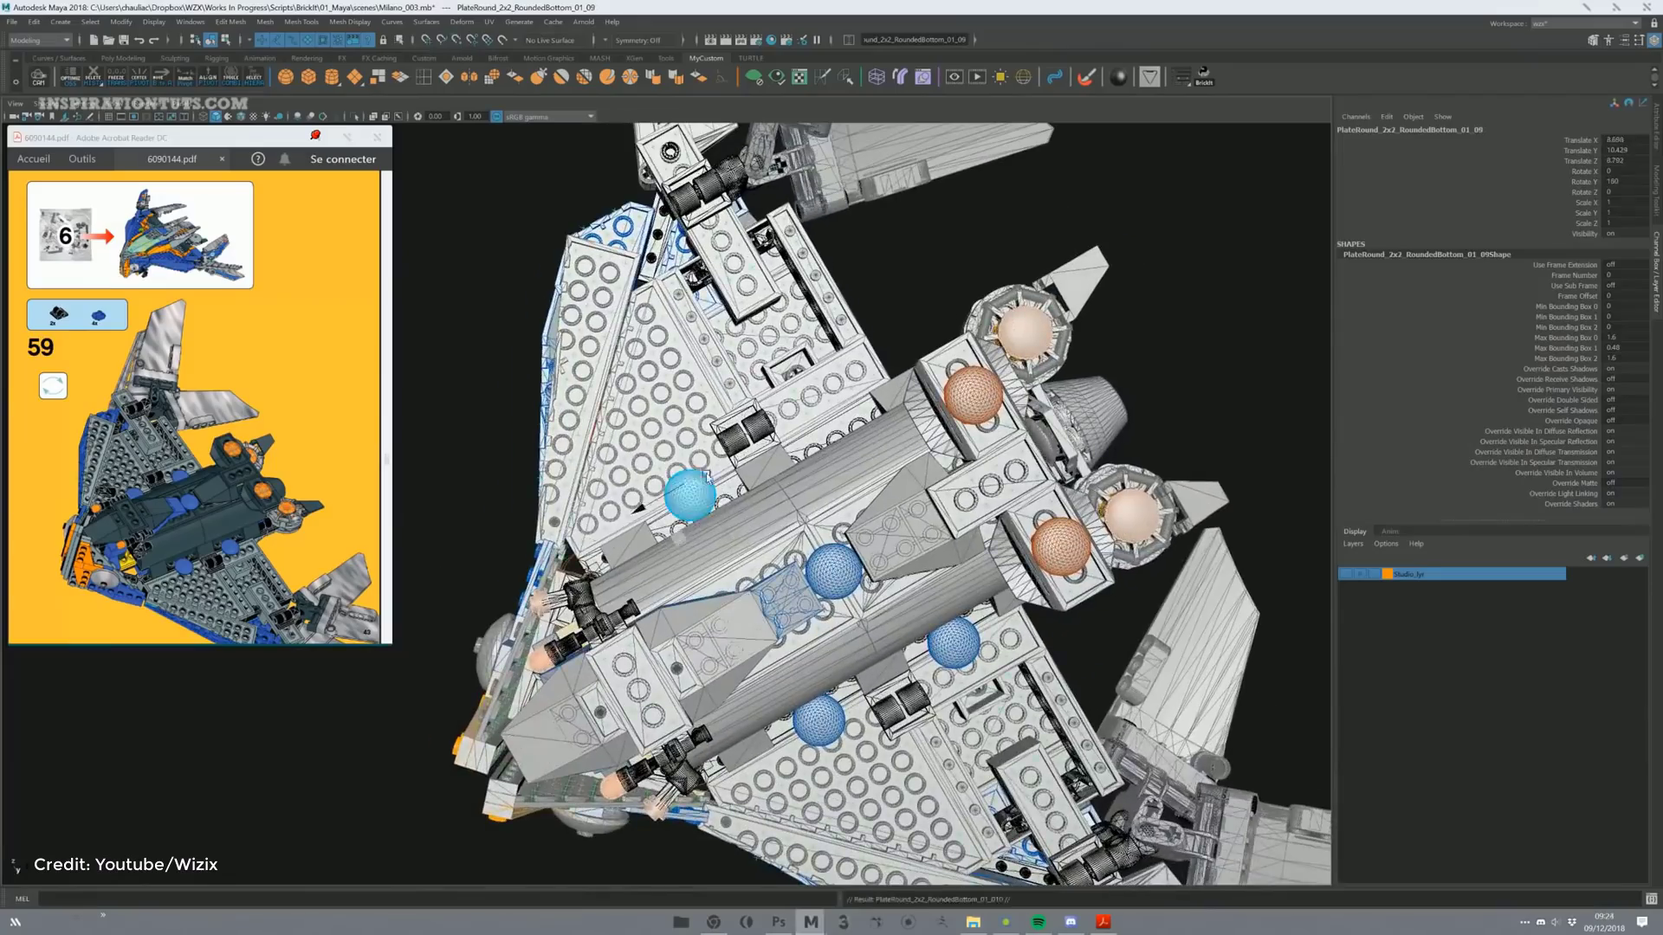
Render the brick drone with the one-click realistic render in Arnold RenderView
click(171, 608)
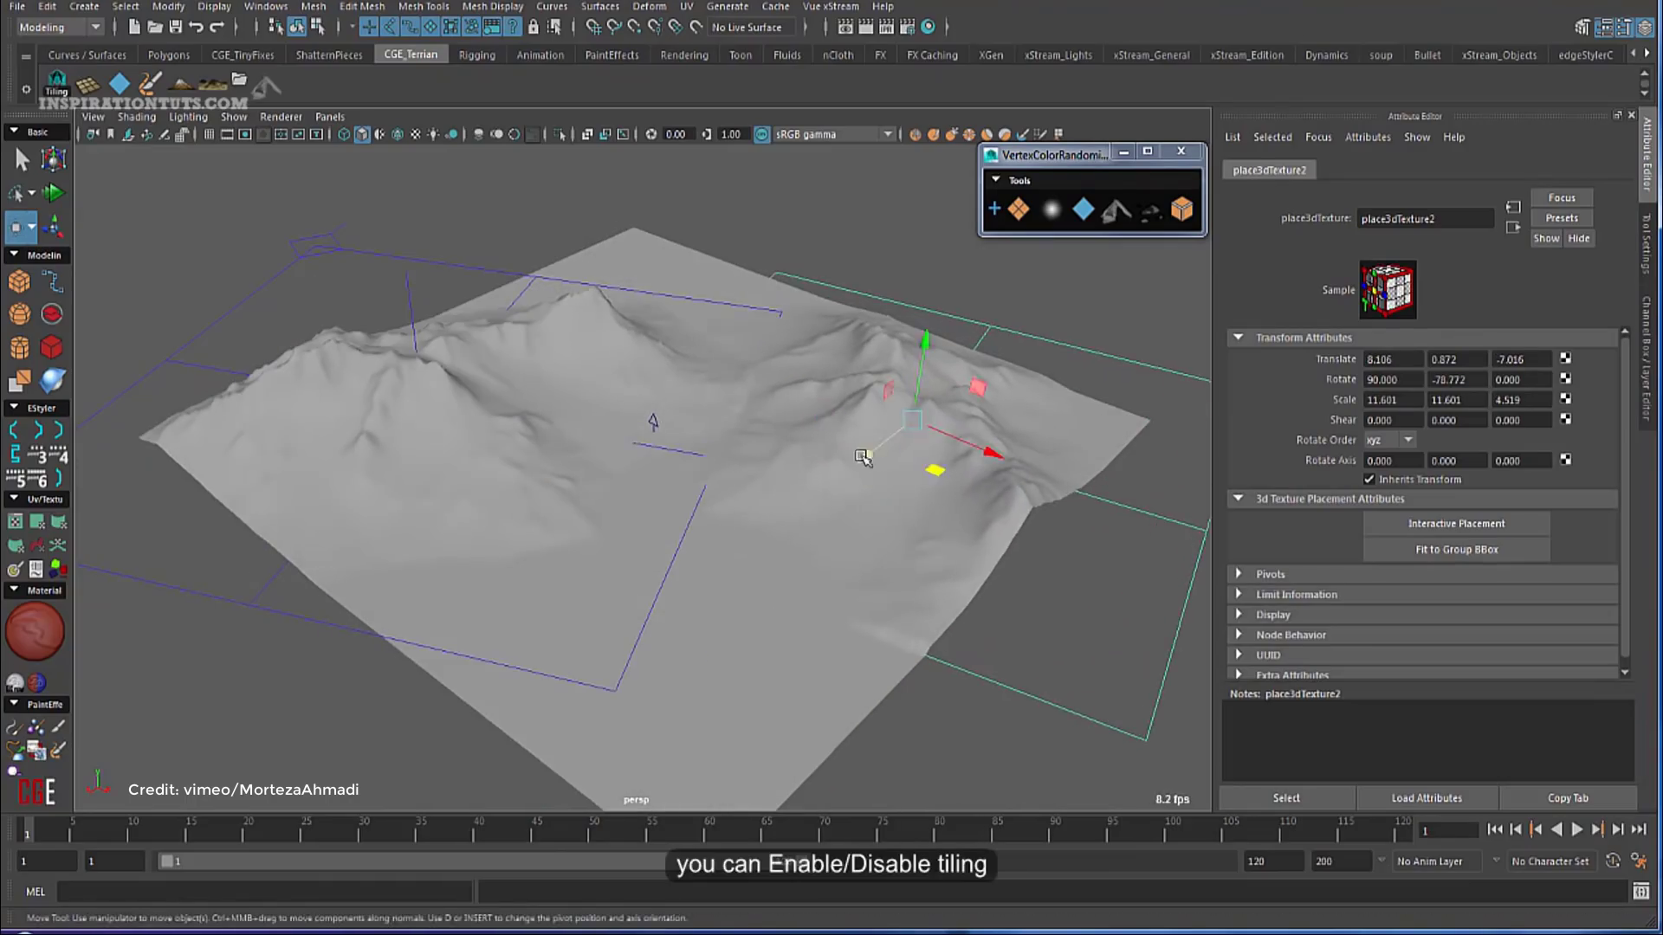
Shift the texture placement and pick the mountain-range map from the terrain presets
drag(862, 460, 842, 465)
click(212, 87)
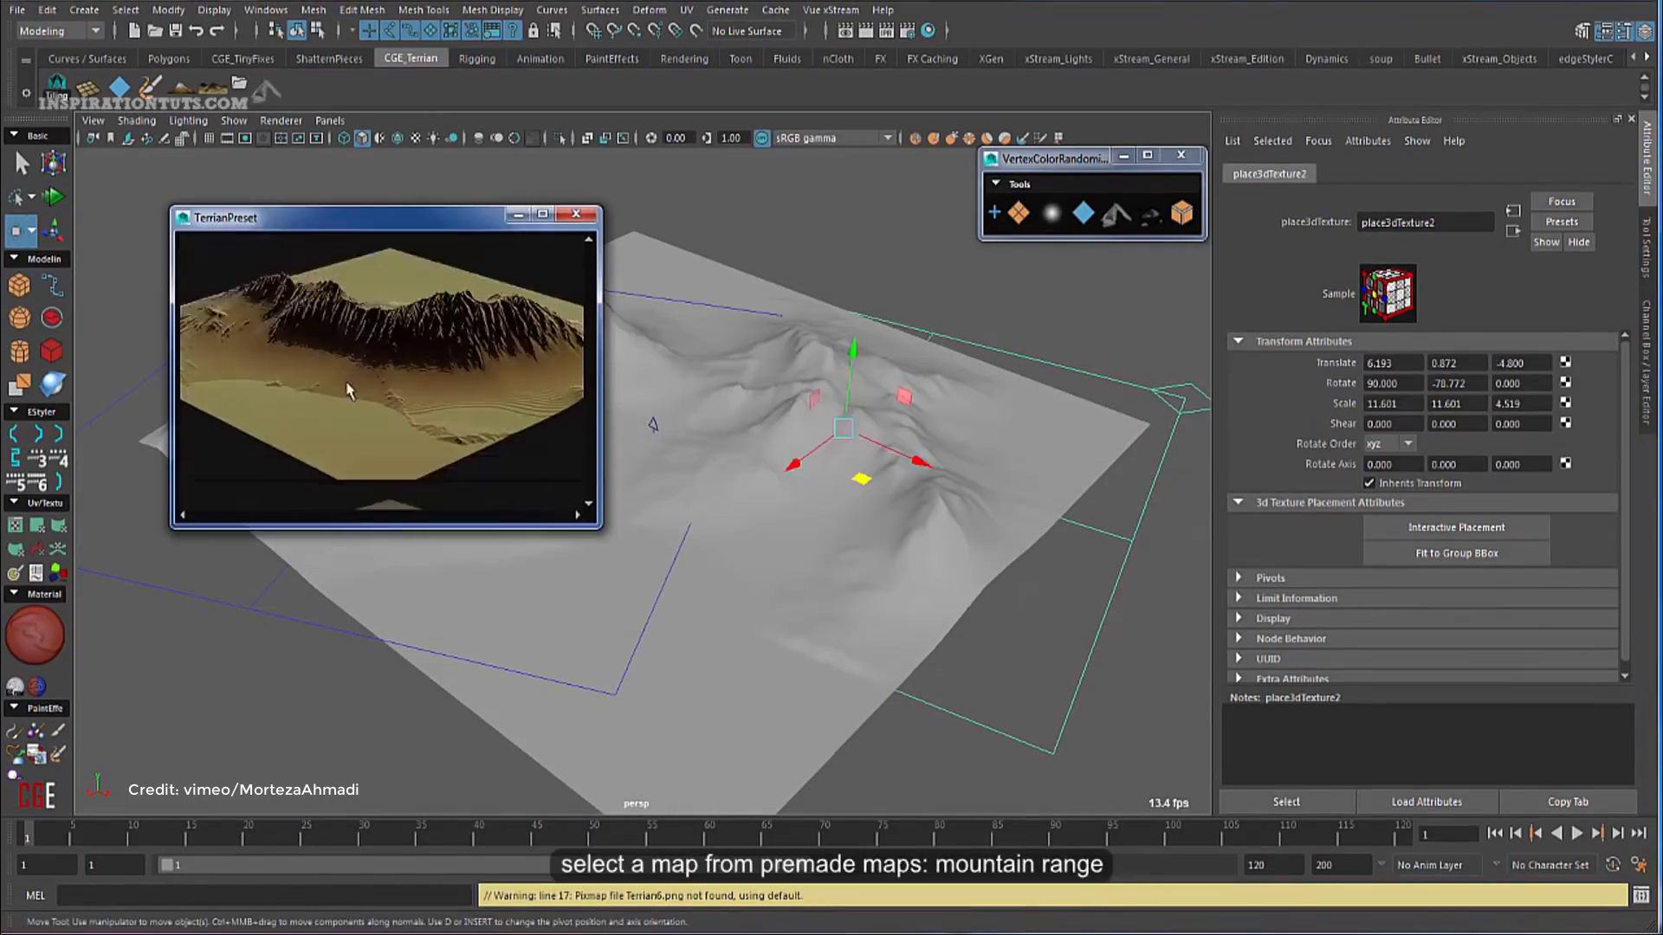
scroll(568, 485, down, 3)
scroll(591, 474, down, 4)
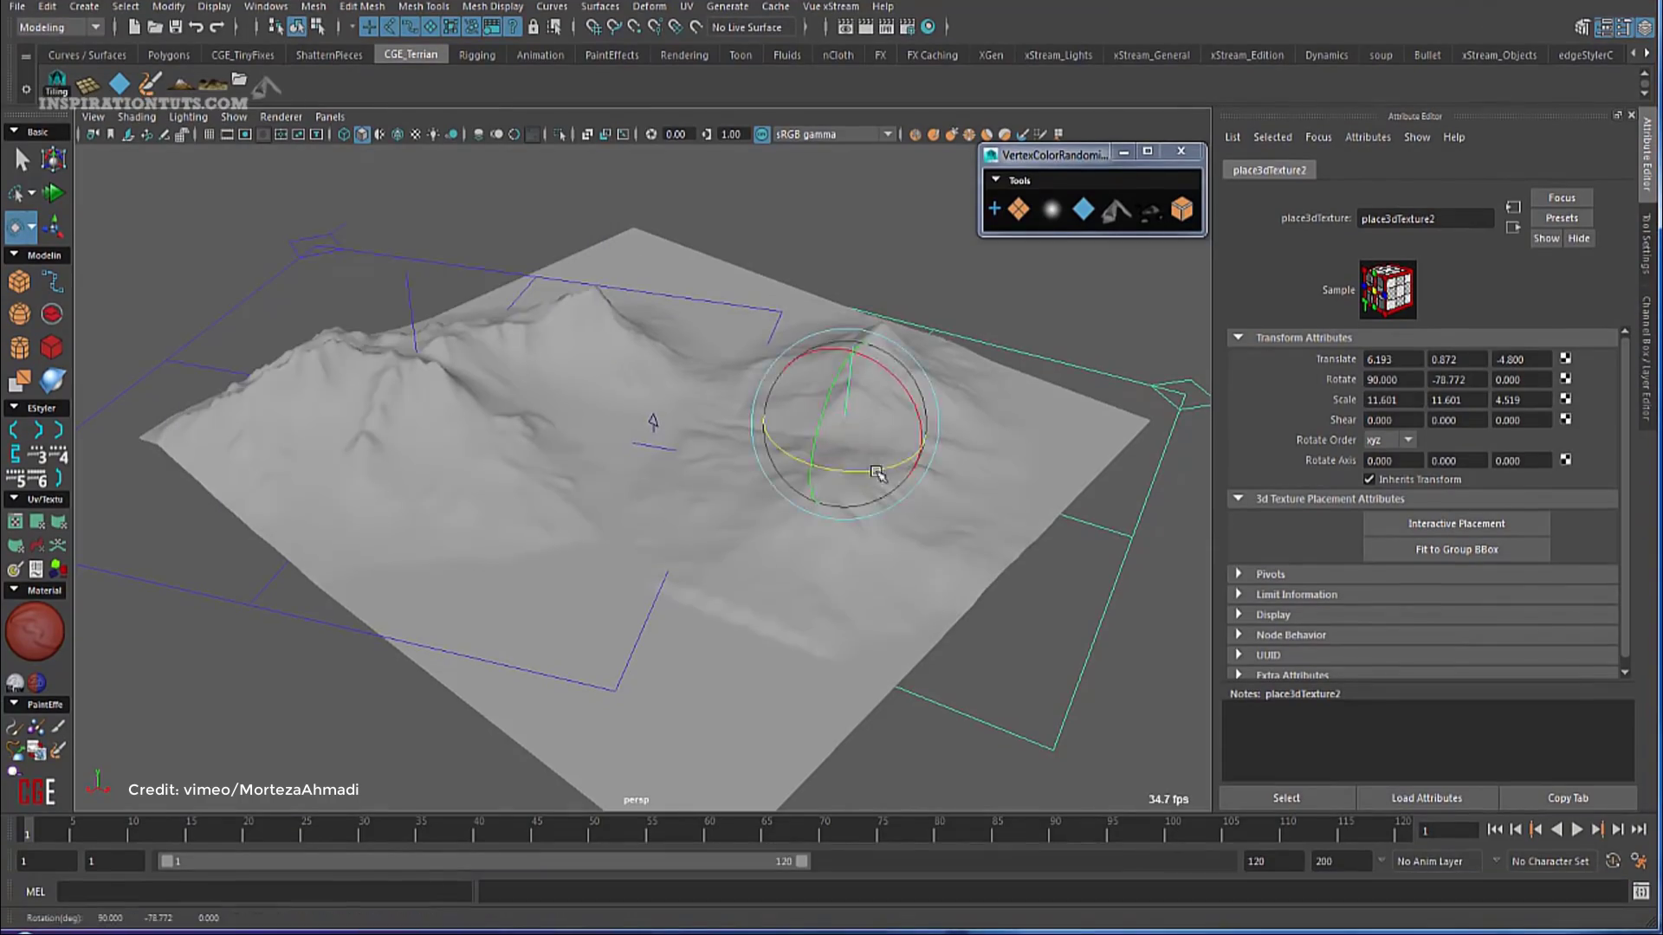
Rotate, scale up and move place3dTexture to reshape and enlarge the peaks
key(r)
drag(833, 547, 836, 485)
key(e)
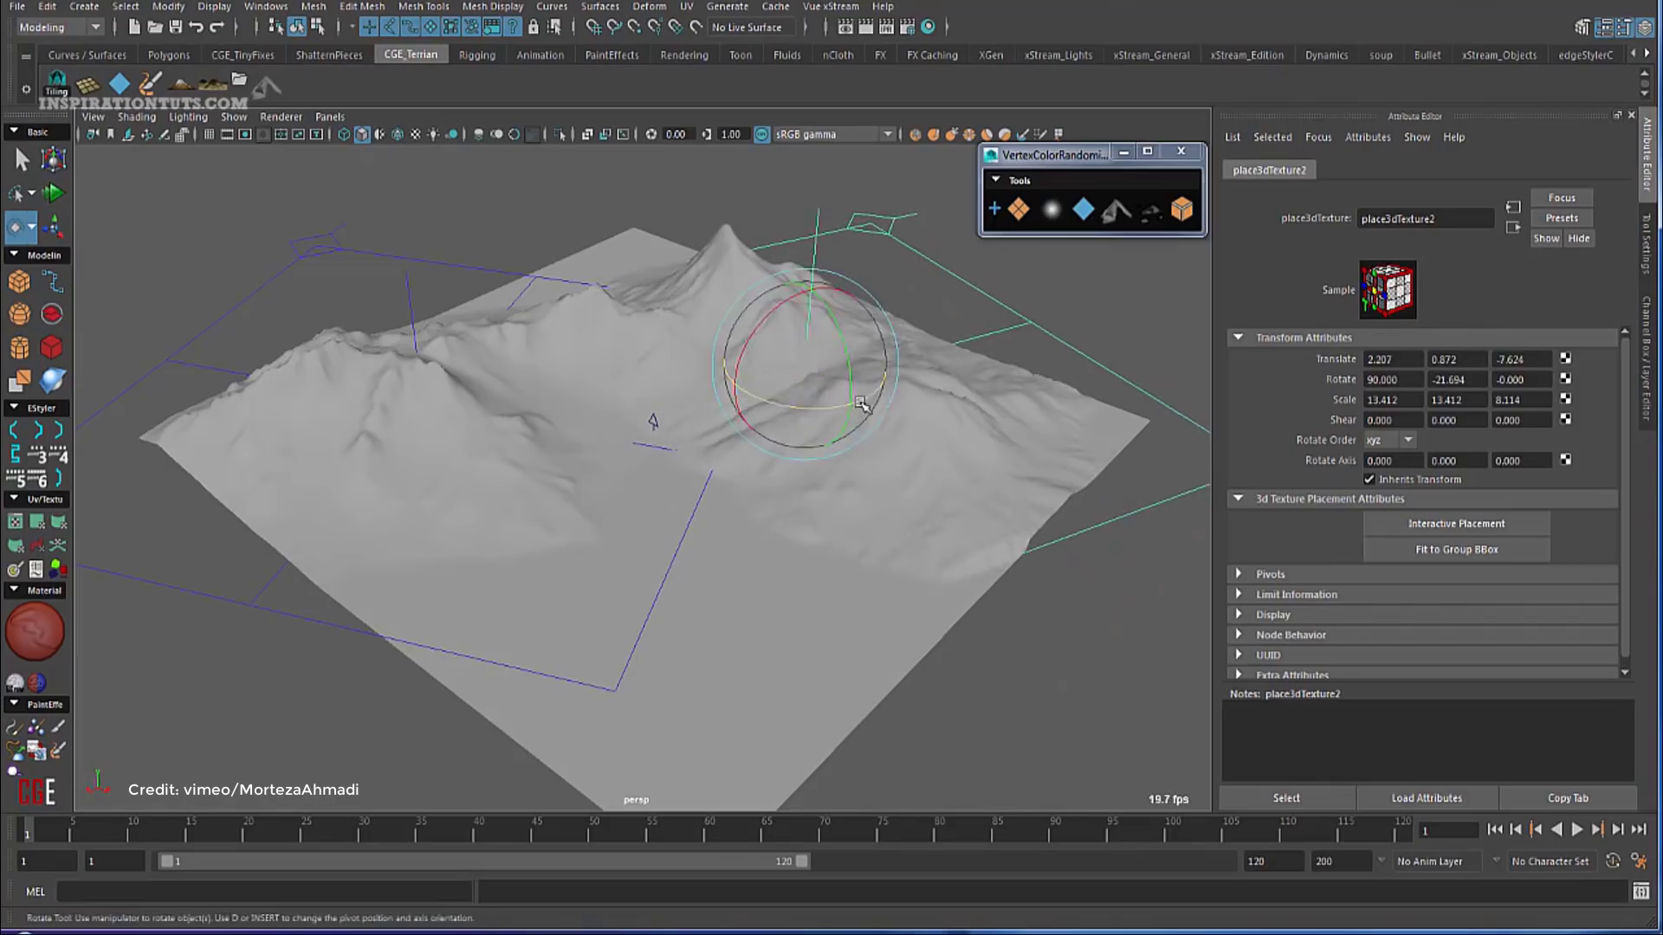
drag(858, 399, 834, 433)
key(w)
alt+middle_drag(834, 433, 745, 485)
Move the first texture placement across the terrain and add a new ramp projection
click(496, 496)
key(w)
mouse_move(495, 497)
middle_down()
mouse_move(657, 471)
mouse_move(638, 512)
mouse_move(716, 457)
middle_up()
key(e)
key(w)
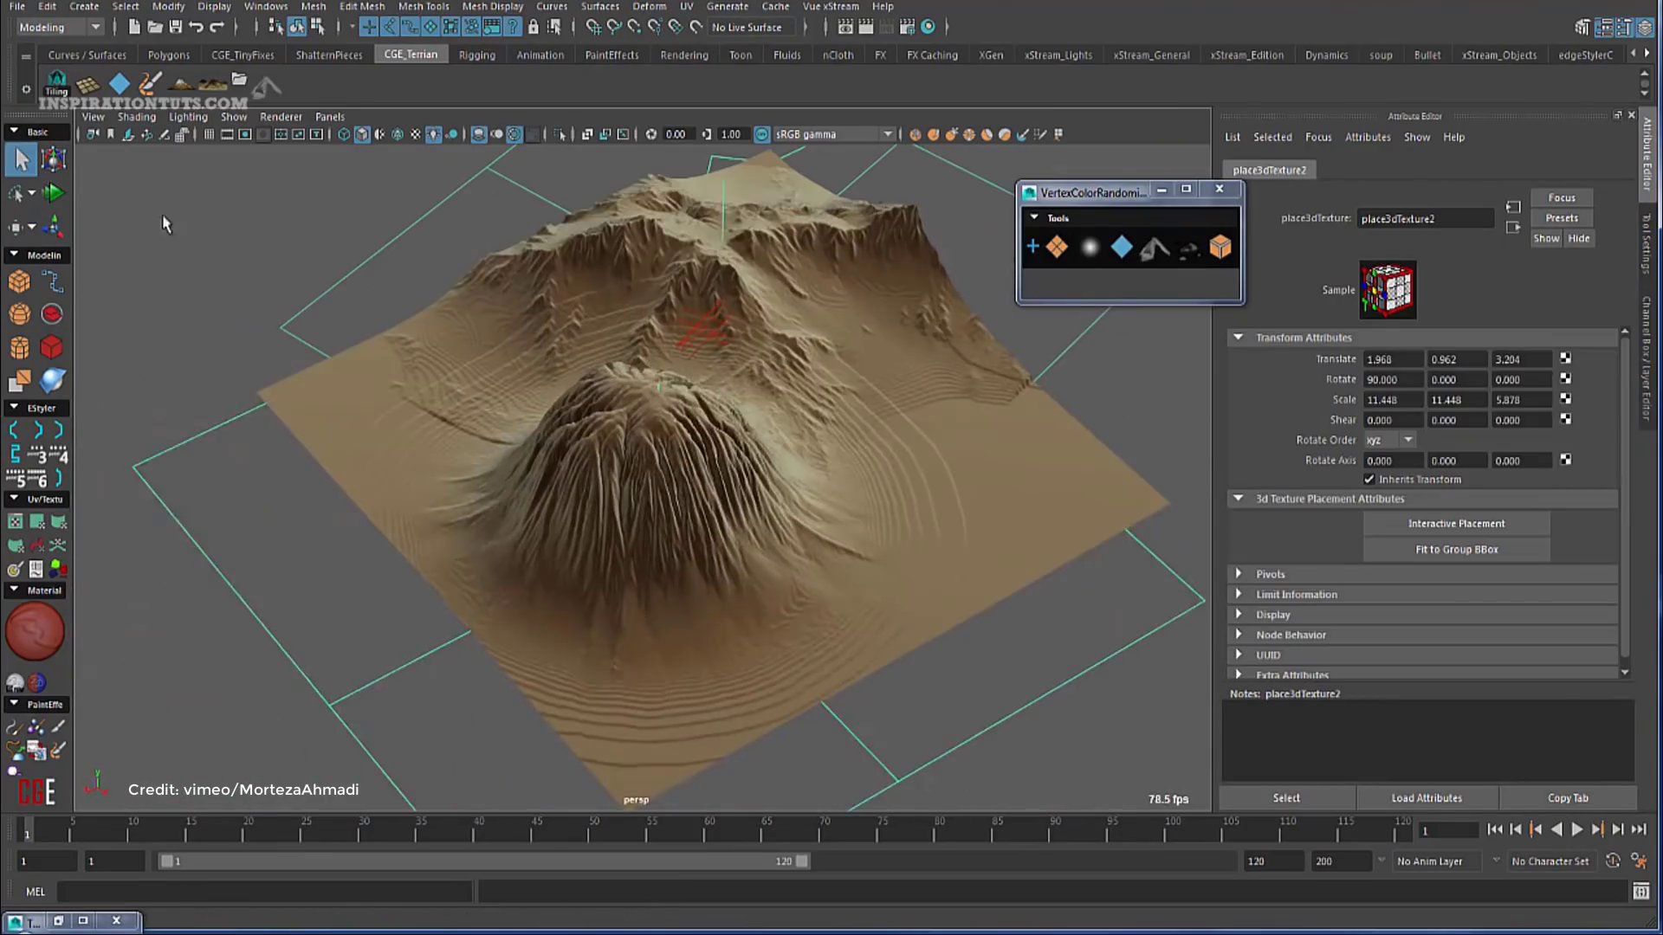
click(1090, 247)
Make ramp1 a Circular Ramp and widen its white band to form a volcano crater
drag(1095, 183, 986, 106)
click(1425, 358)
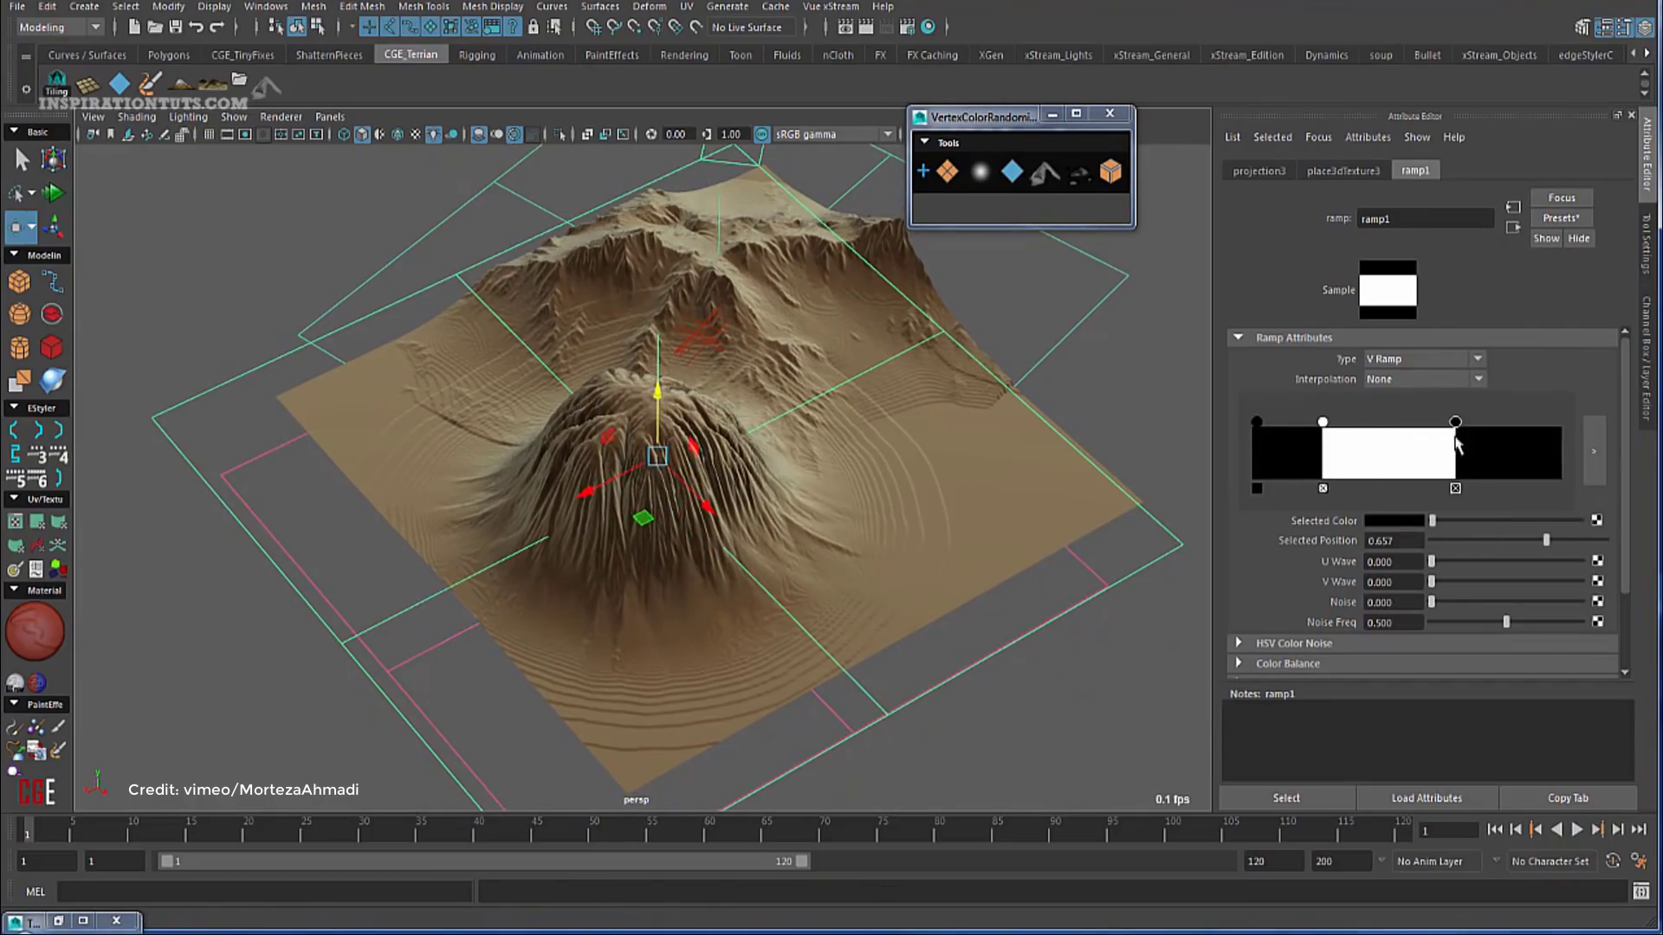
drag(1456, 425, 1507, 426)
drag(1322, 423, 1374, 438)
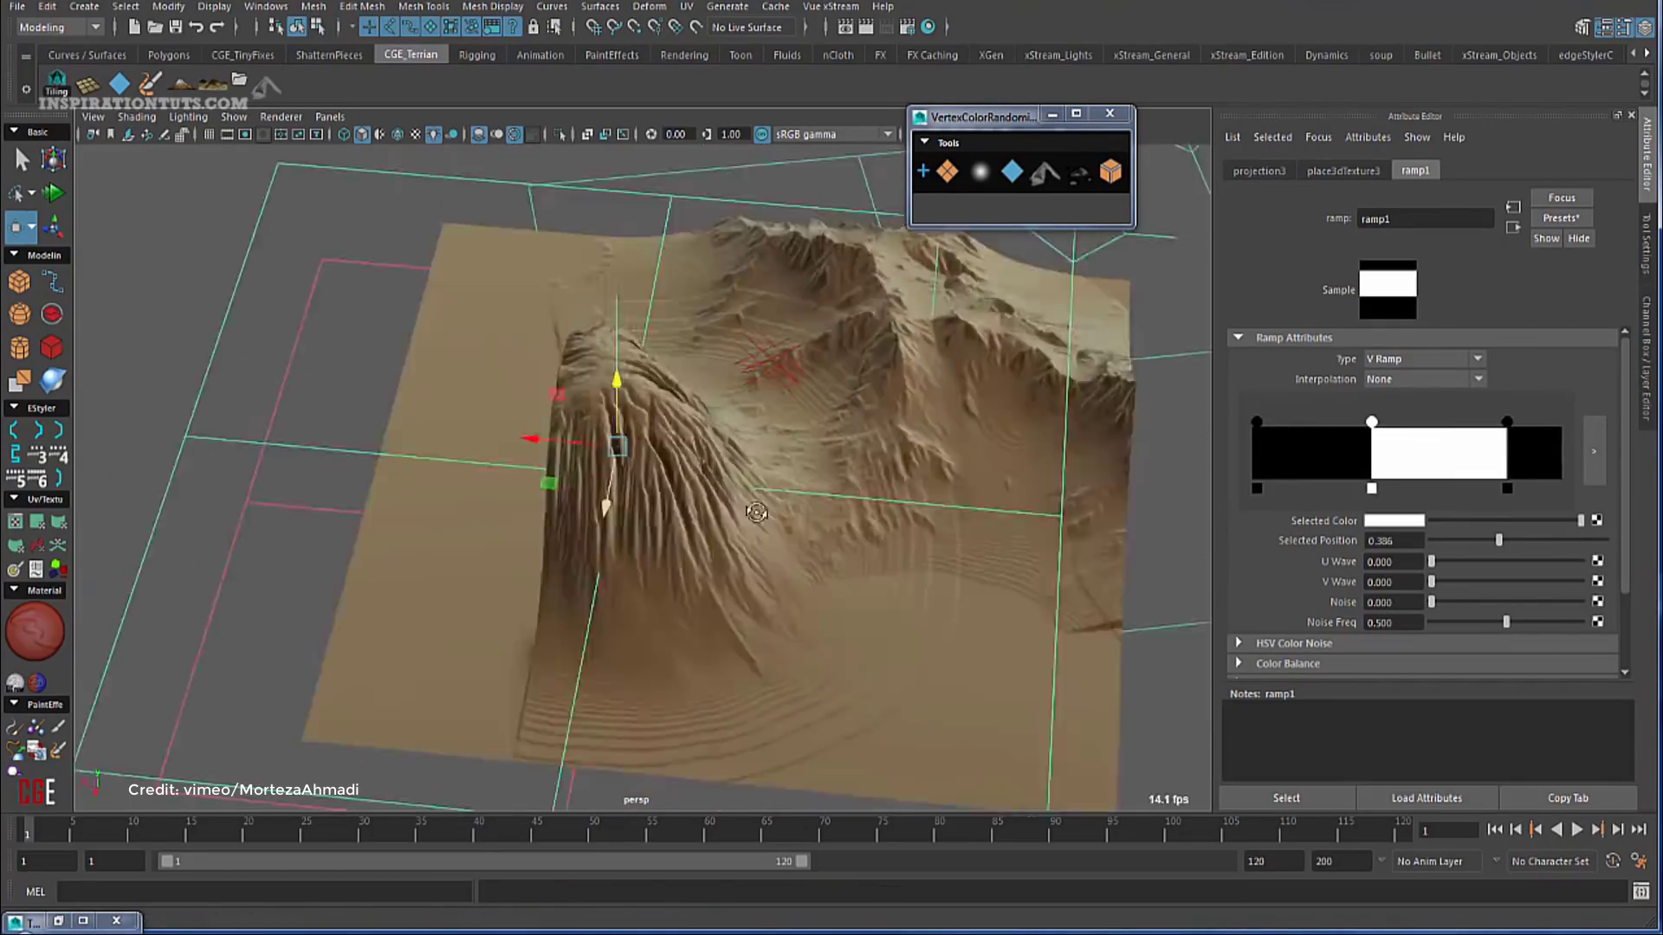
click(1425, 358)
click(1390, 456)
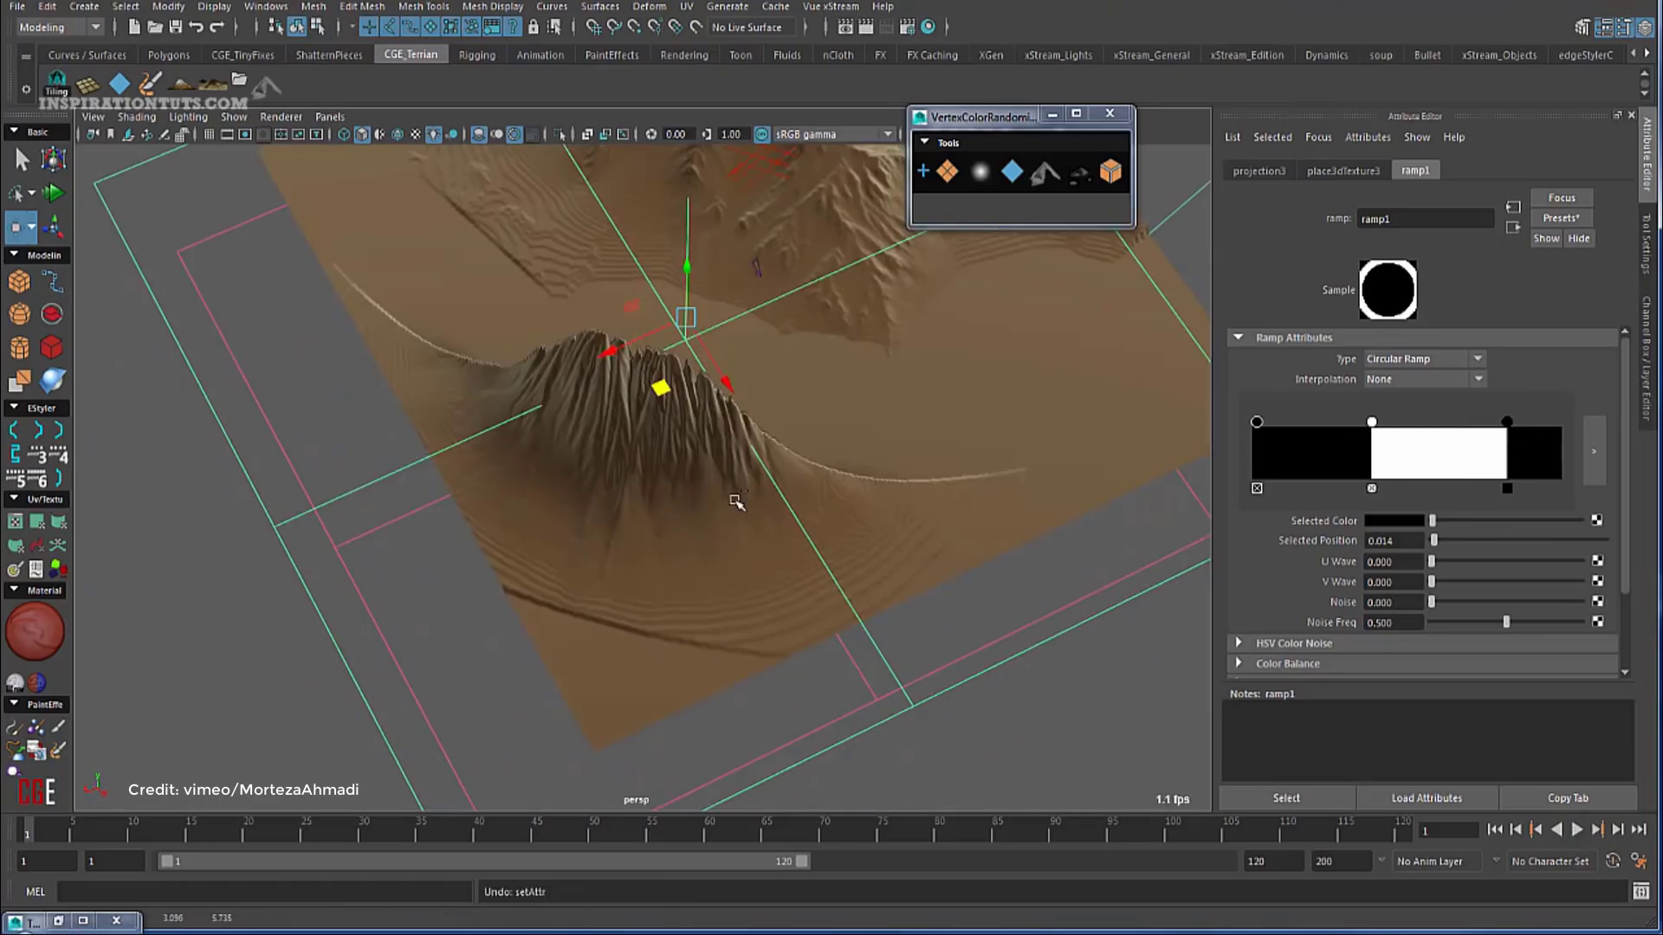
alt+drag(736, 502, 715, 592)
drag(1388, 431, 1415, 426)
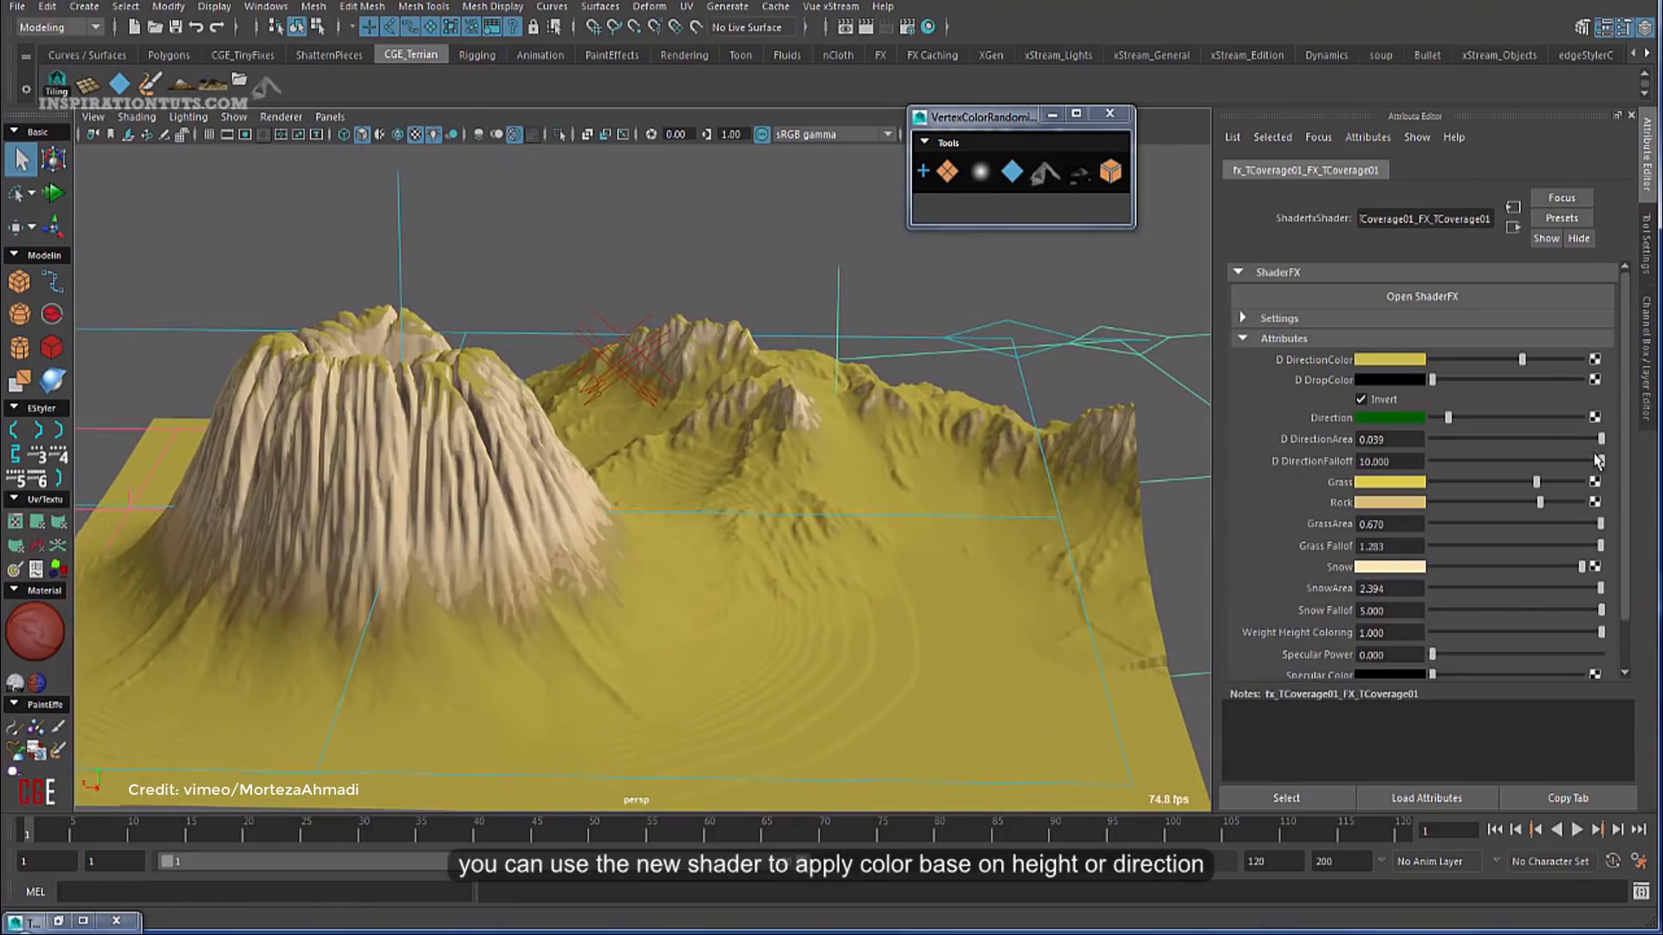
Lower D DirectionFalloff to 4.309 and nudge D DirectionArea down slightly
drag(1598, 460, 1504, 460)
alt+drag(790, 476, 769, 403)
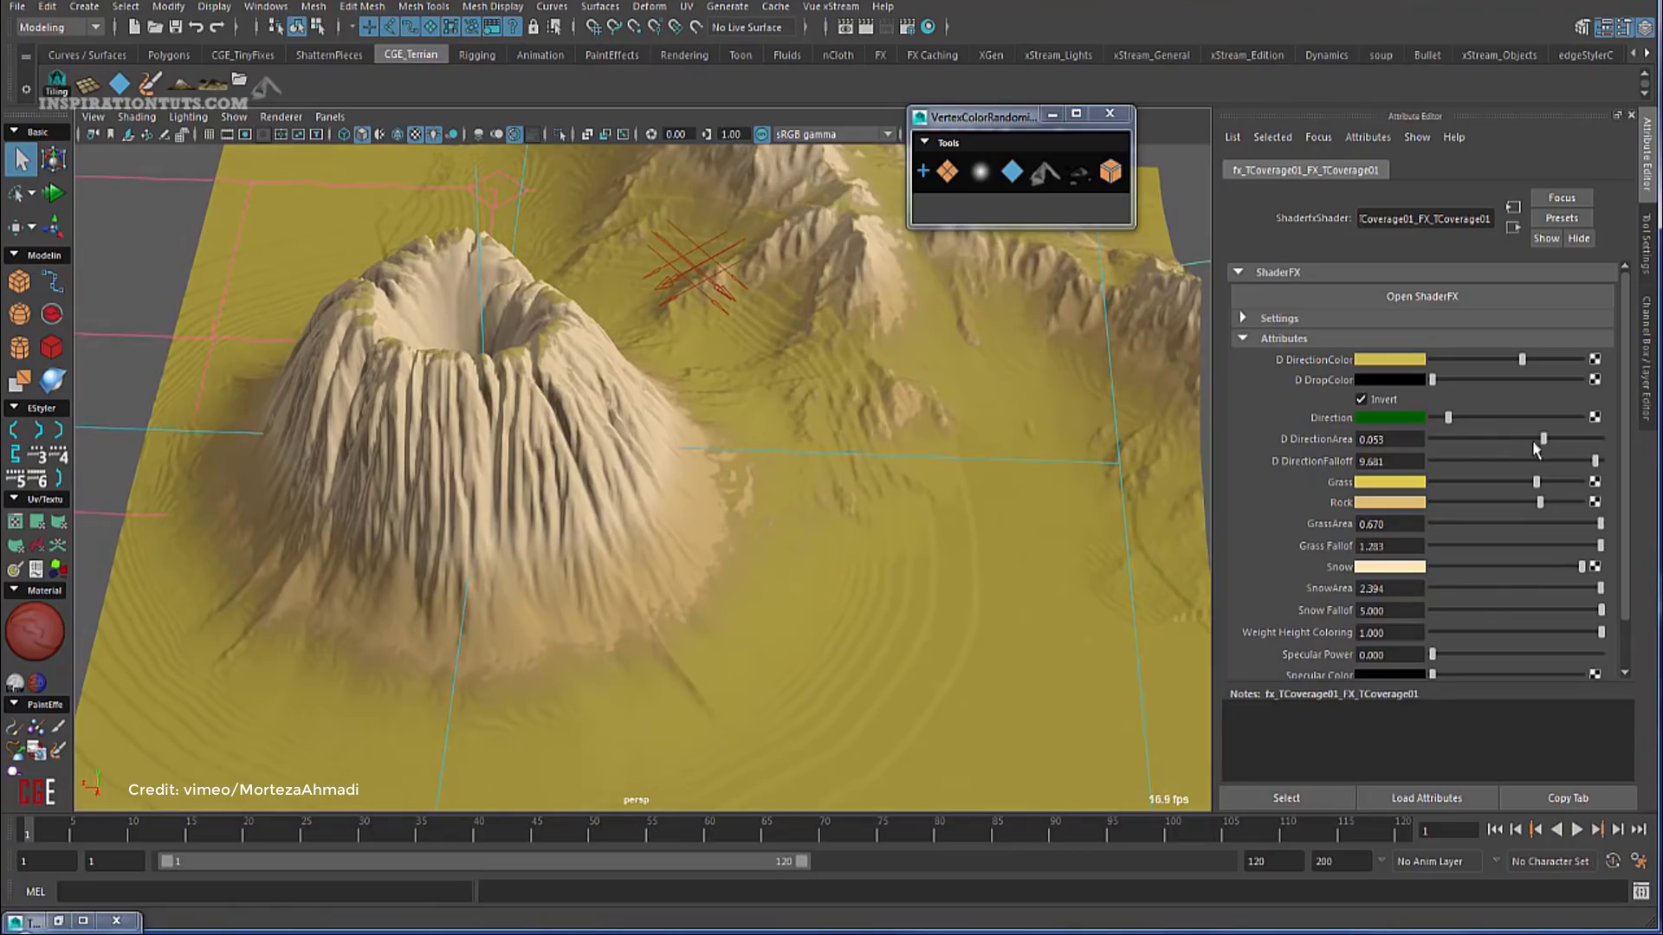
drag(1518, 444, 1515, 439)
alt+drag(692, 485, 658, 498)
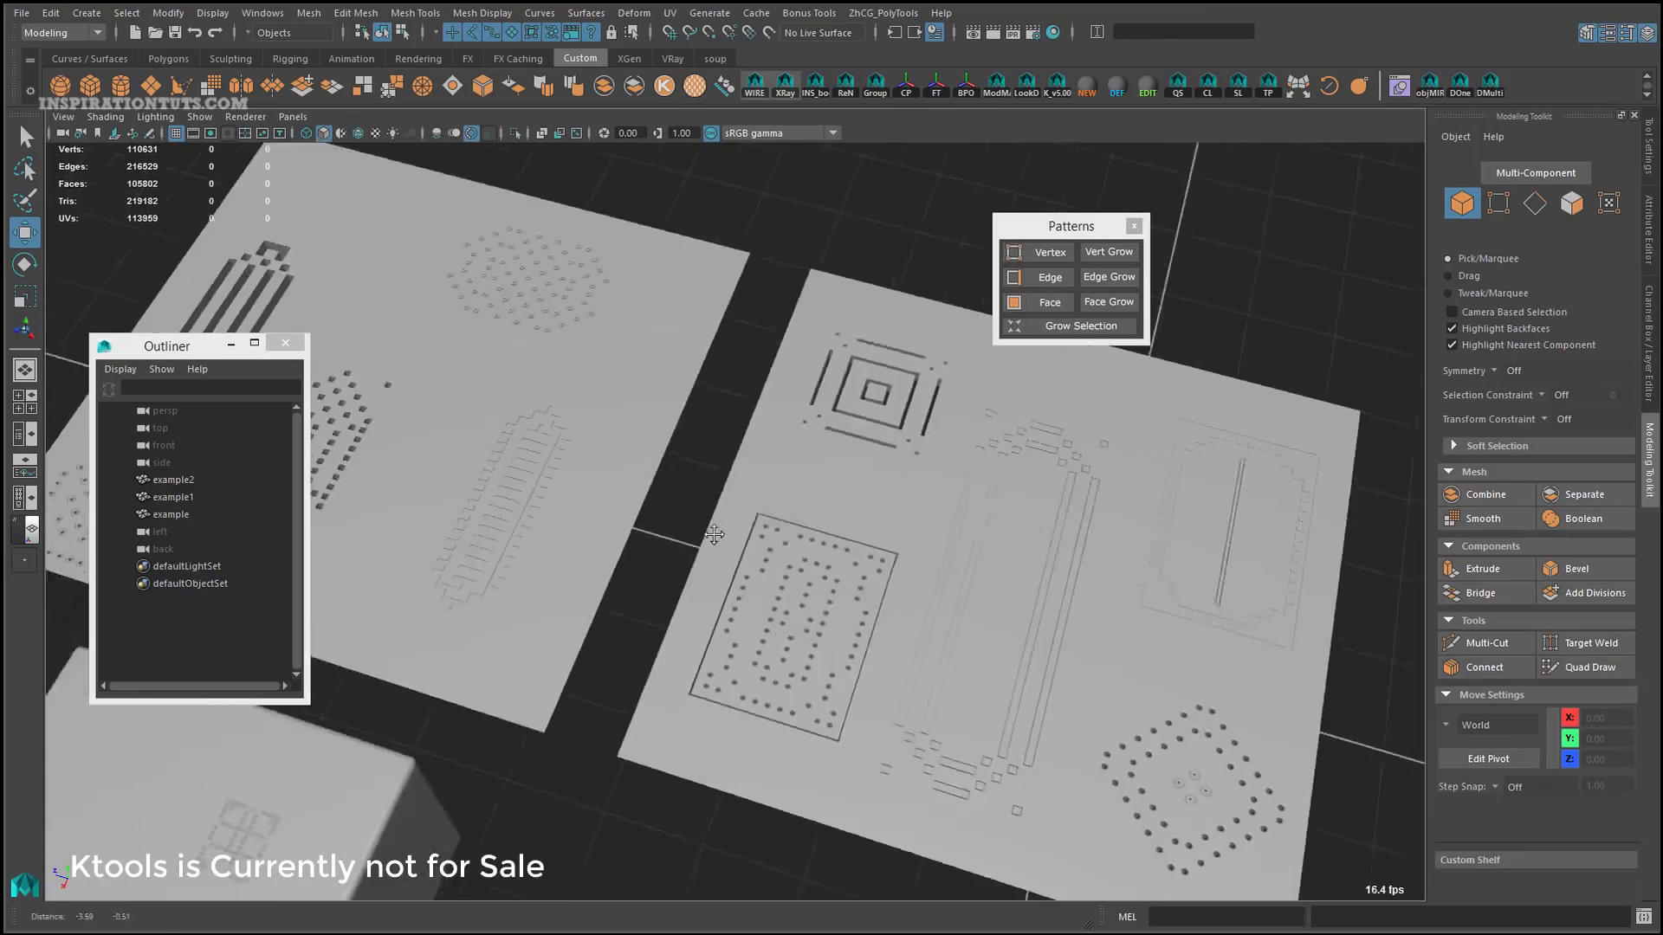
Extrude the 41 pattern faces twice into recessed dimples, then return to object mode
alt+drag(714, 534, 814, 327)
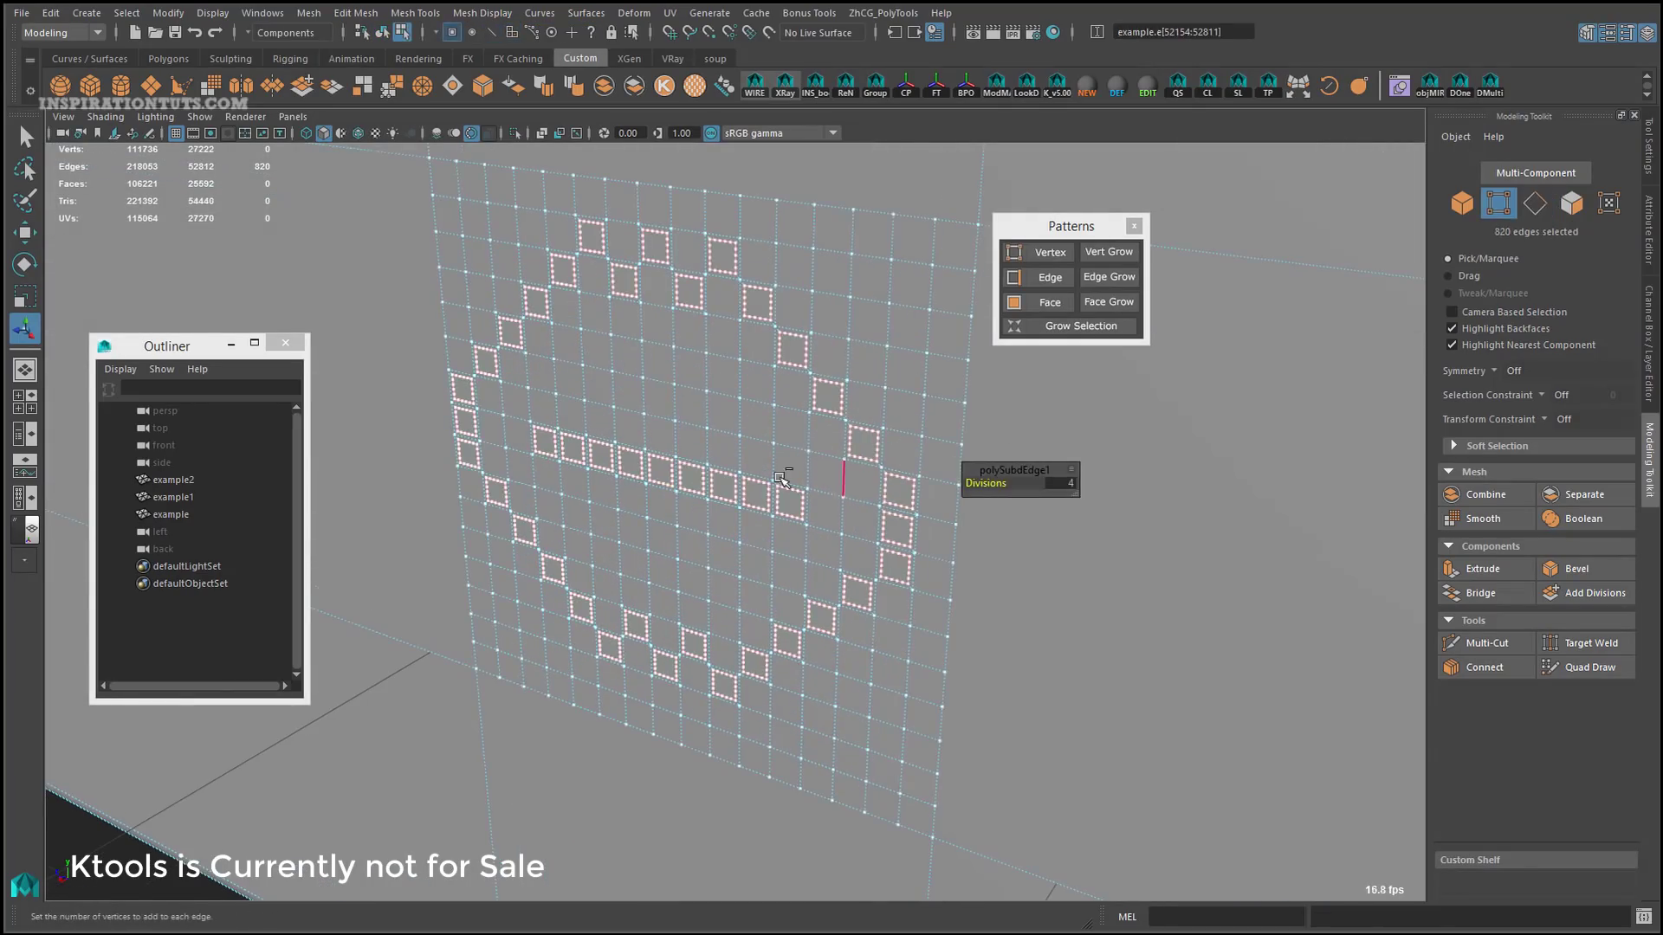
right_drag(745, 474, 726, 713)
key(ctrl+e)
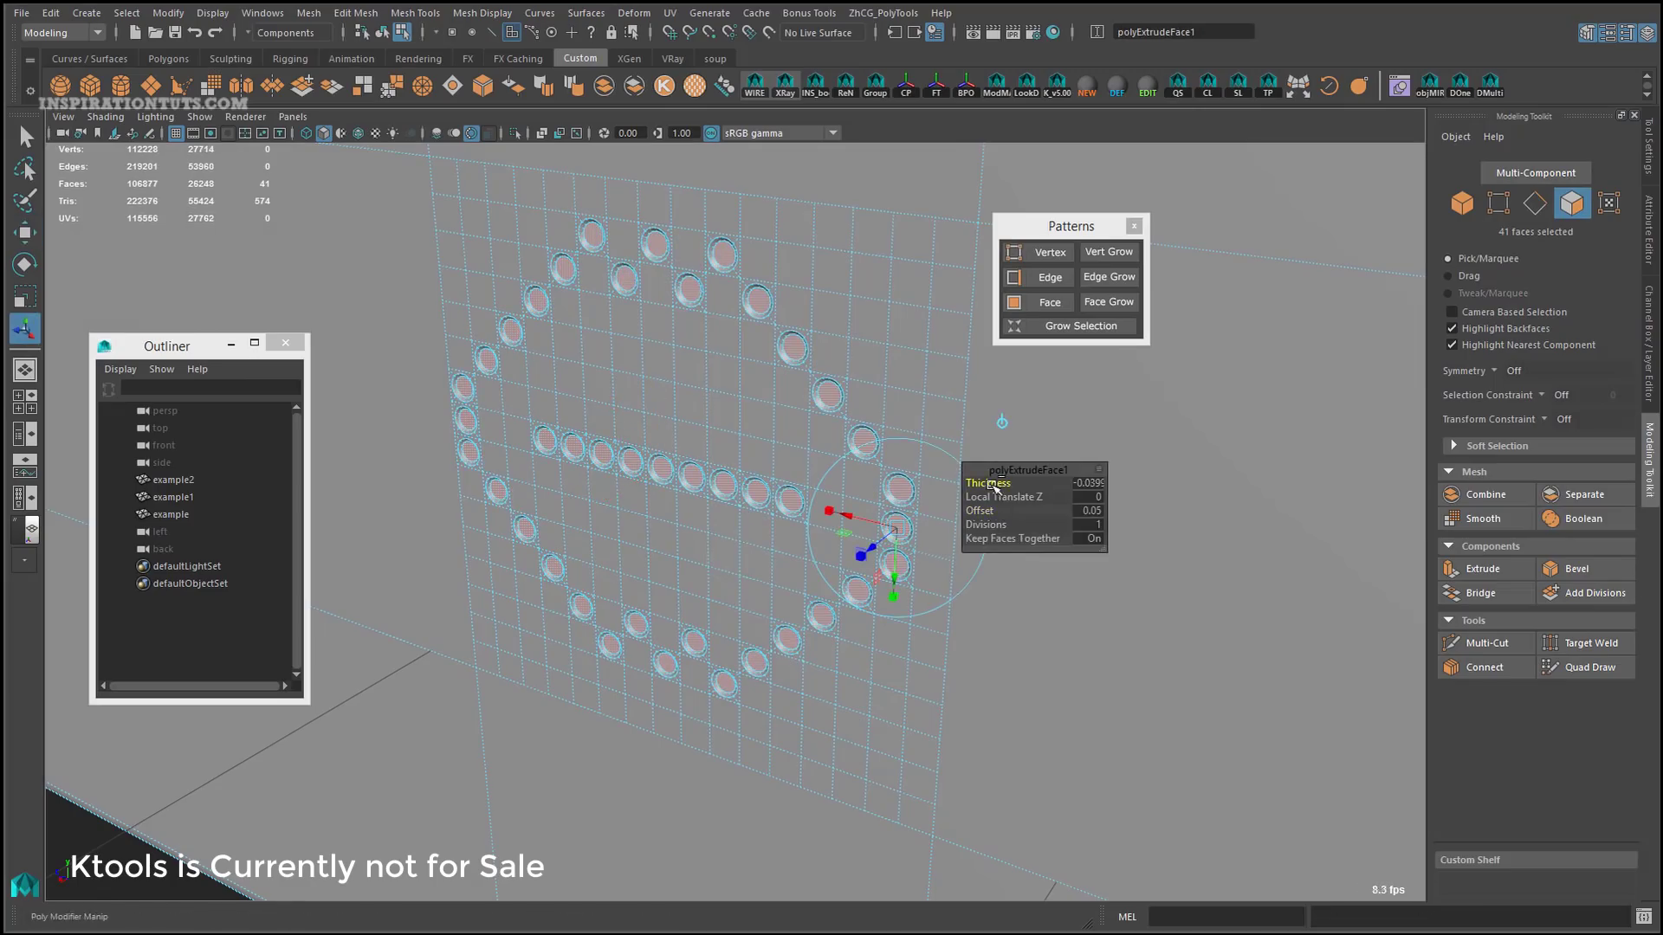
key(ctrl+e)
key(F8)
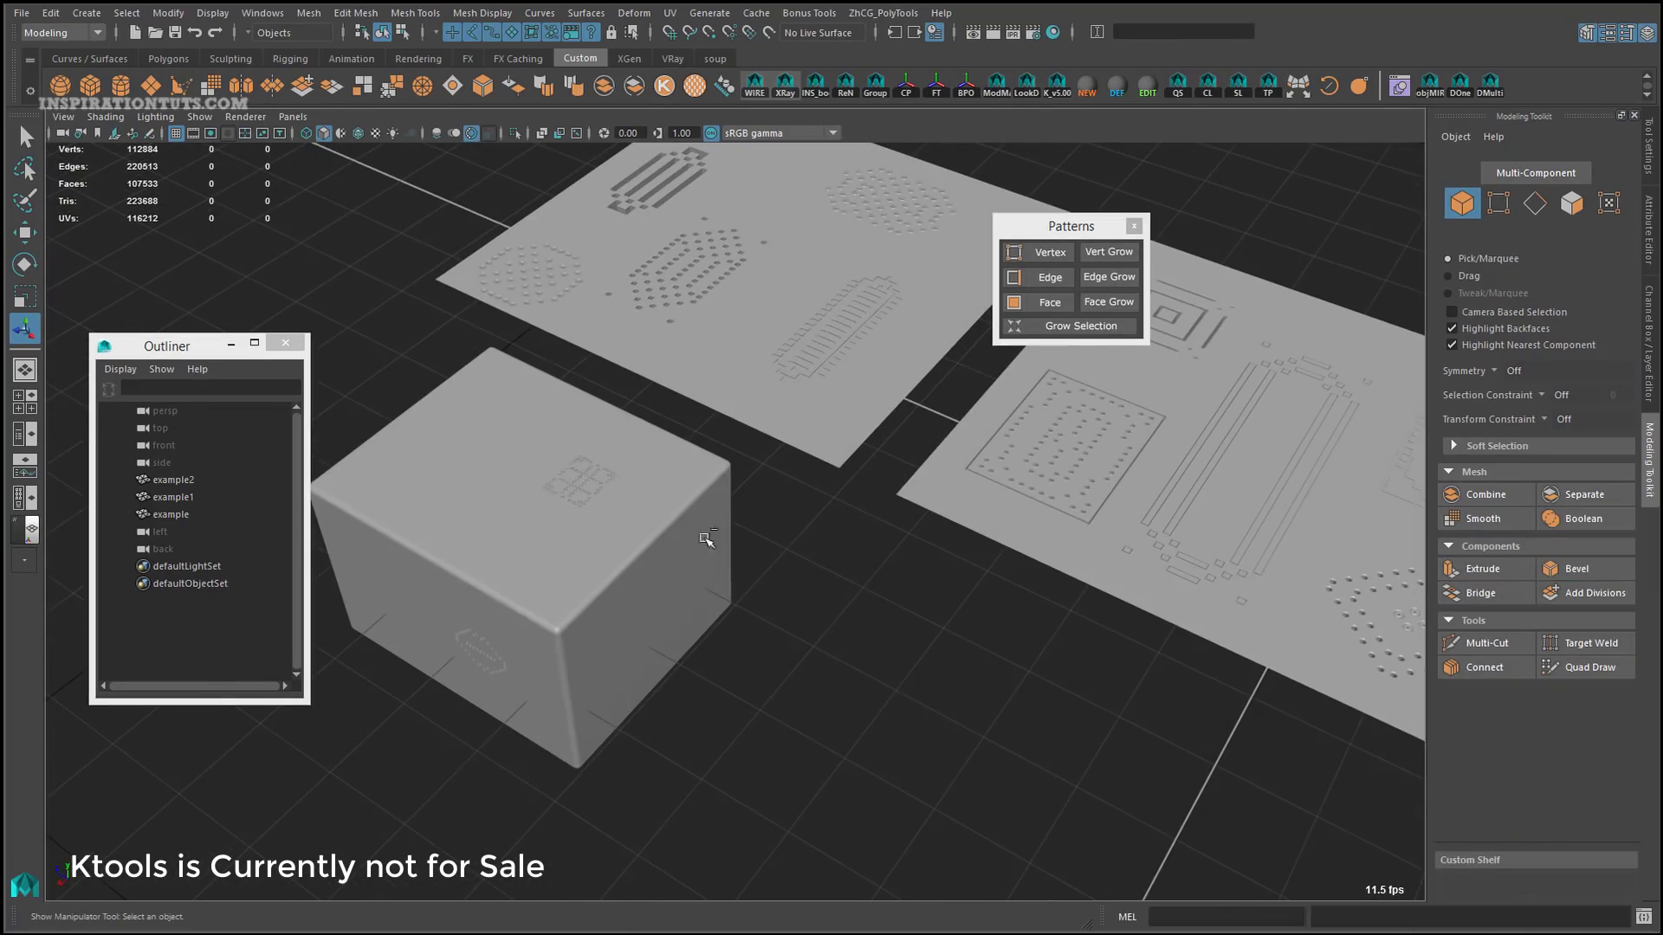
scroll(854, 538, down, 3)
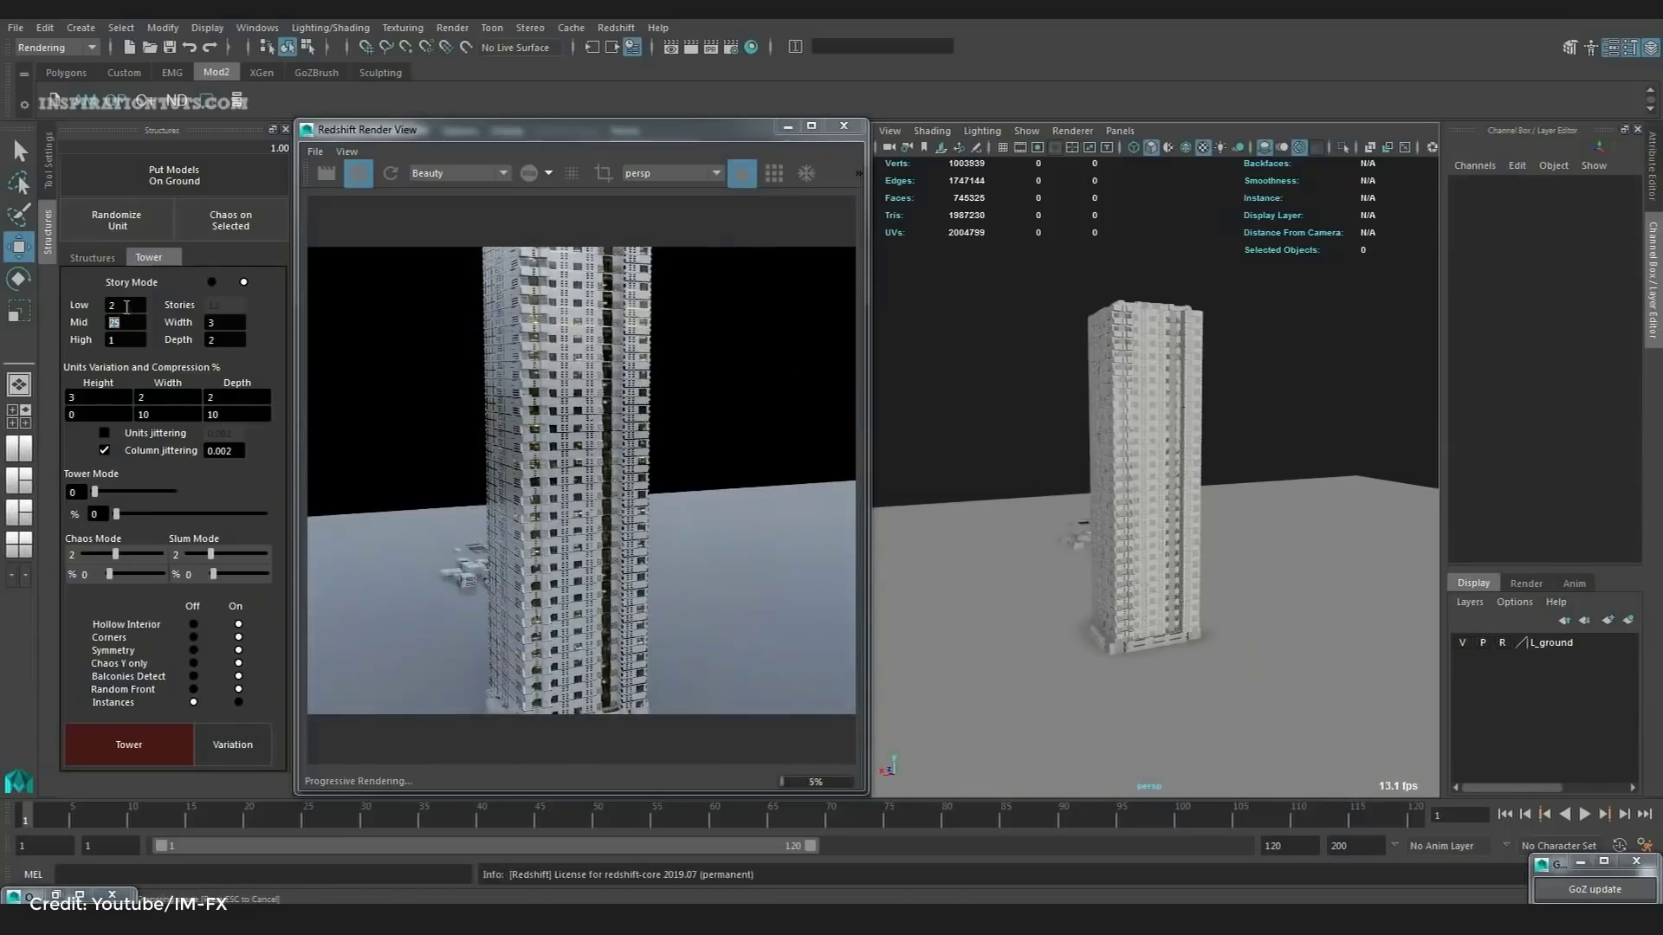
Generate a new tower building variation, then randomise the selected module with Chaos on Selected
key(Tab)
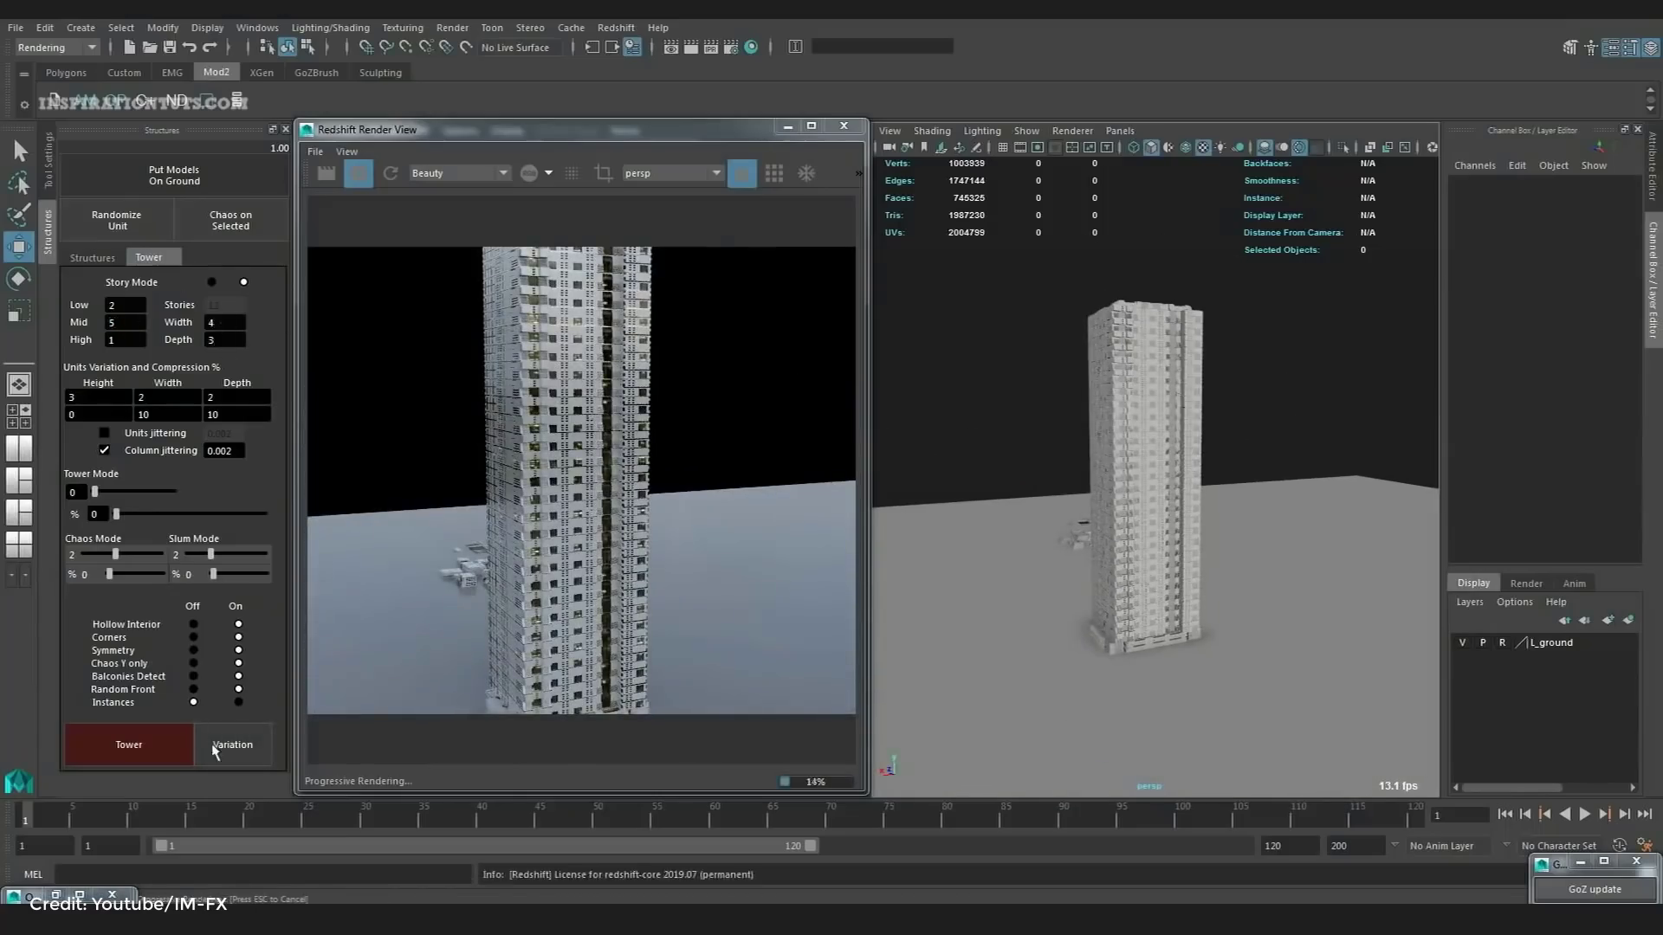
click(217, 750)
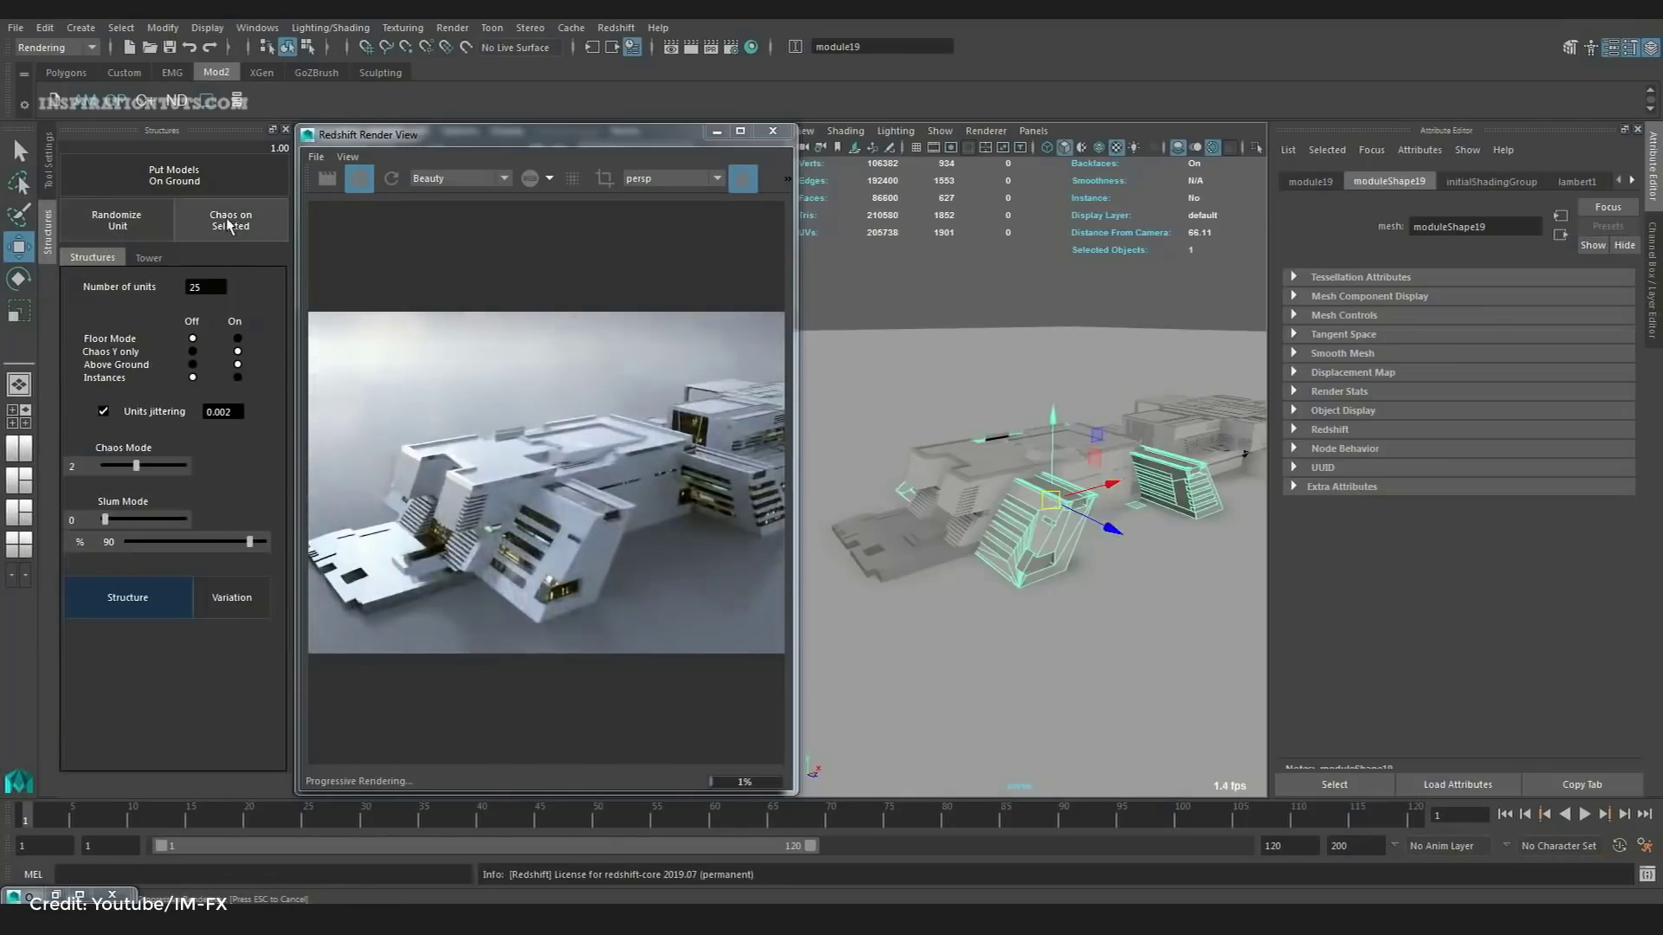
click(227, 227)
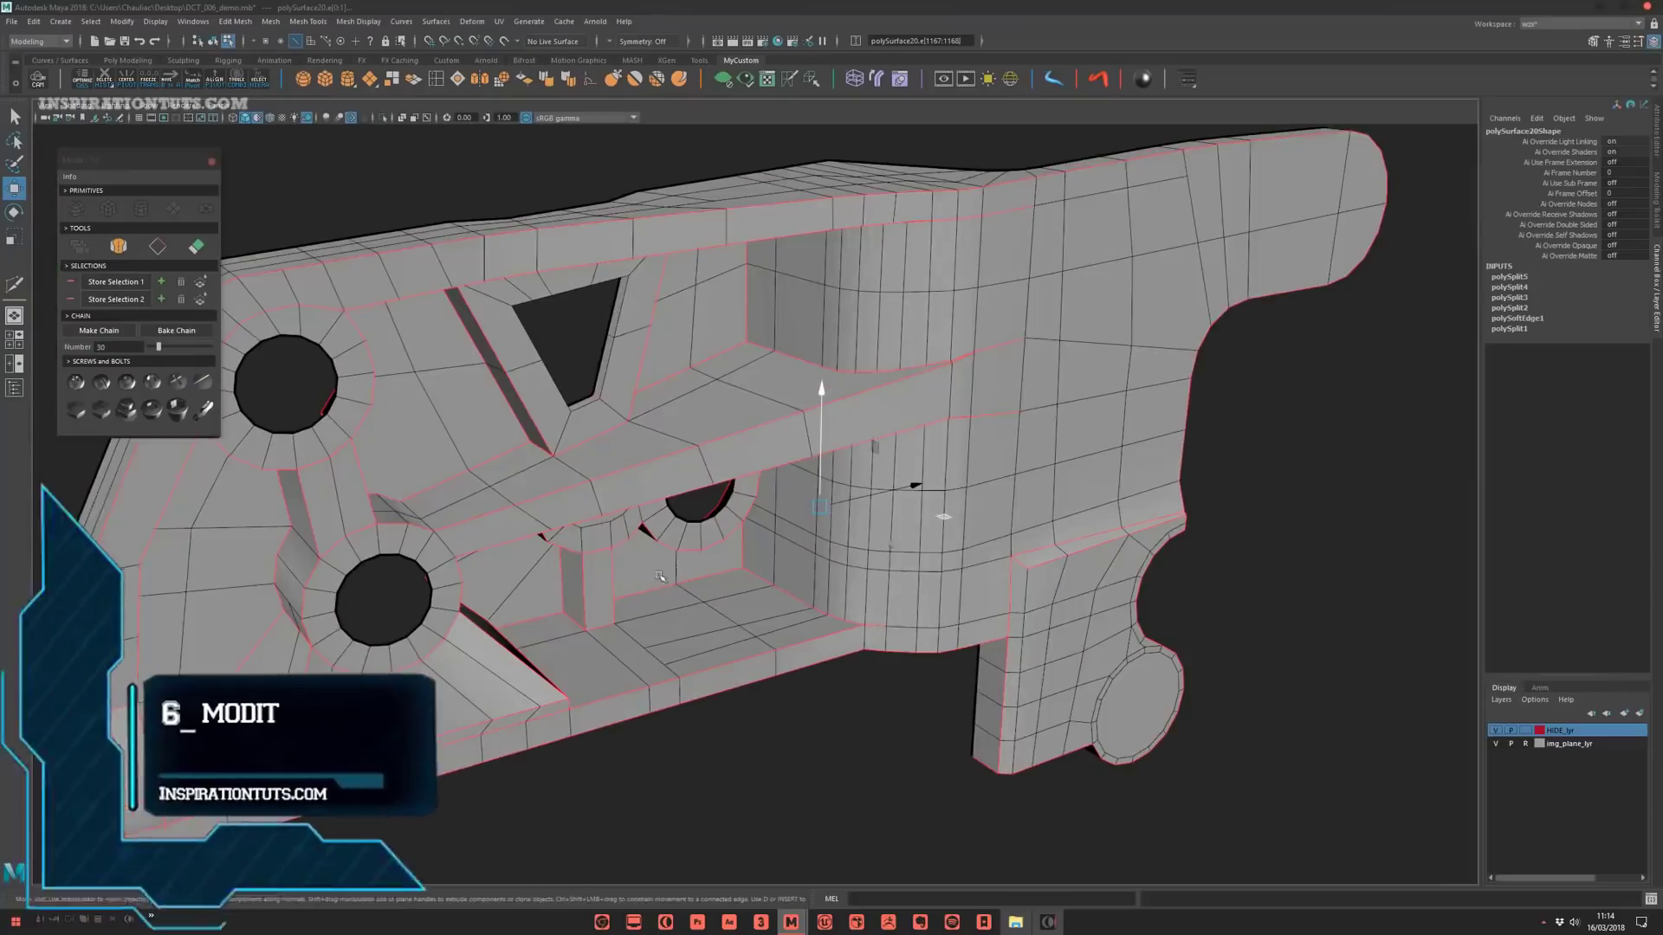
Place a Modit screw preset on the chosen face of the device housing
scroll(594, 424, up, 5)
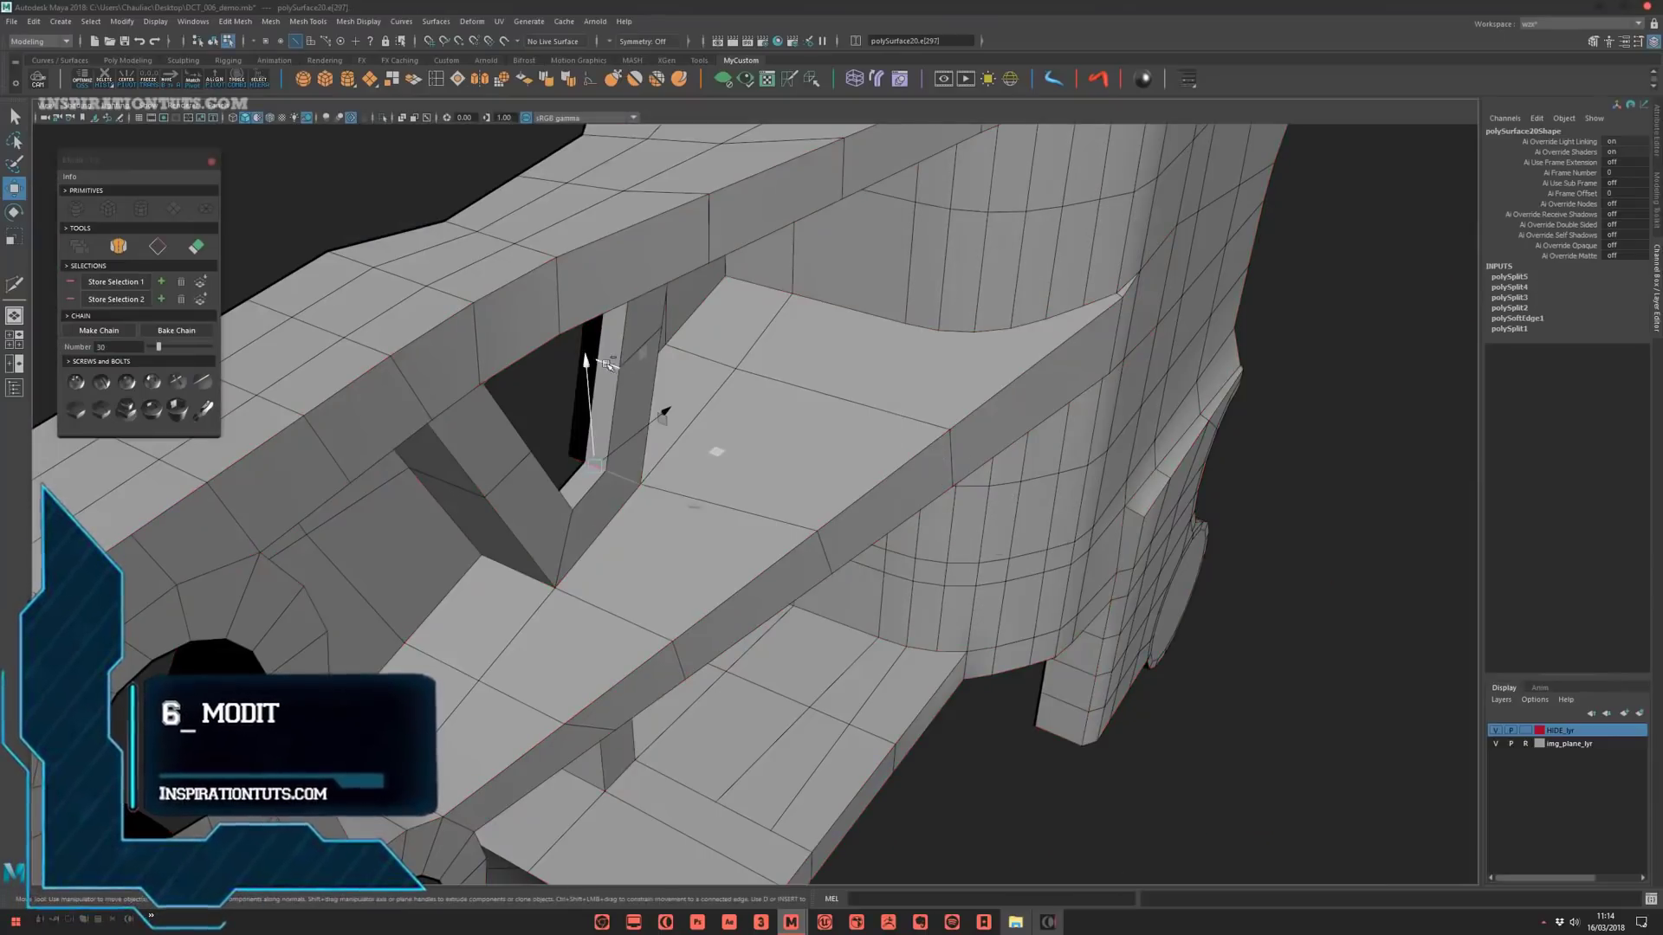
alt+drag(632, 417, 605, 247)
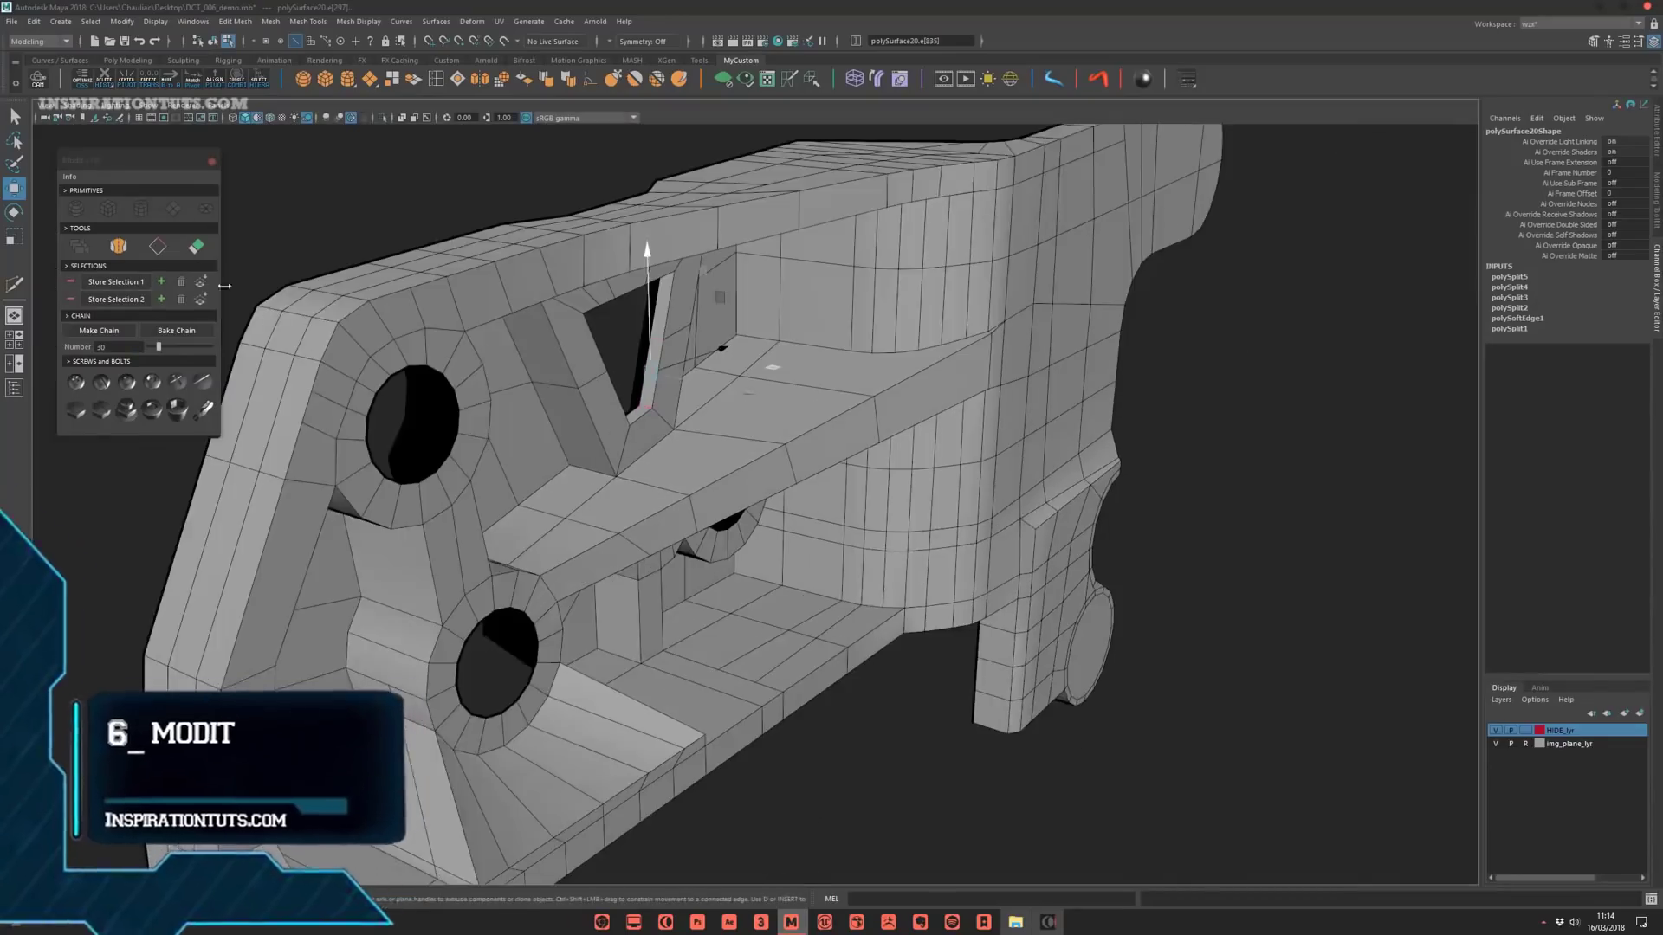
alt+drag(661, 248, 442, 660)
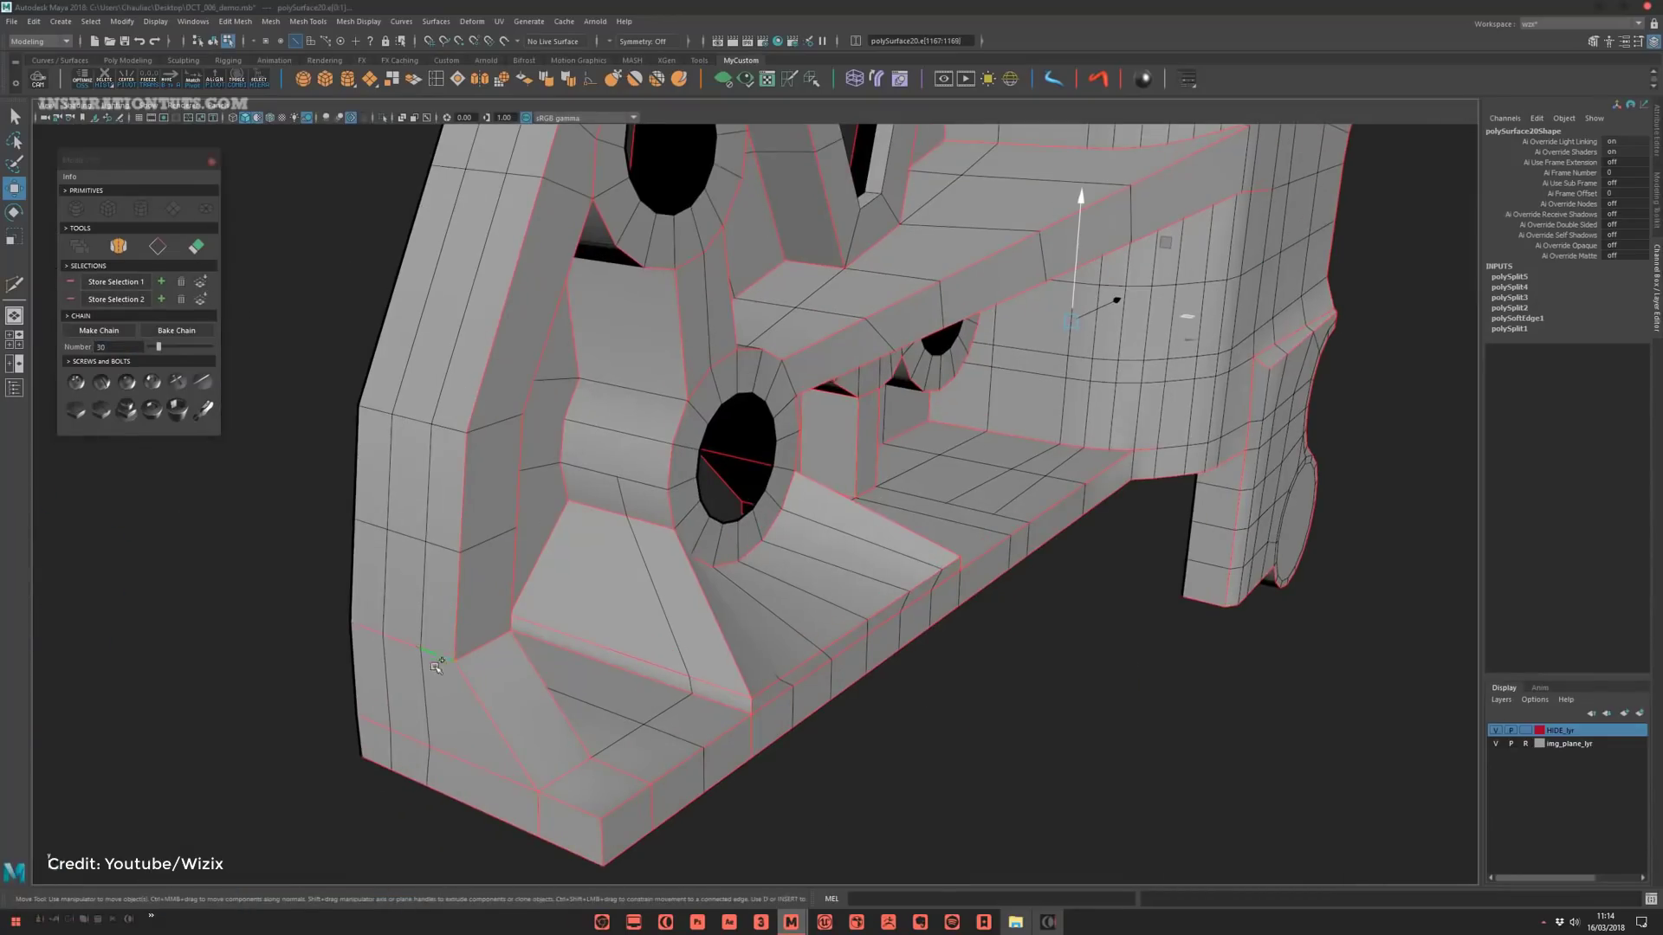
scroll(456, 666, down, 5)
key(F8)
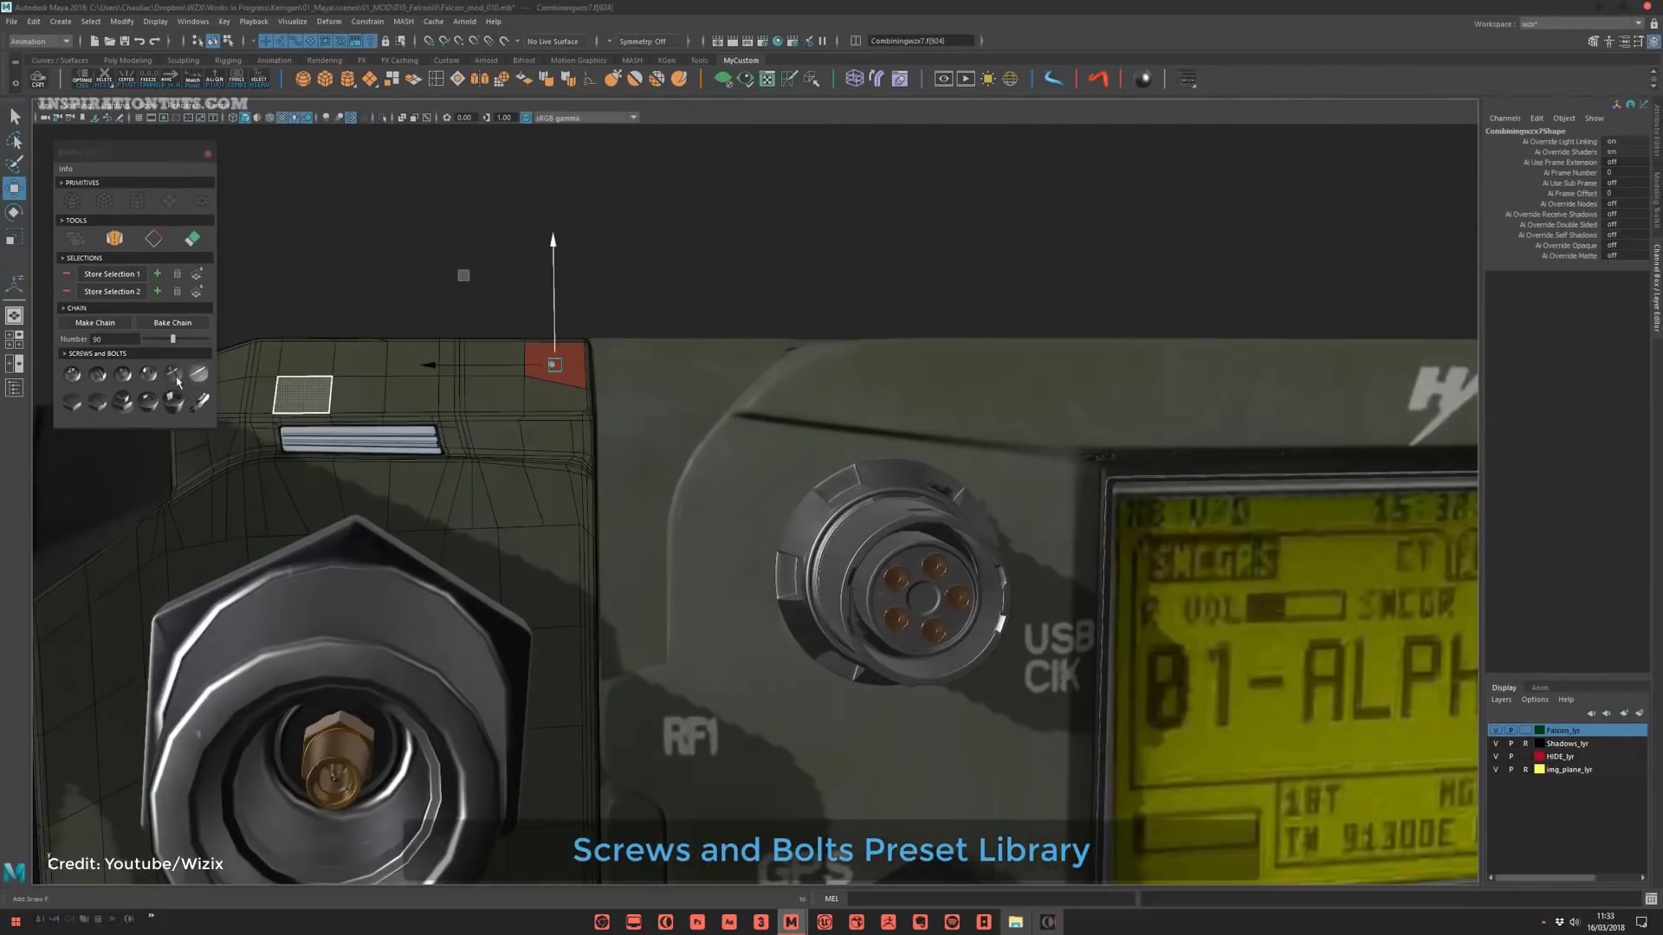
click(173, 375)
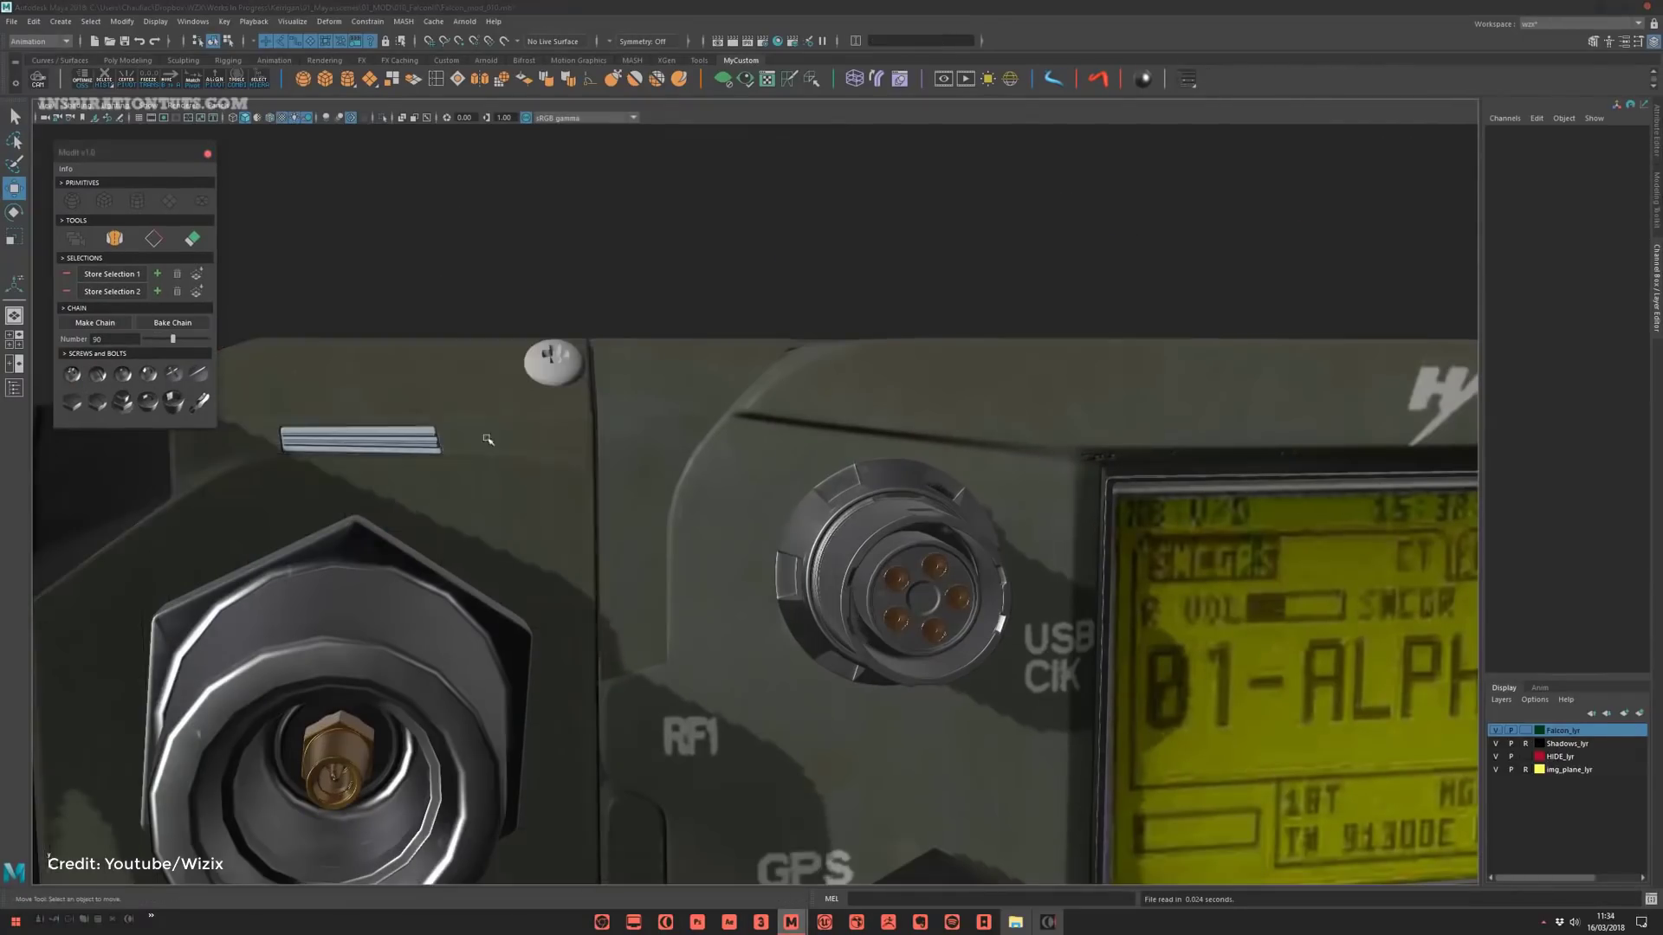
alt+drag(607, 476, 500, 475)
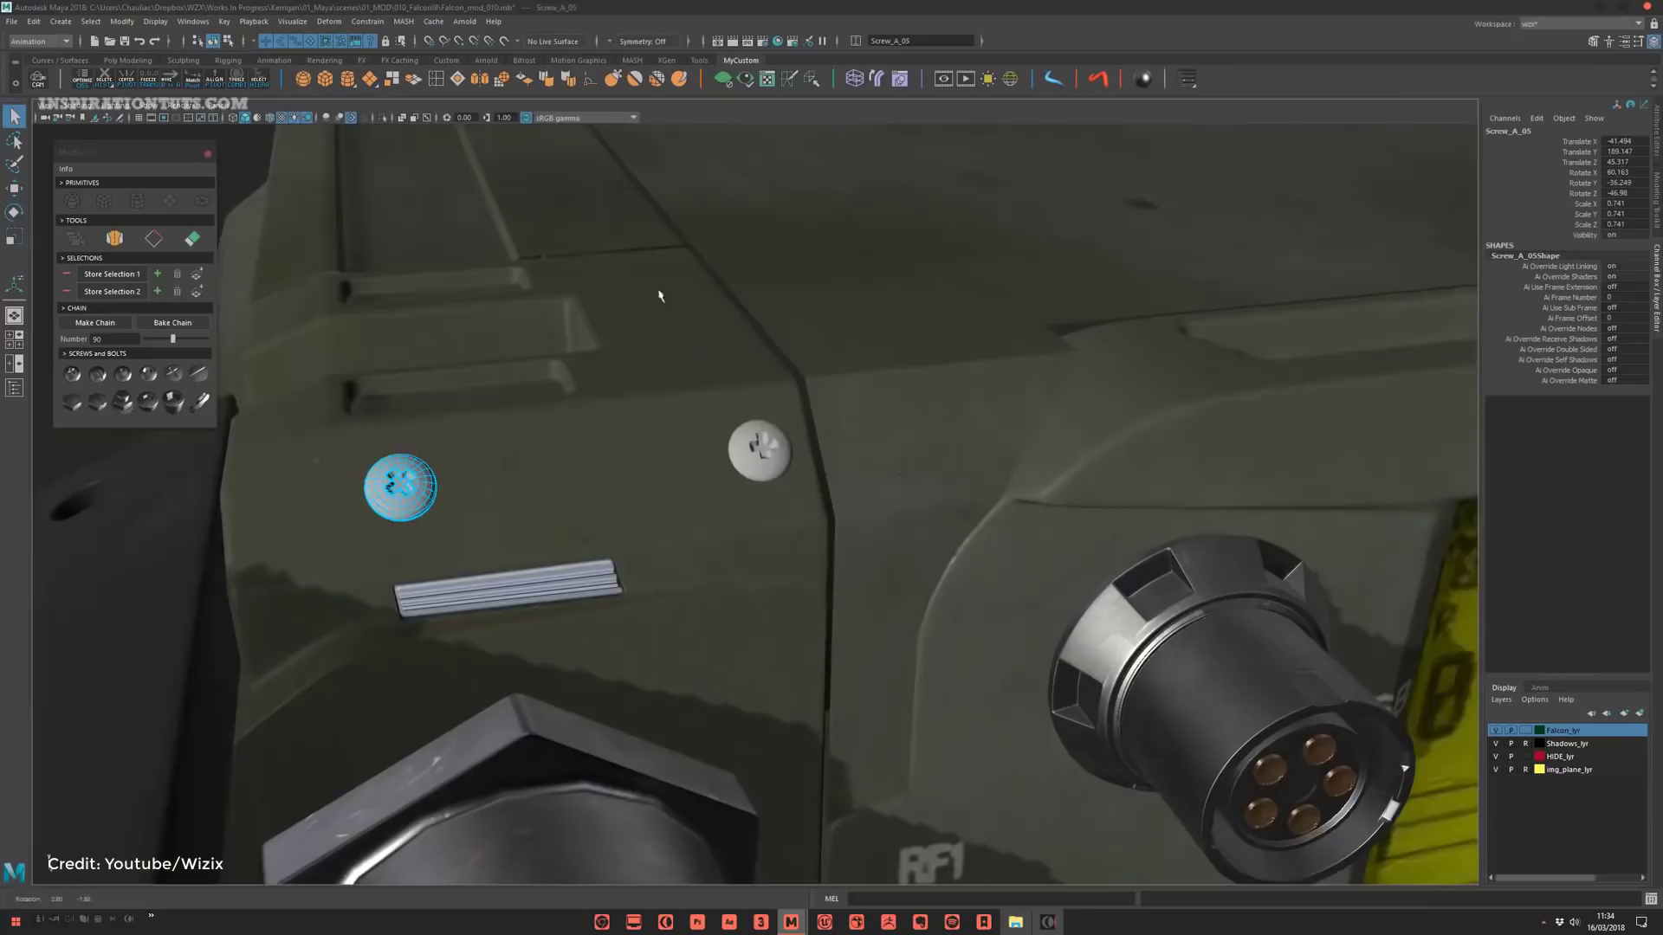
Select and scale all of the screw's UVs
key(ctrl+u)
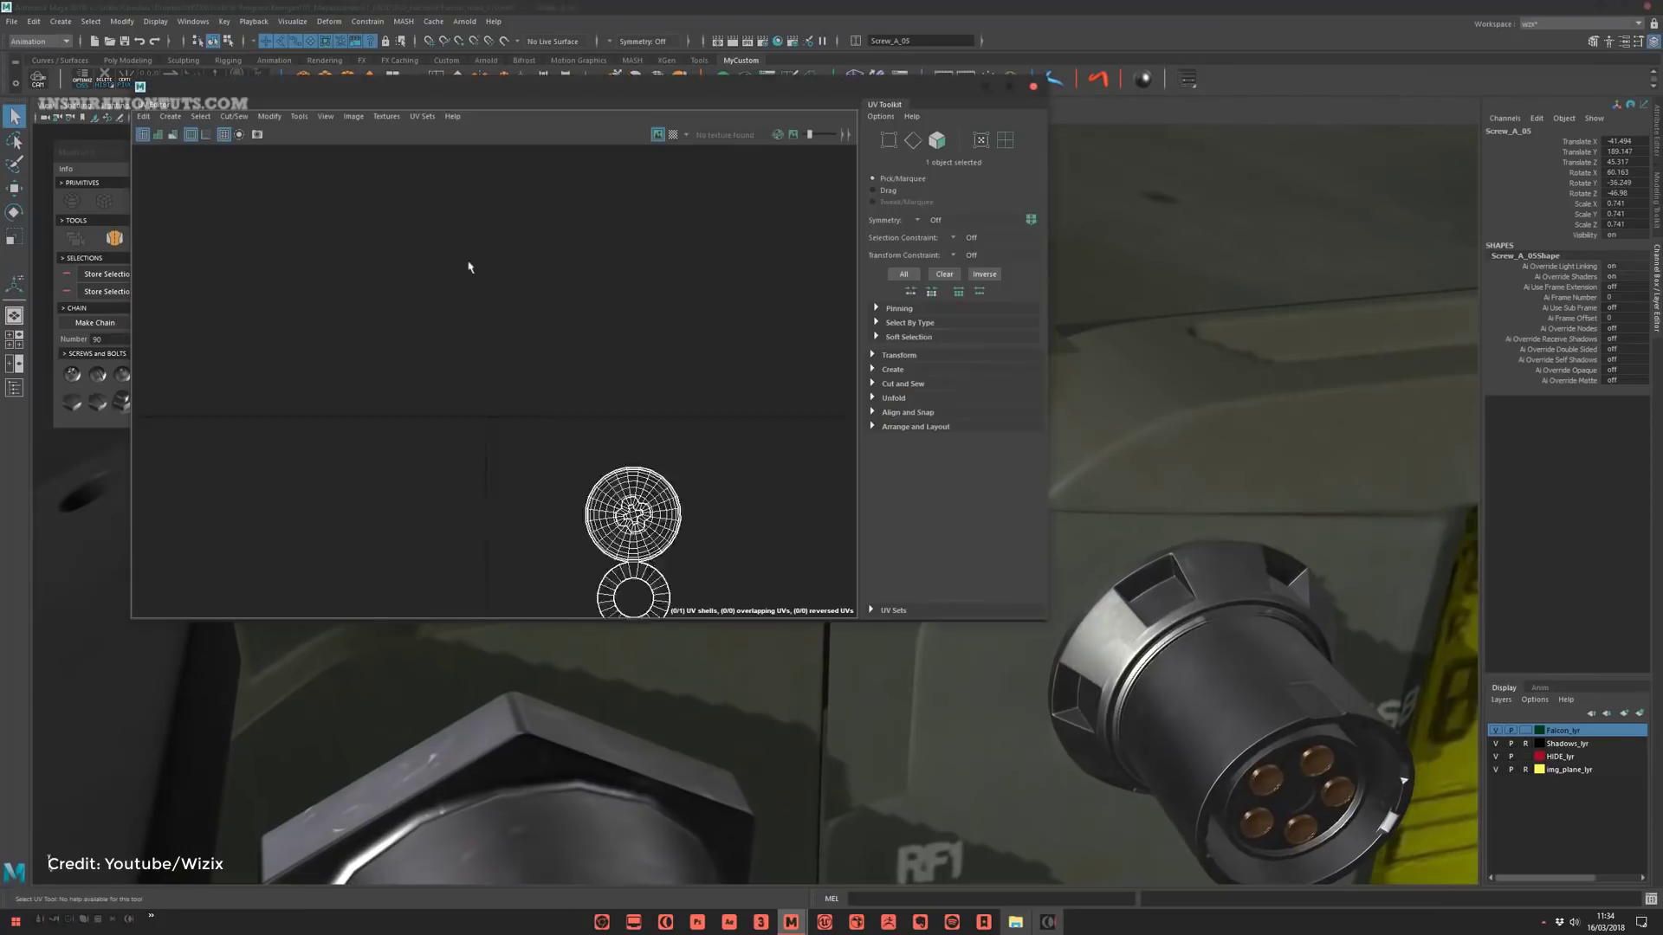
scroll(559, 355, down, 5)
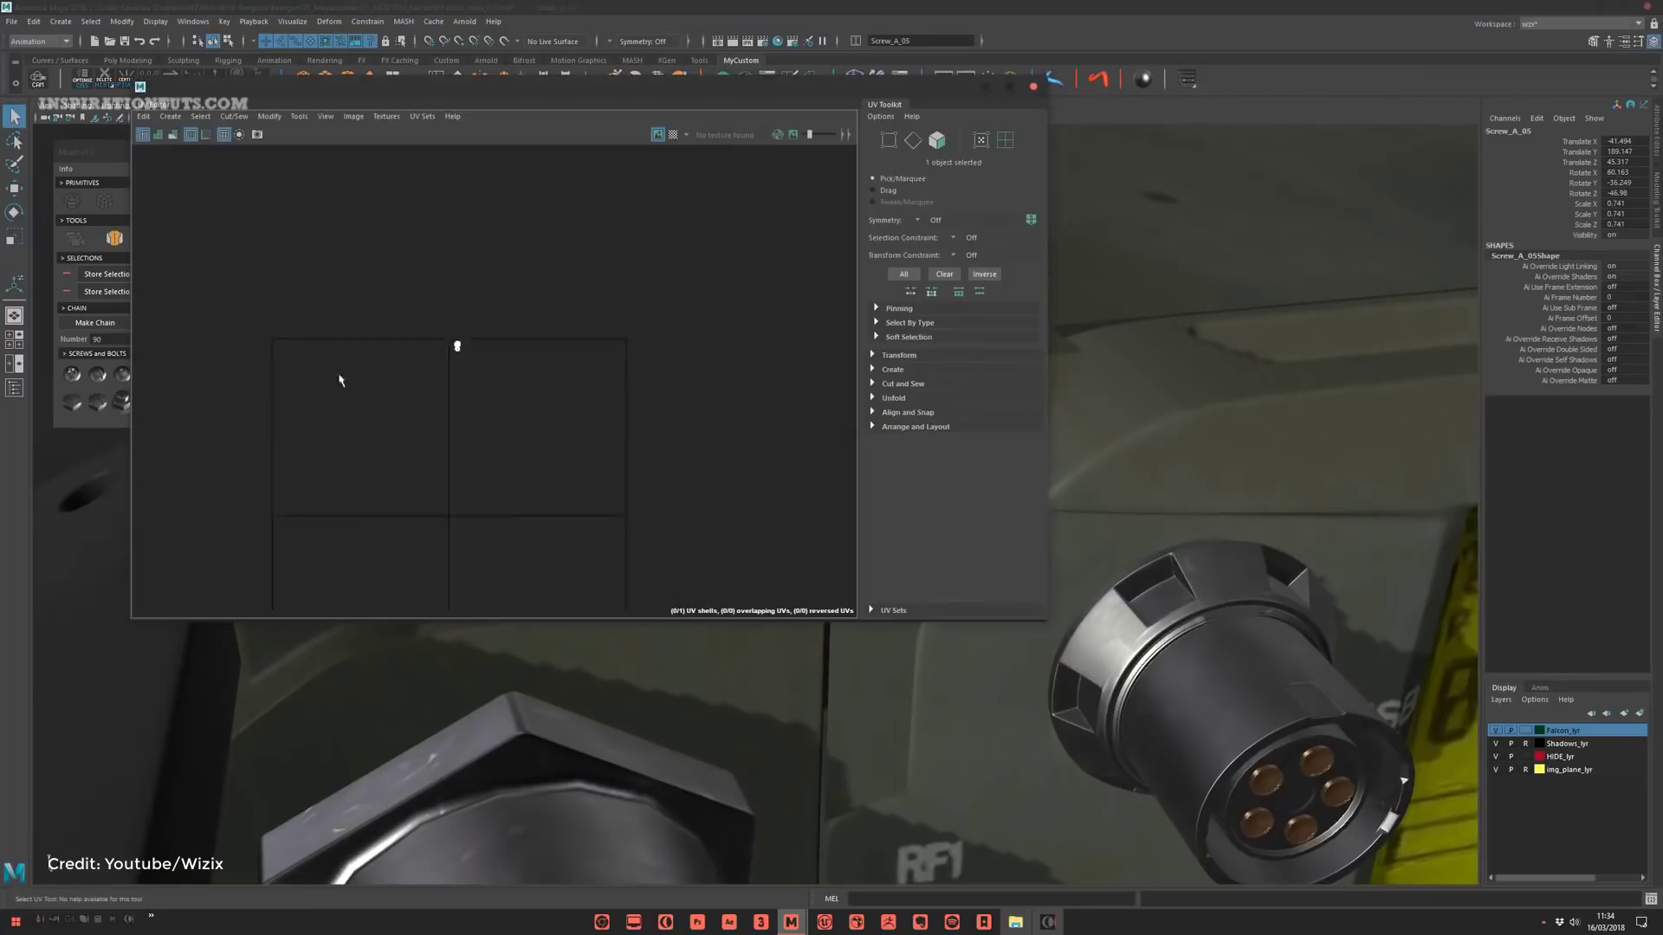
scroll(562, 421, up, 3)
right_drag(474, 343, 624, 298)
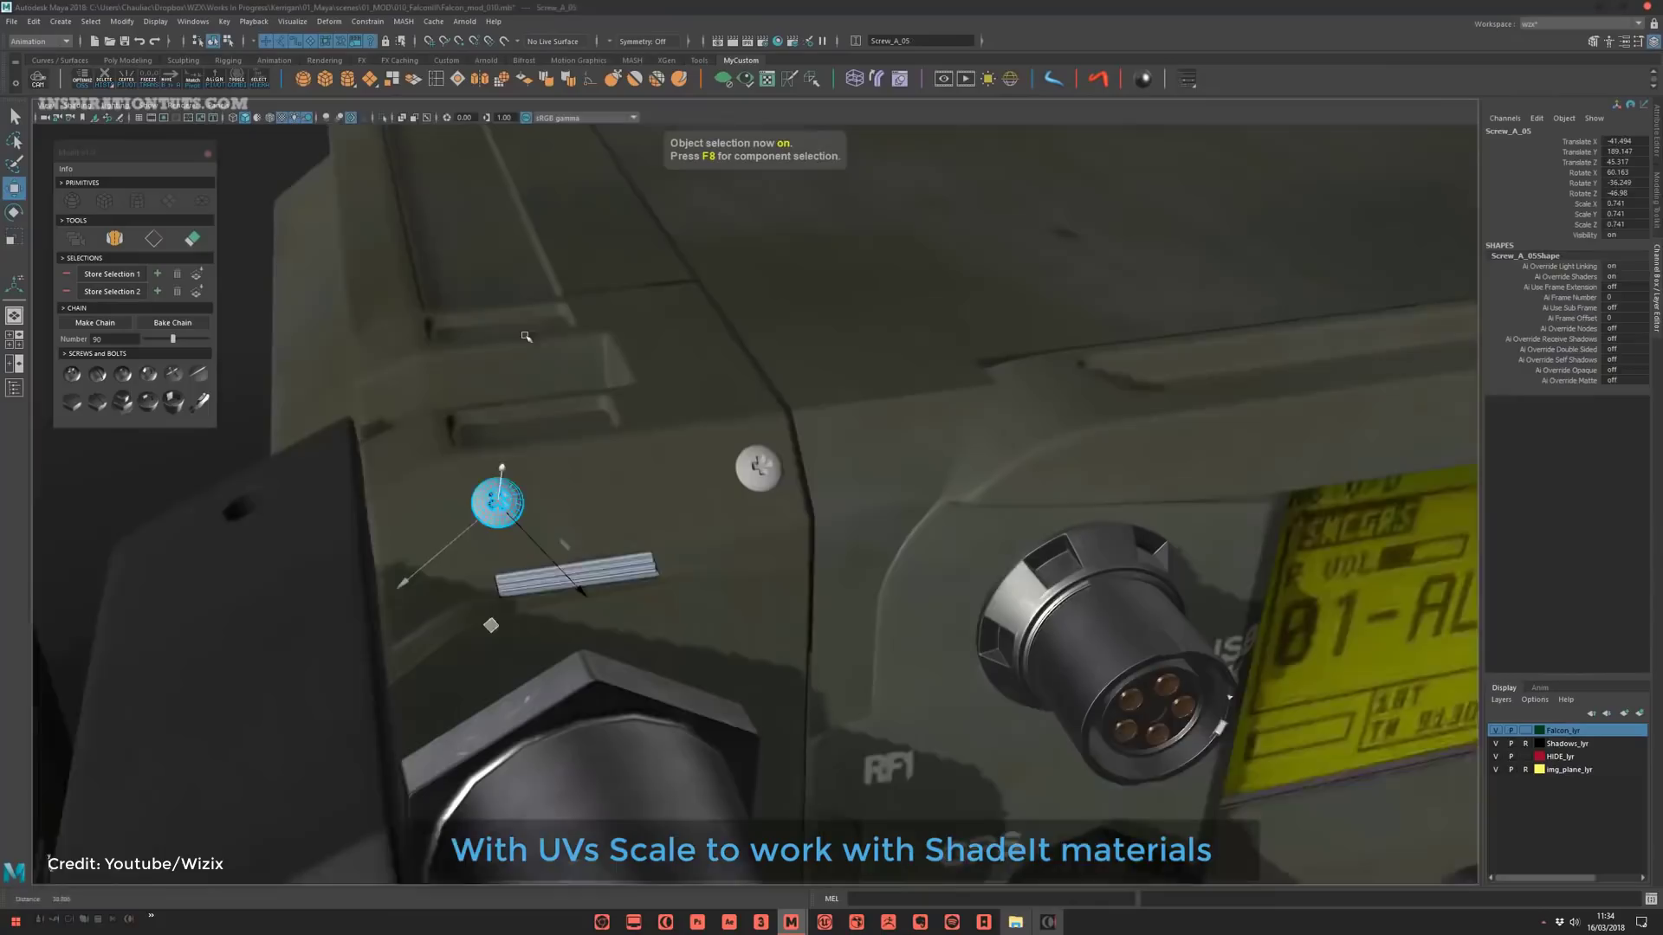
key(F8)
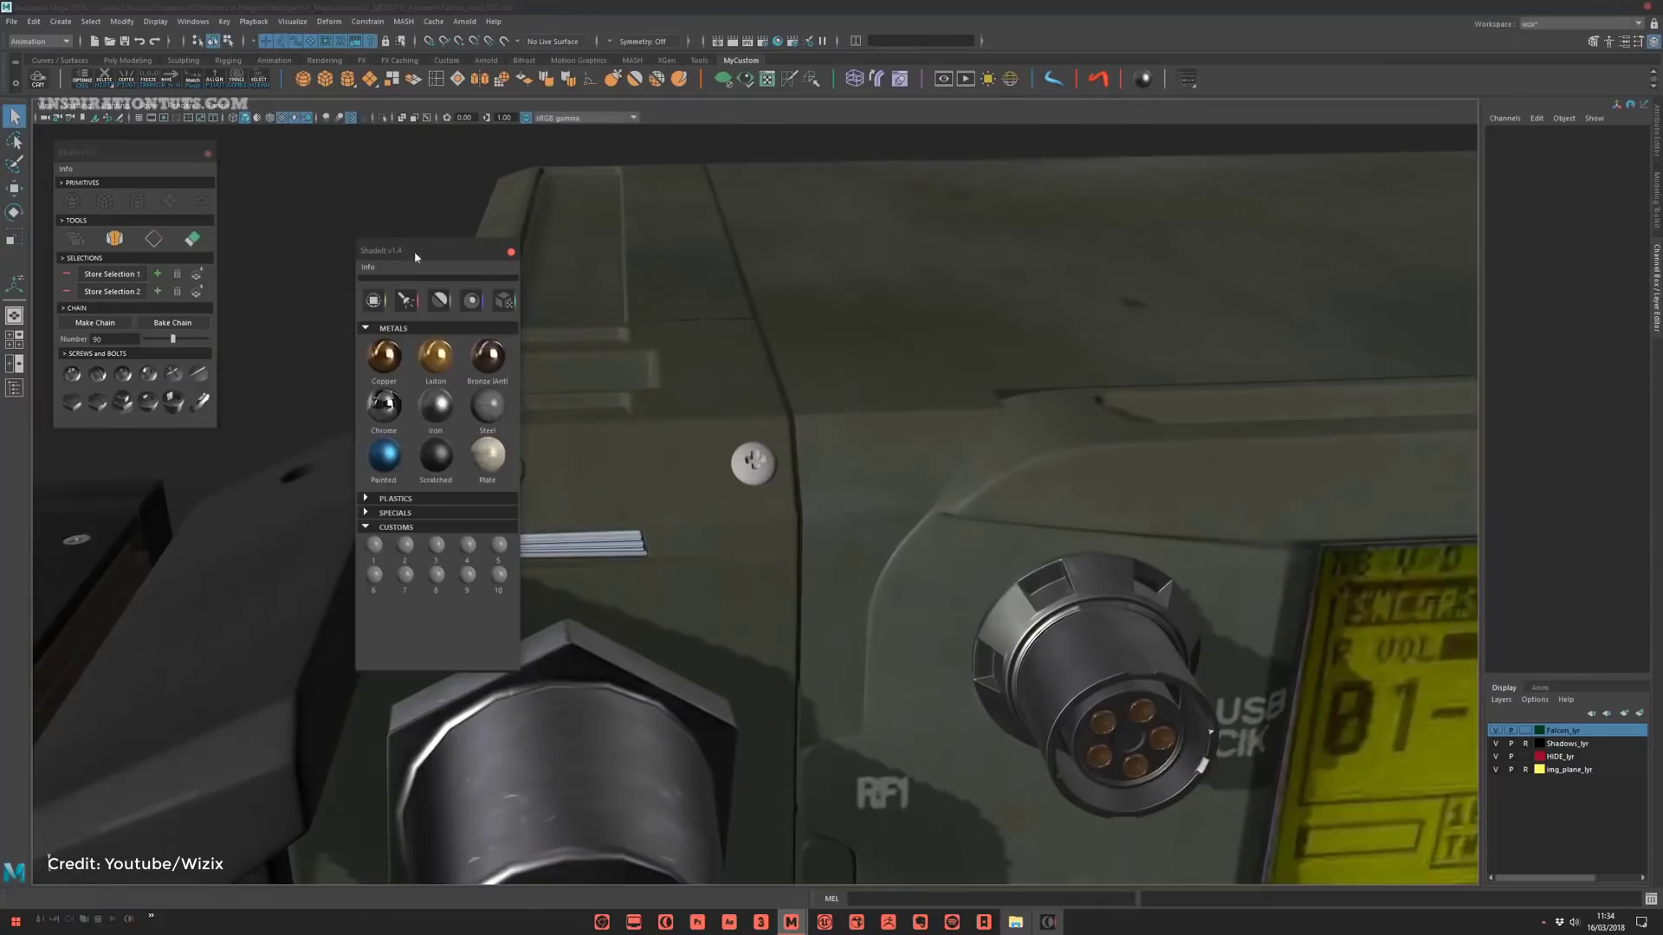
drag(407, 245, 953, 245)
Add a screw at the right connector and run a reduced-link chain along the curve
click(463, 463)
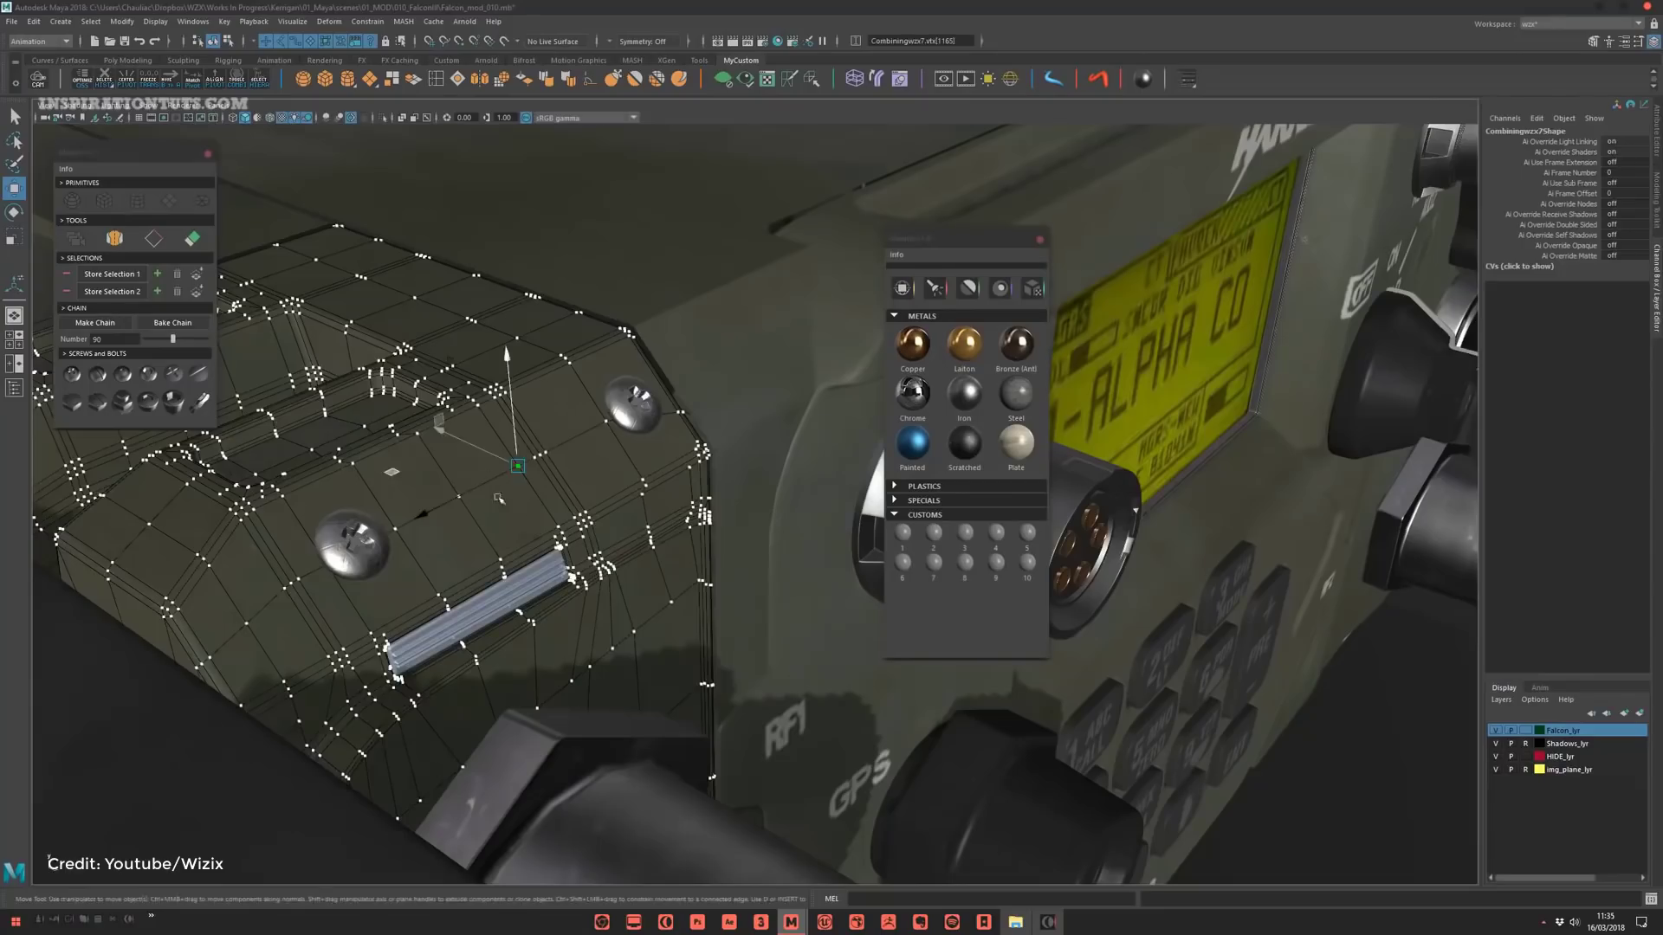
alt+drag(499, 499, 616, 473)
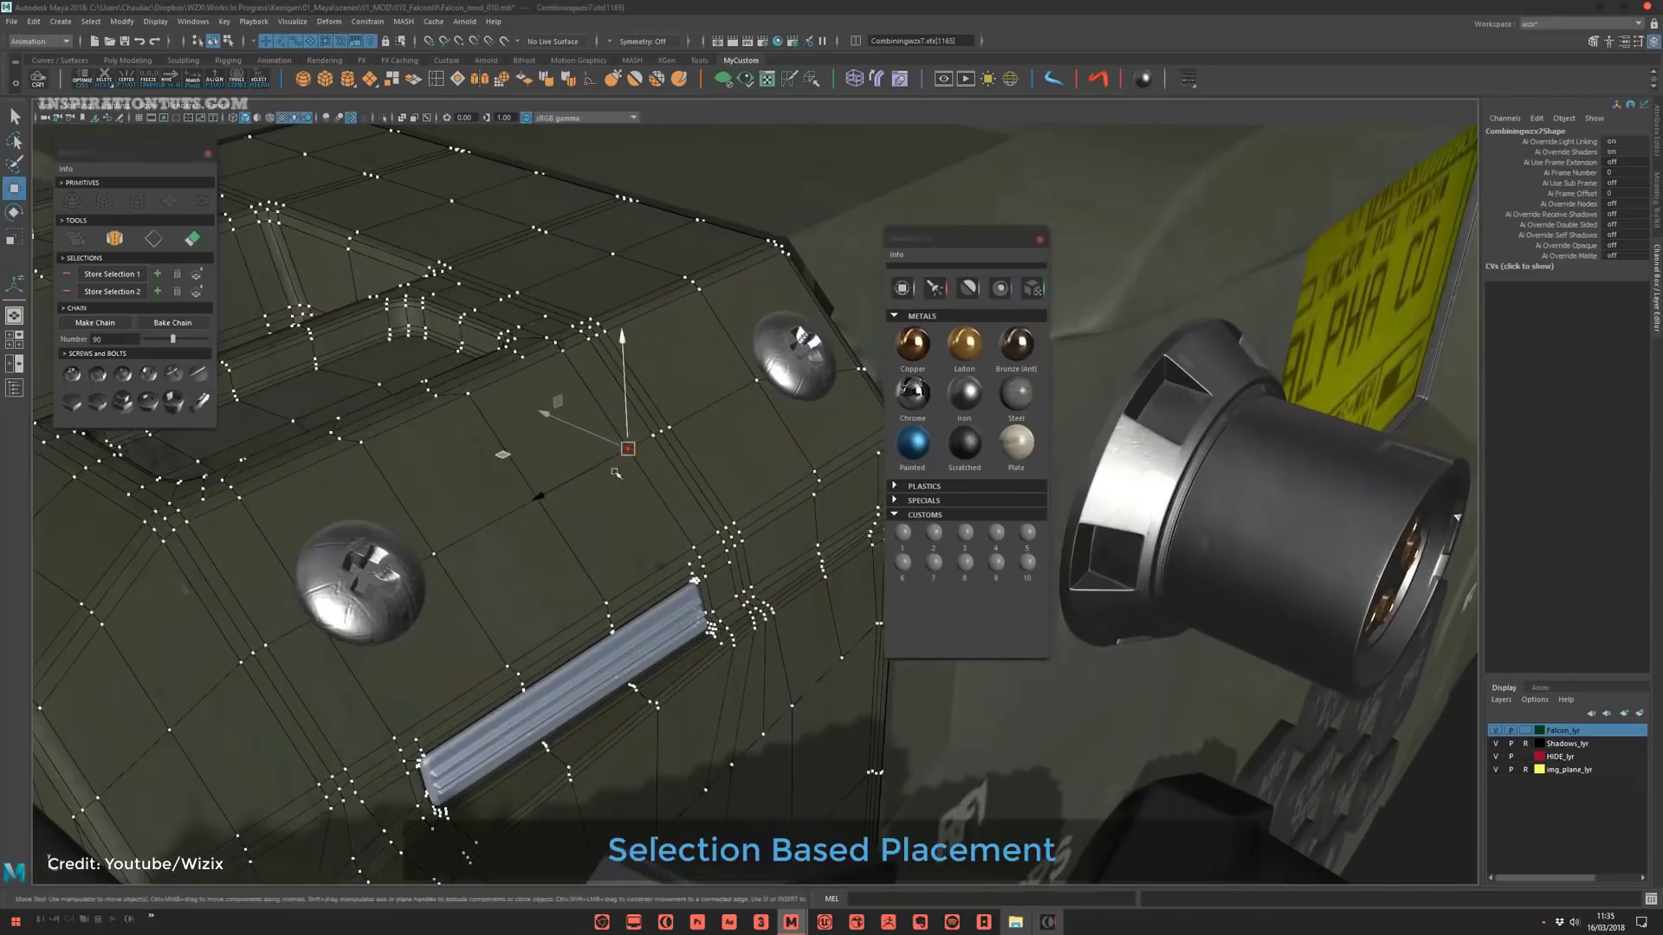
click(167, 401)
alt+drag(597, 398, 668, 449)
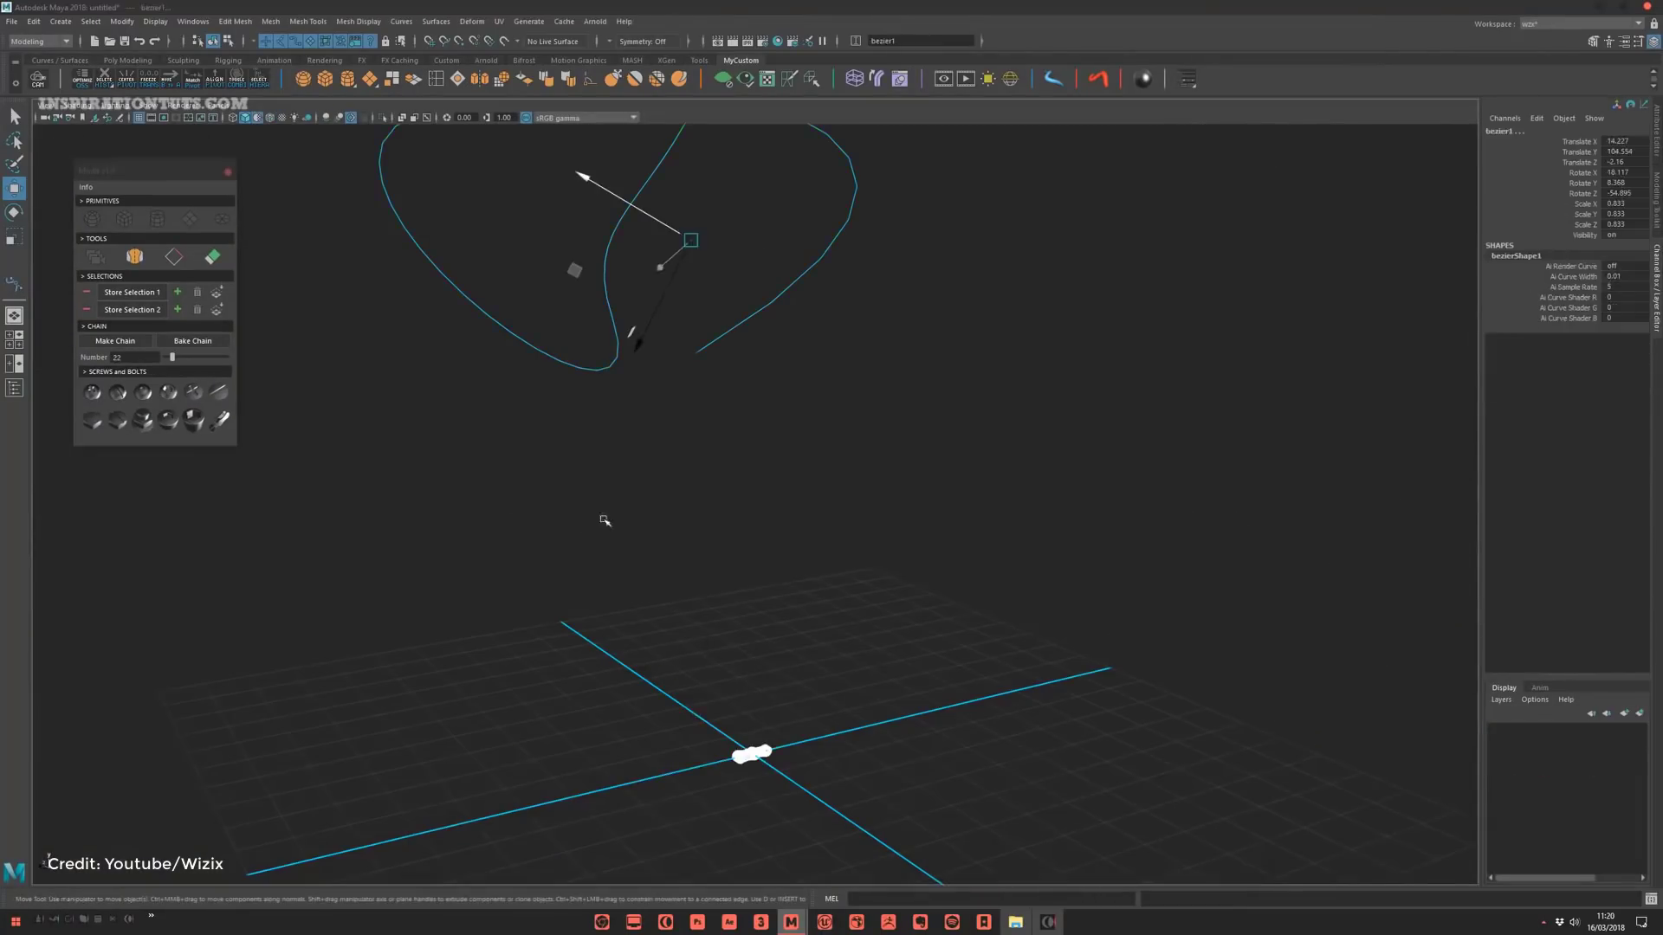
click(100, 344)
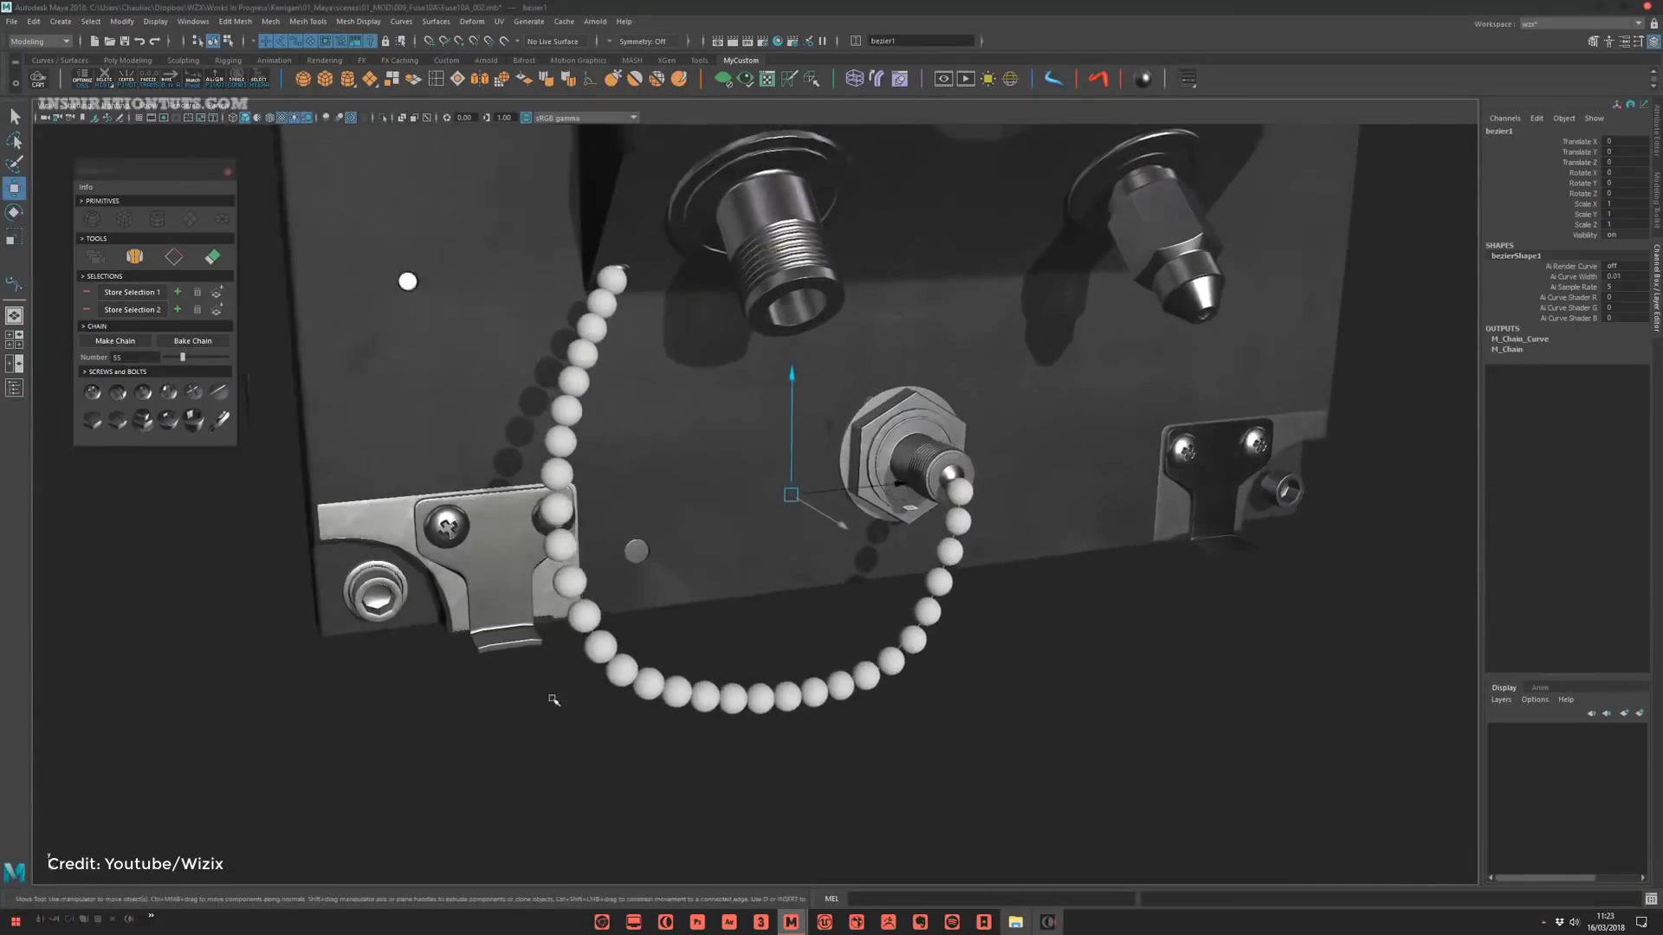
drag(183, 357, 175, 358)
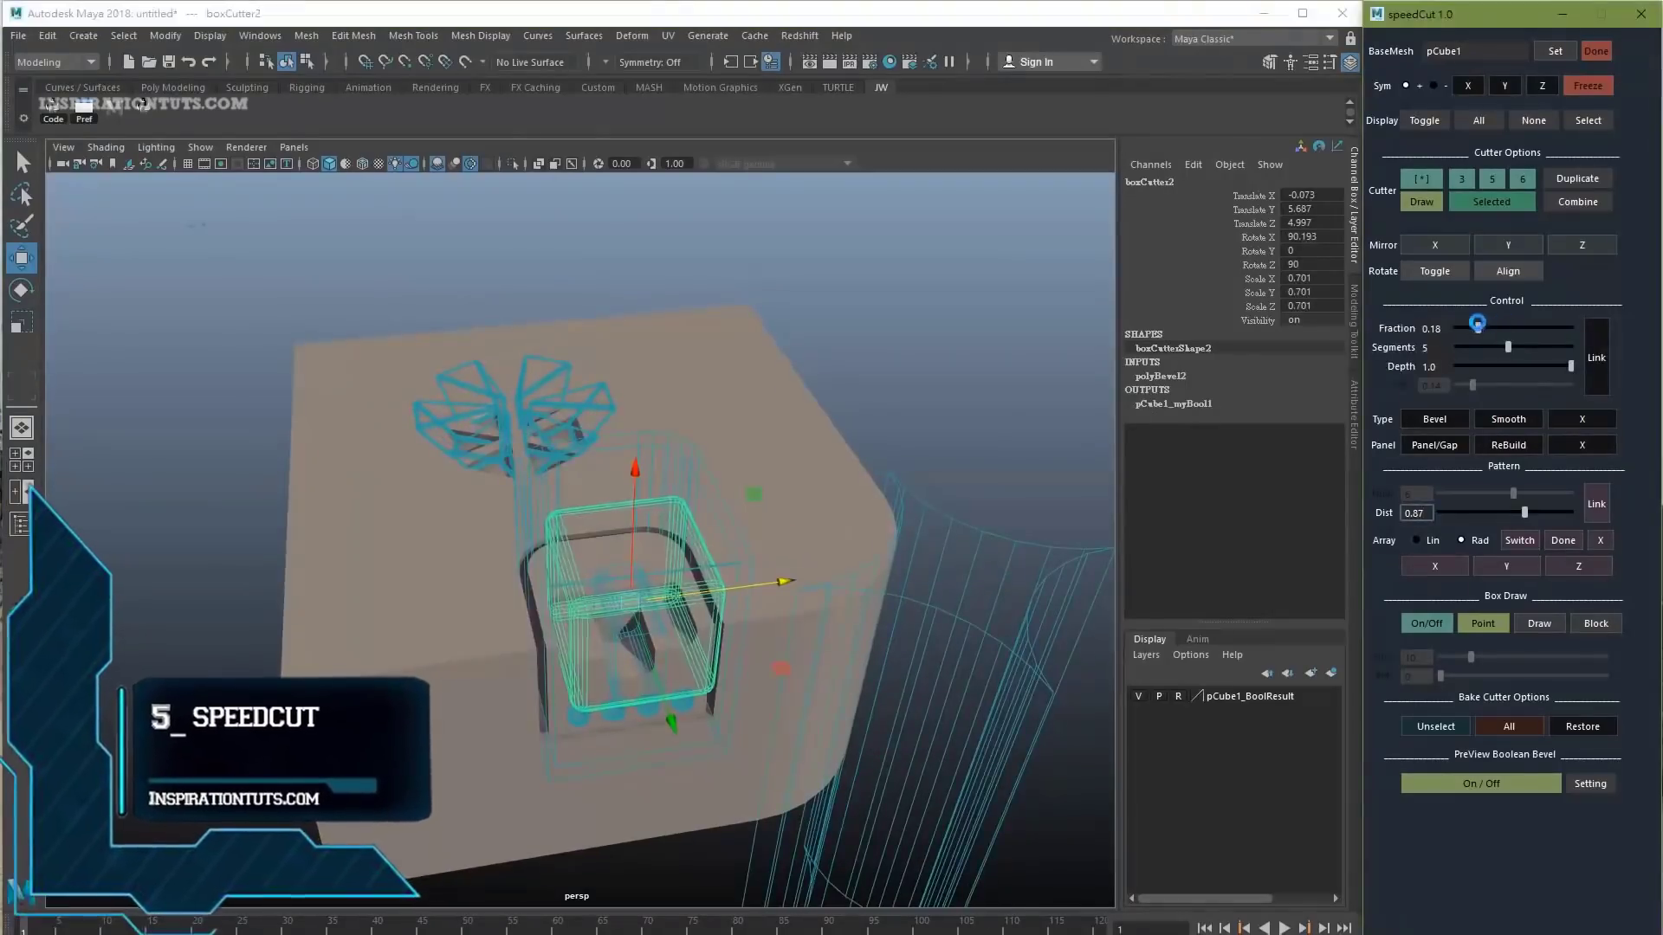
Set speedCut Fraction to 0.16, draw a three-point cutter outline, and slide it along X
drag(1478, 328, 1475, 328)
alt+drag(662, 567, 708, 589)
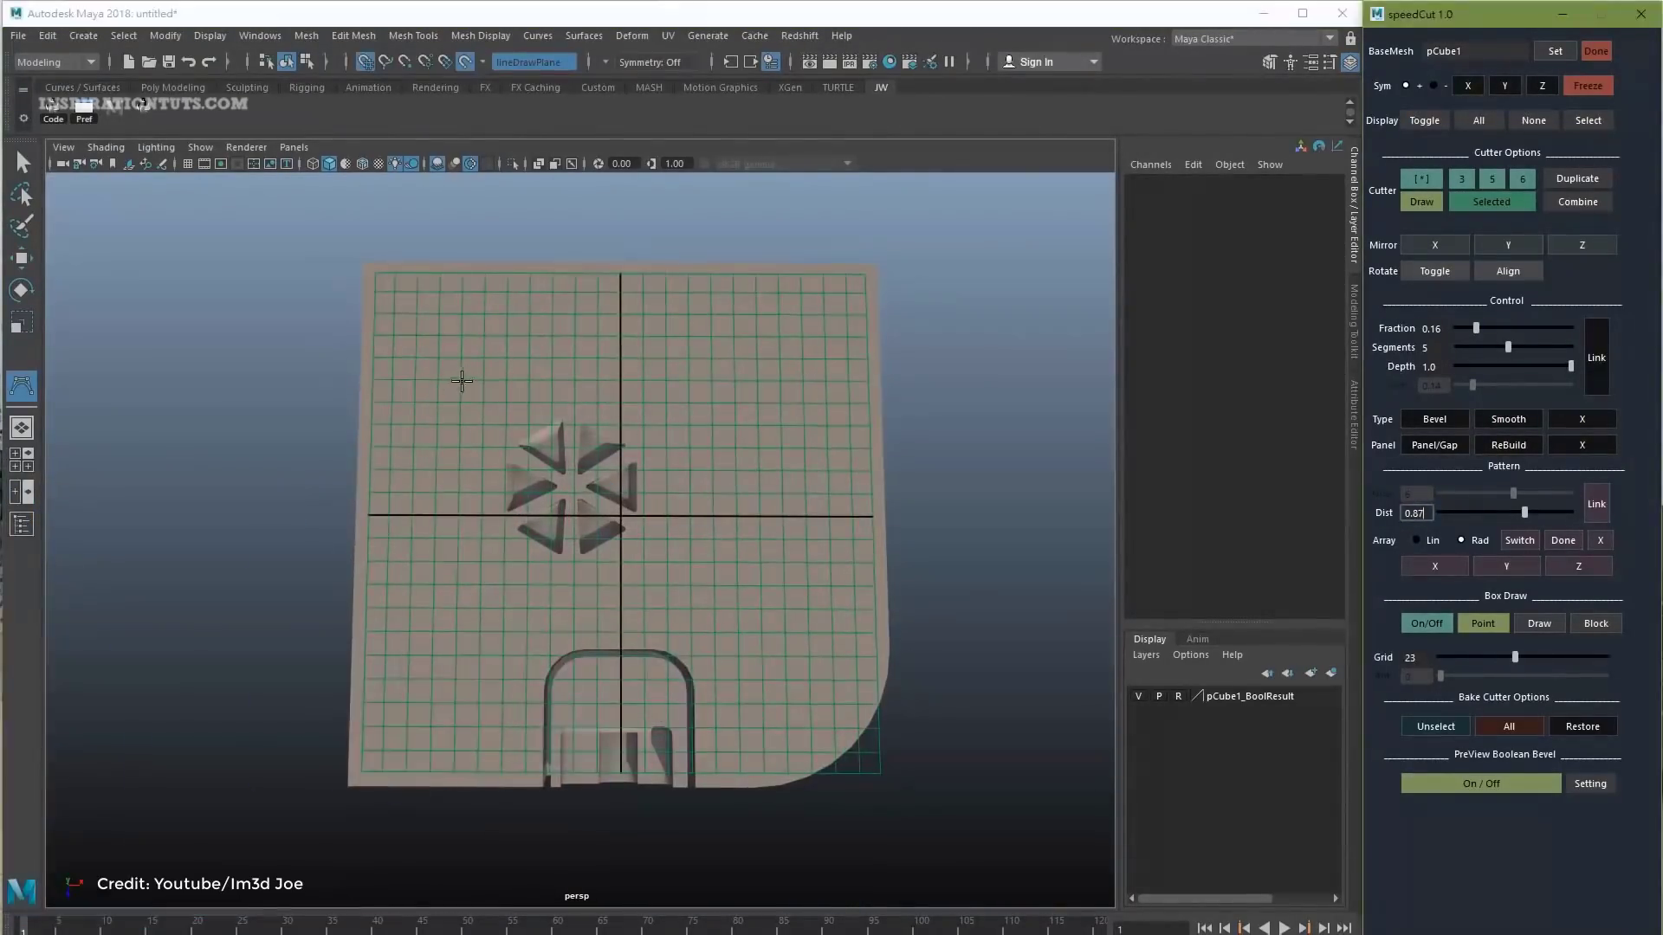
click(463, 367)
click(707, 366)
click(754, 426)
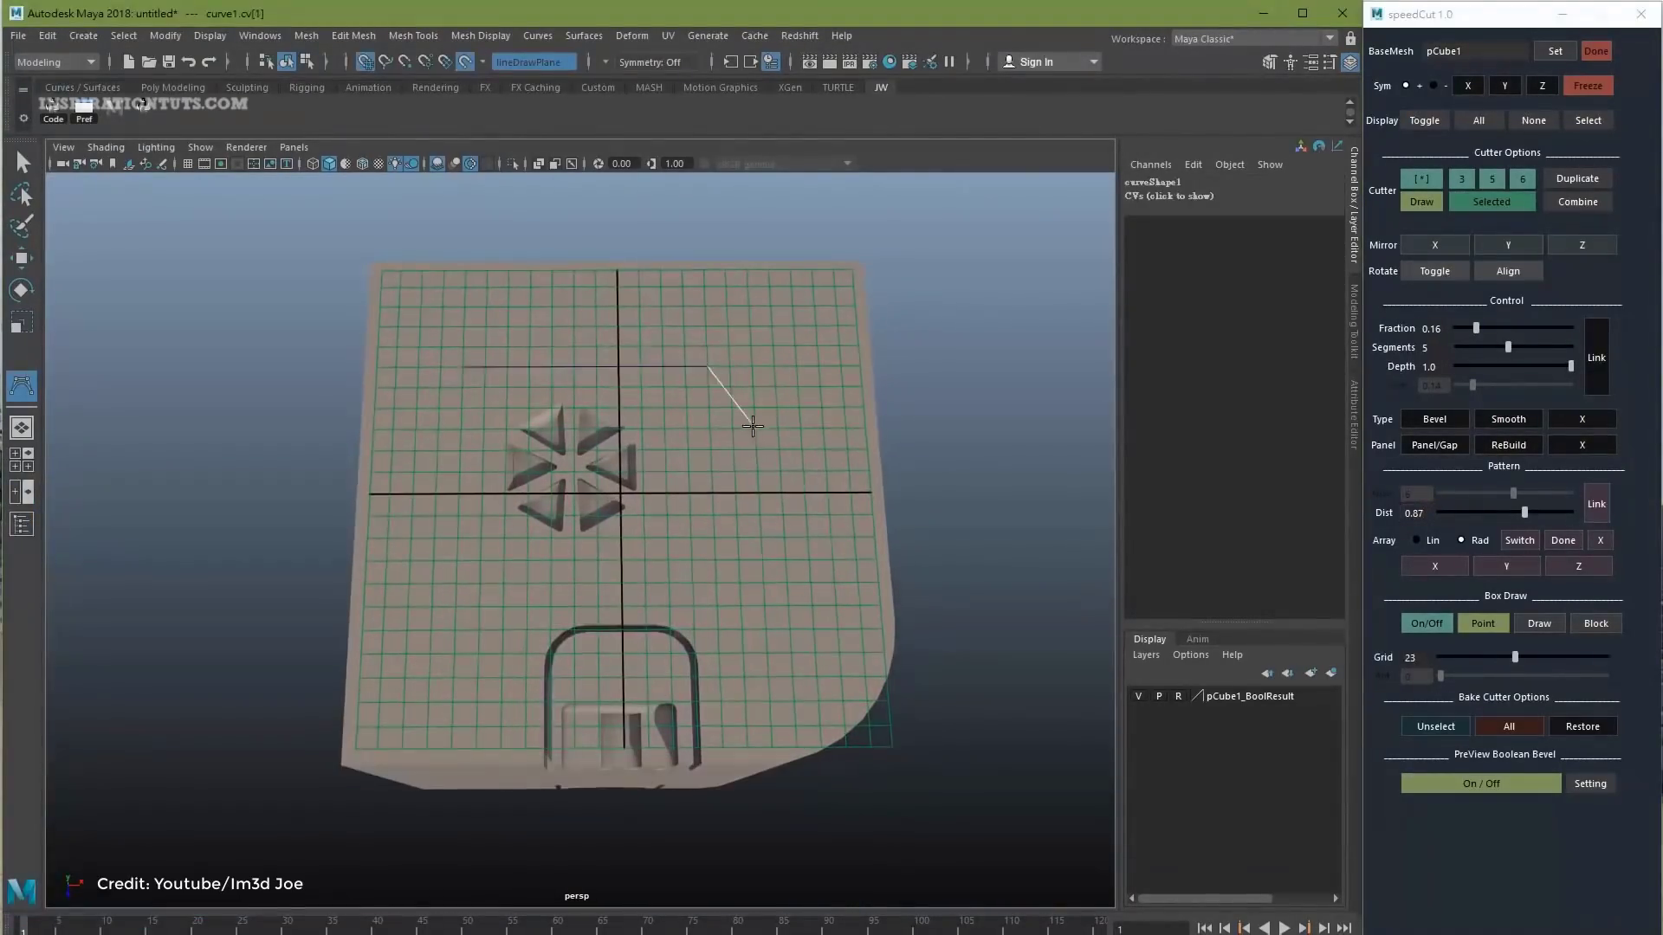
key(Return)
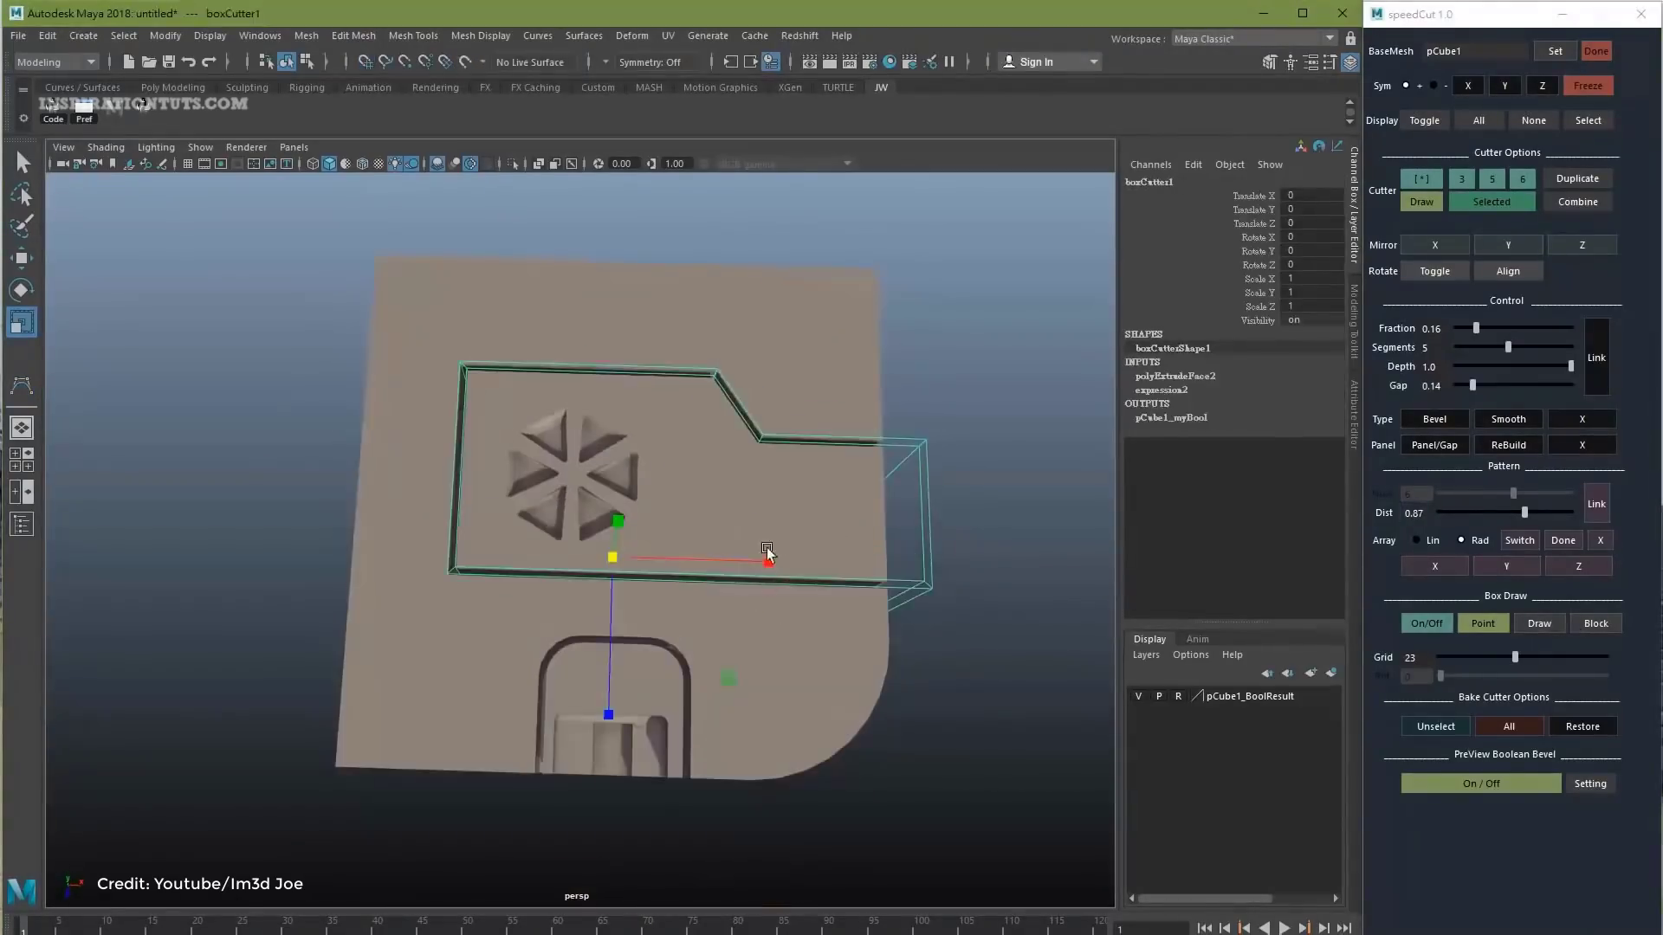
key(w)
middle_drag(963, 520, 932, 527)
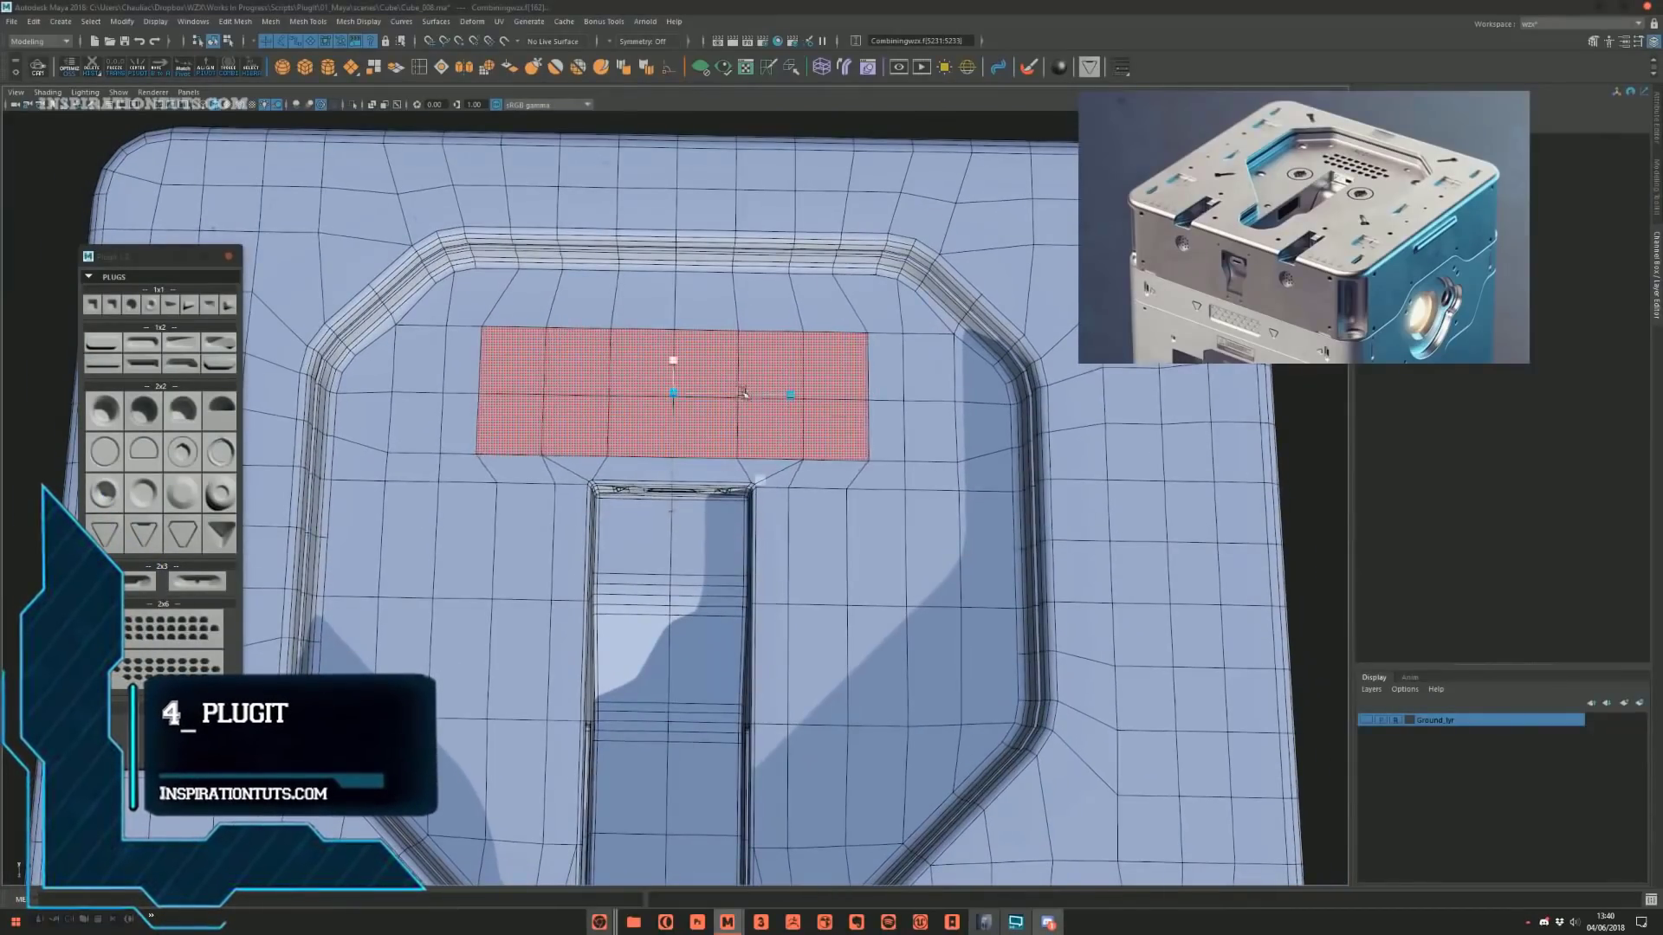
Insert the 2x6 dotted vent plug into the red faces and save the scene
scroll(738, 394, up, 1)
click(195, 630)
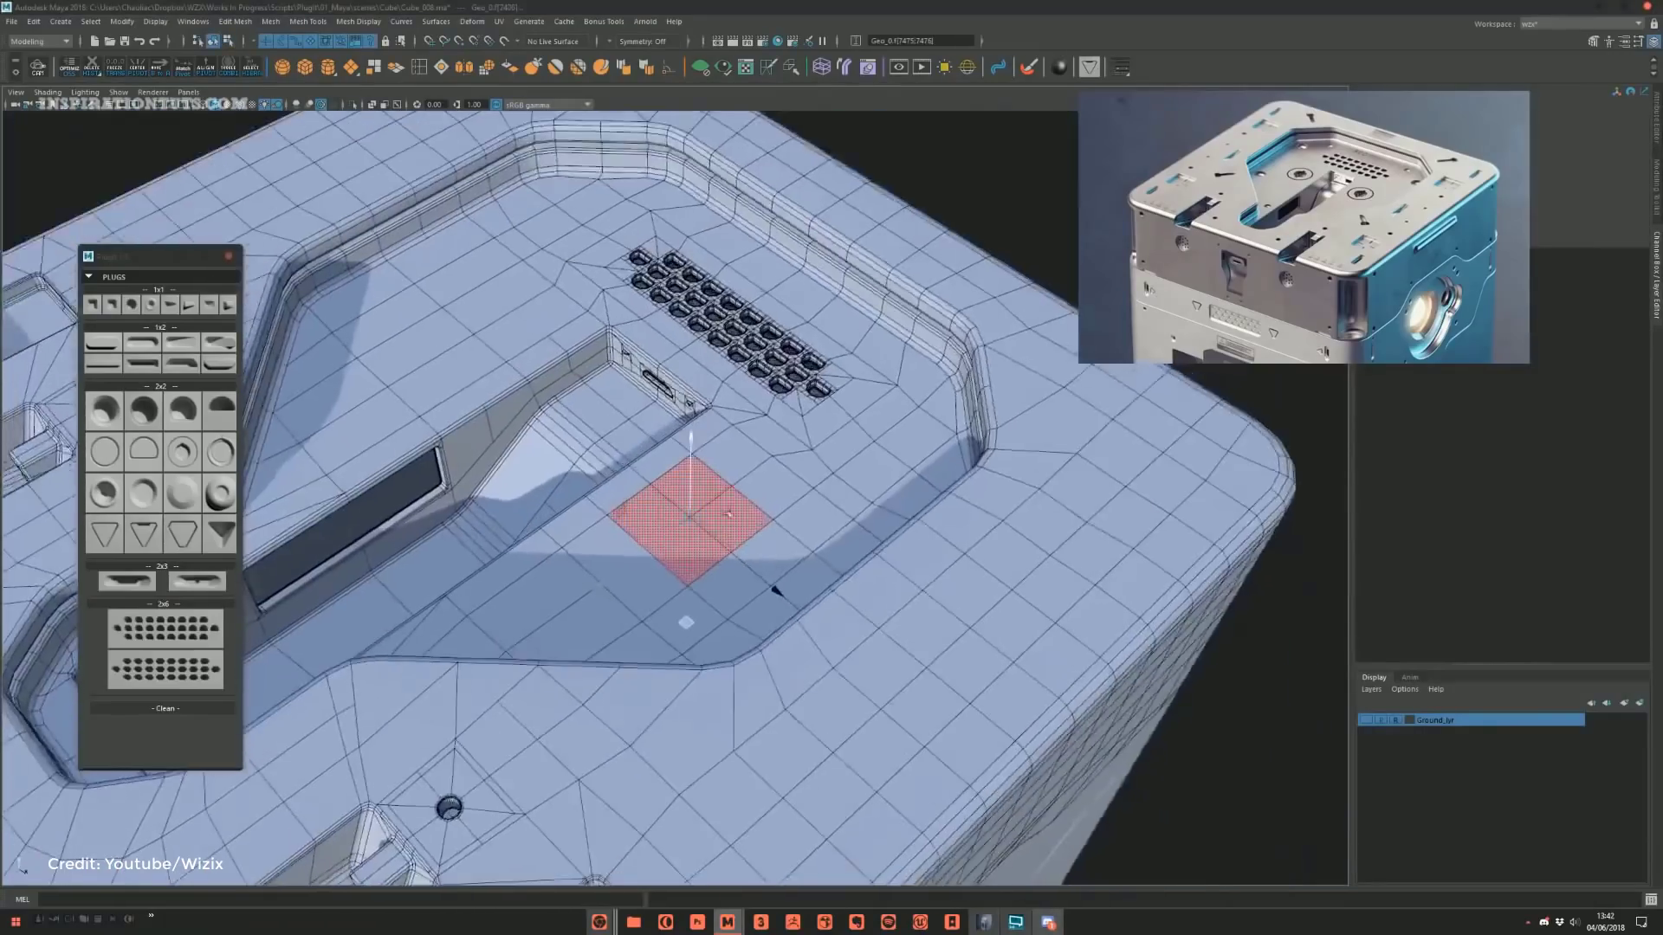
click(123, 43)
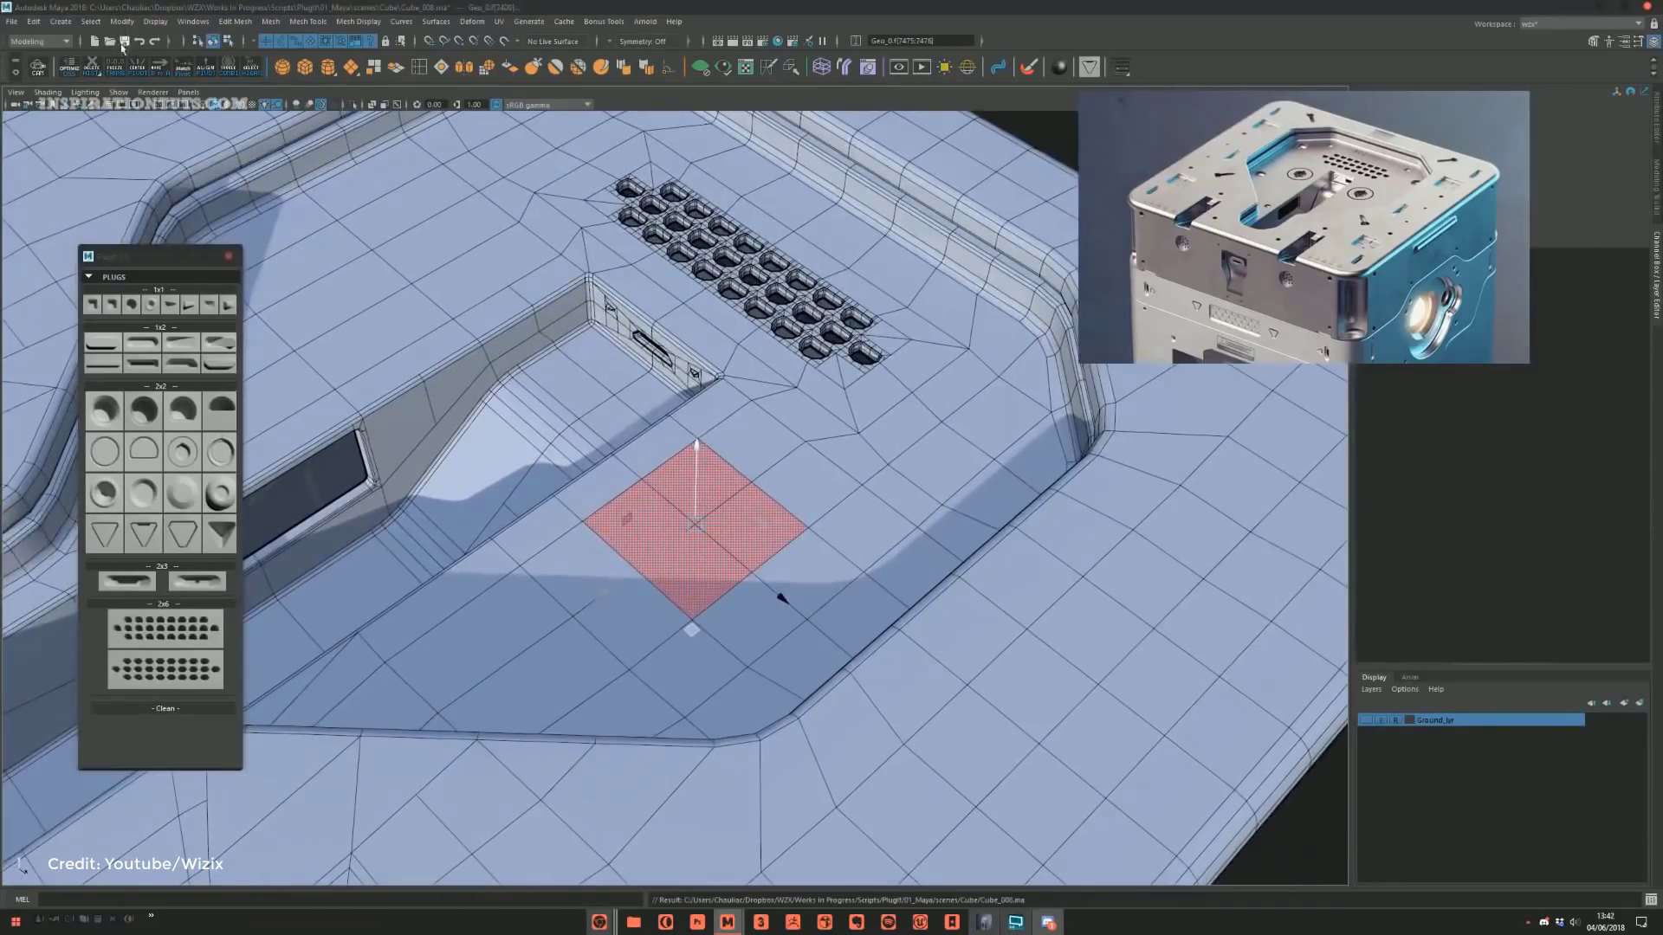
Insert a round 2x2 plug into the red faces and inspect the finished cube
click(186, 457)
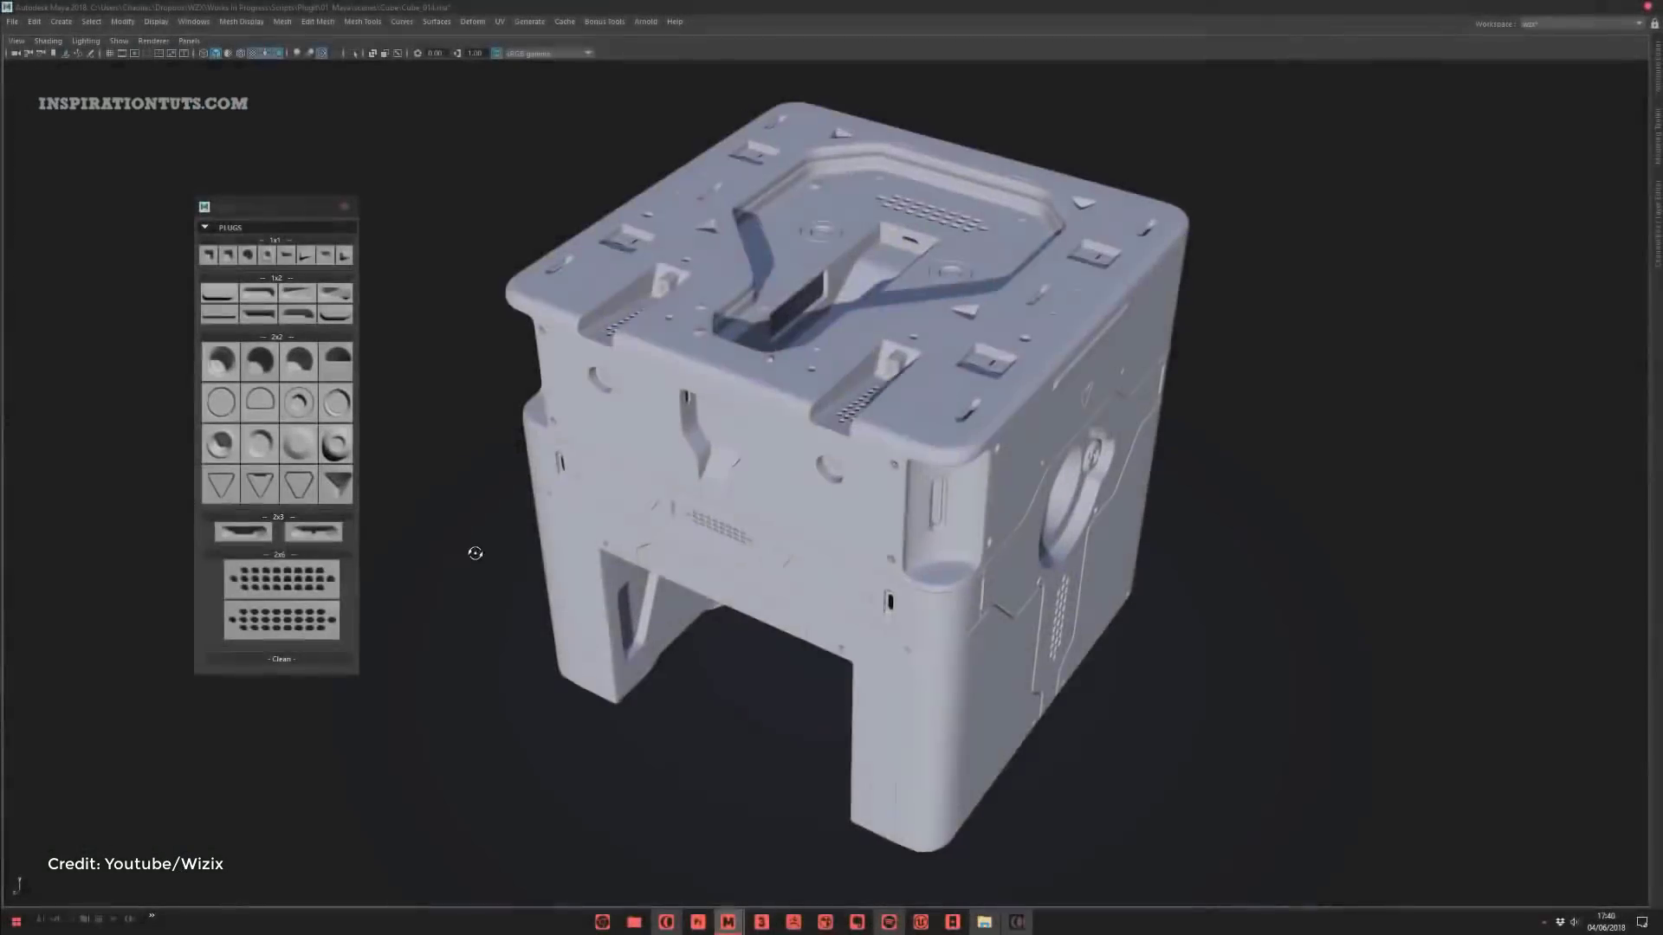
mouse_move(471, 557)
alt+mouse_down()
mouse_move(450, 531)
mouse_move(494, 546)
alt+mouse_up()
alt+right_drag(494, 545, 482, 434)
alt+drag(482, 434, 723, 361)
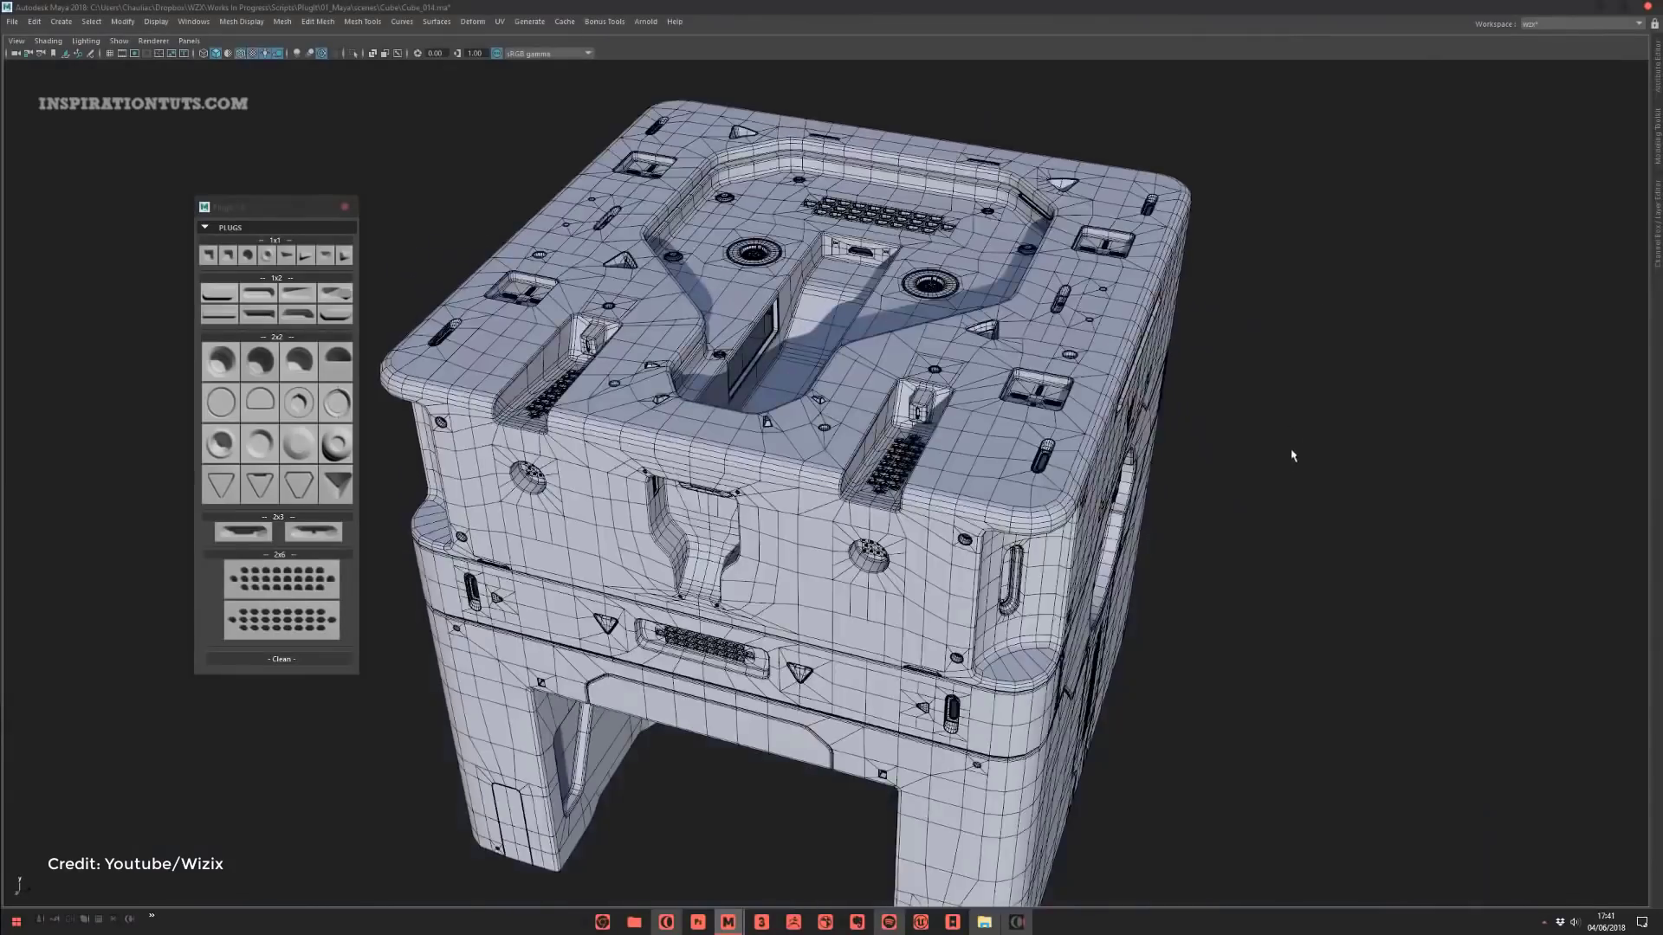
mouse_move(1292, 453)
alt+mouse_down()
mouse_move(1262, 442)
mouse_move(1224, 341)
mouse_move(1083, 363)
mouse_move(845, 329)
mouse_move(728, 676)
alt+mouse_up()
alt+drag(1123, 512, 1031, 520)
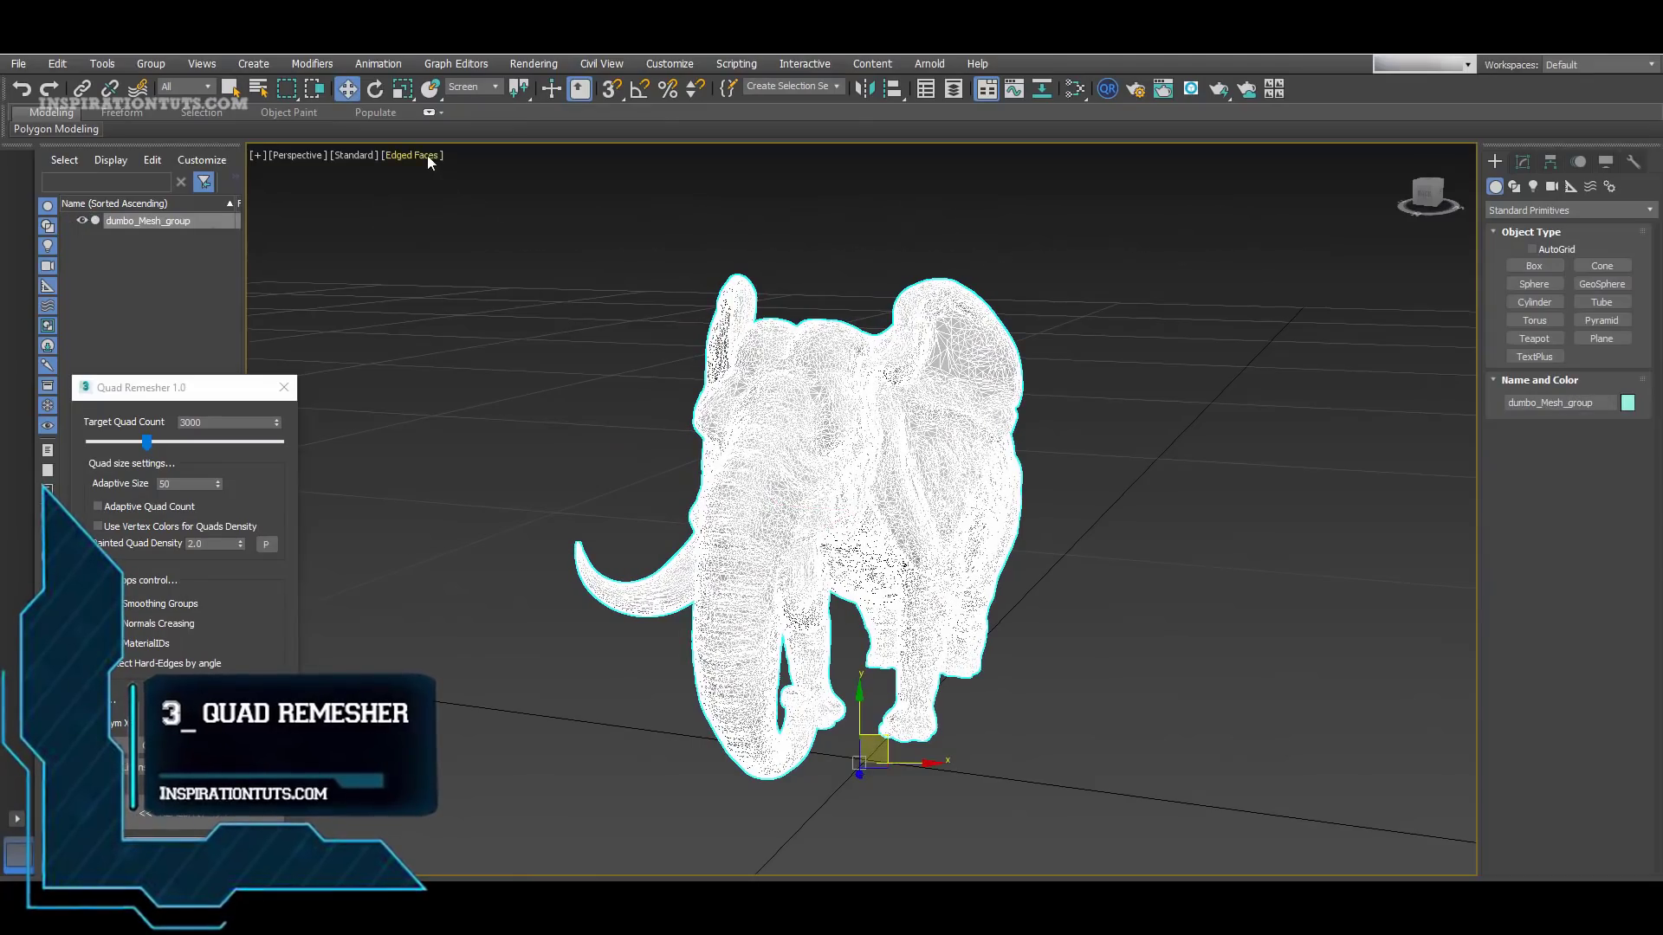
Switch the viewport to Default Shading, hiding the elephant's wireframe edges
click(427, 157)
click(501, 351)
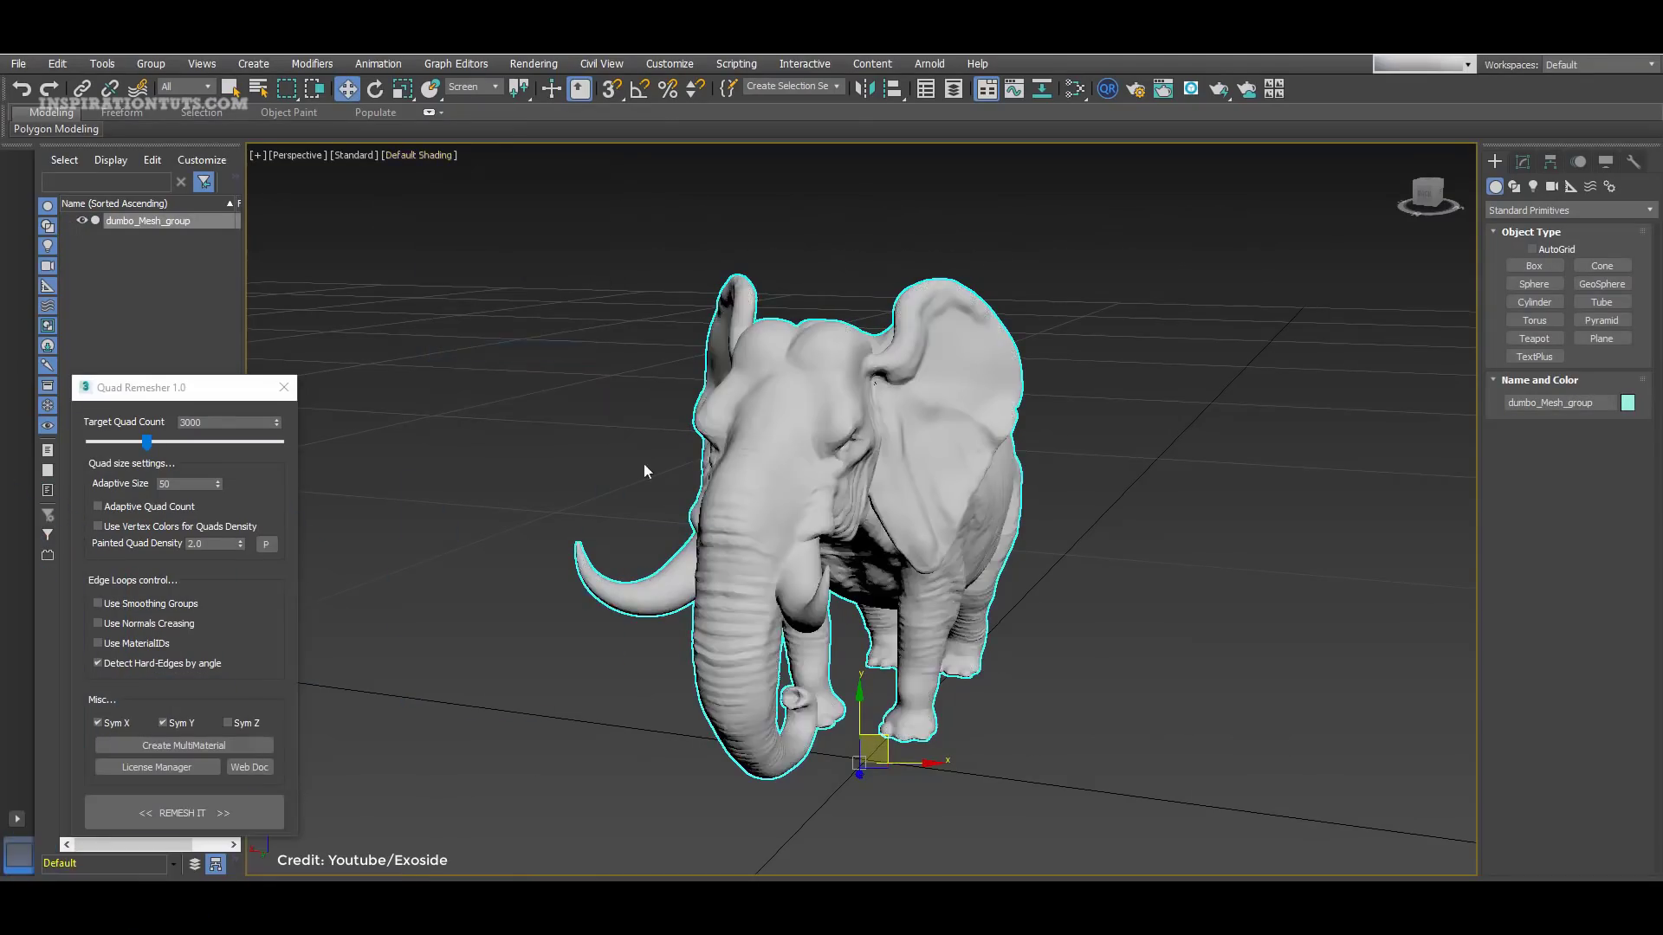
alt+middle_drag(1063, 667, 1023, 655)
Remesh the elephant to 5000 quads with Sym Y off, then enable Edged Faces
click(162, 724)
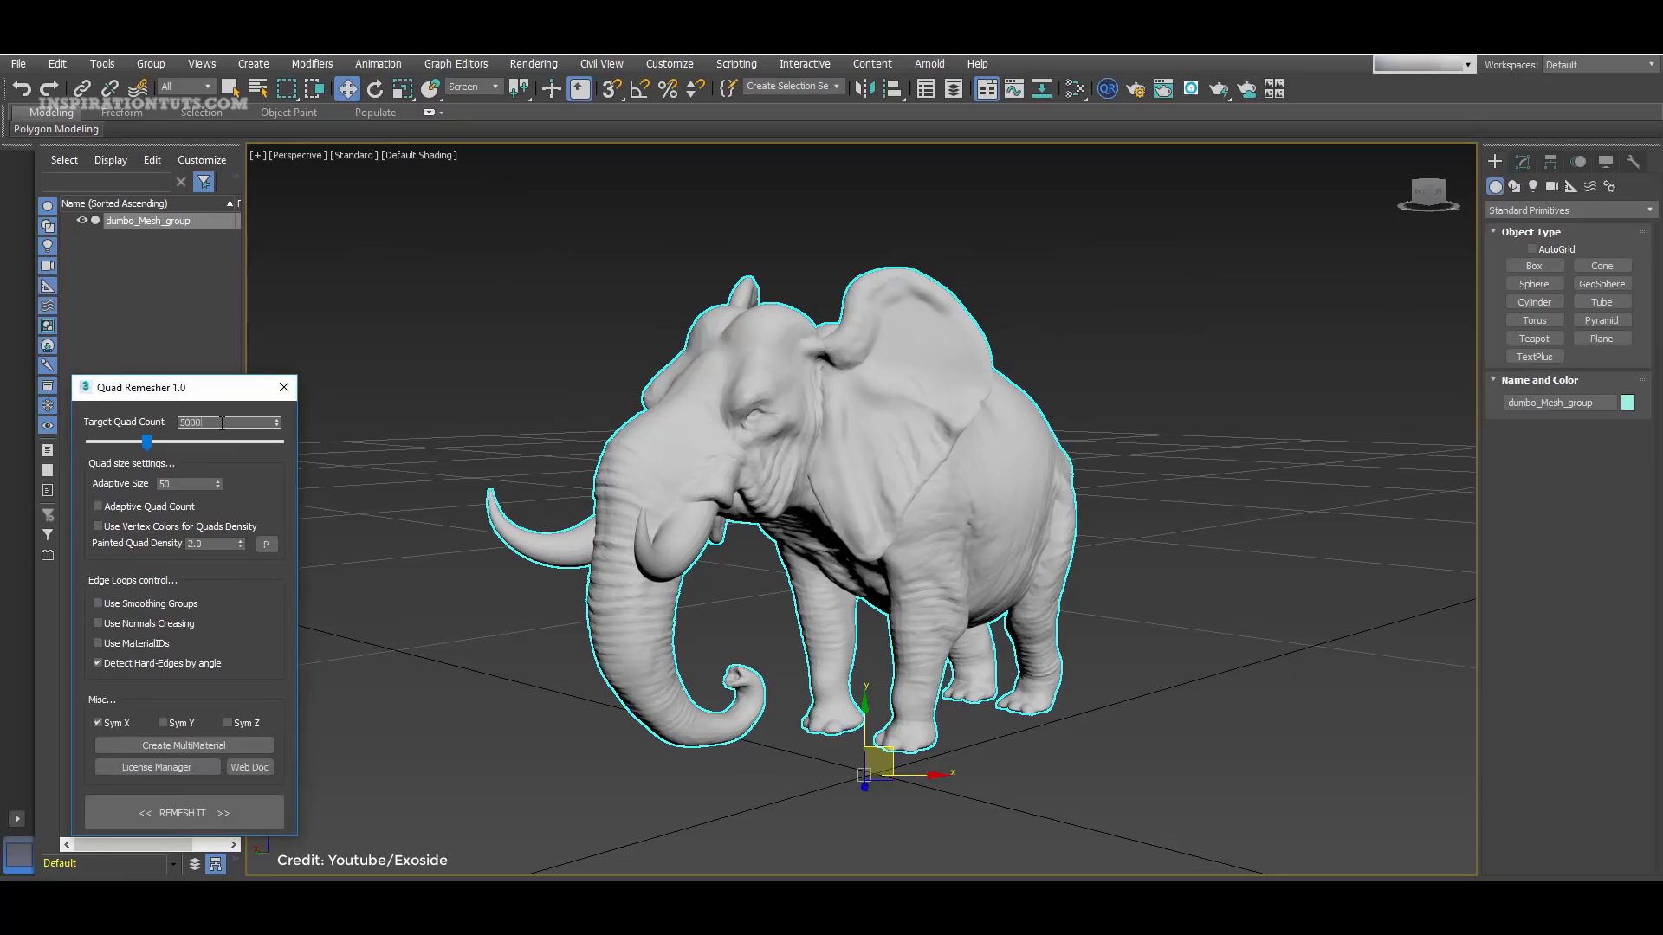
click(184, 814)
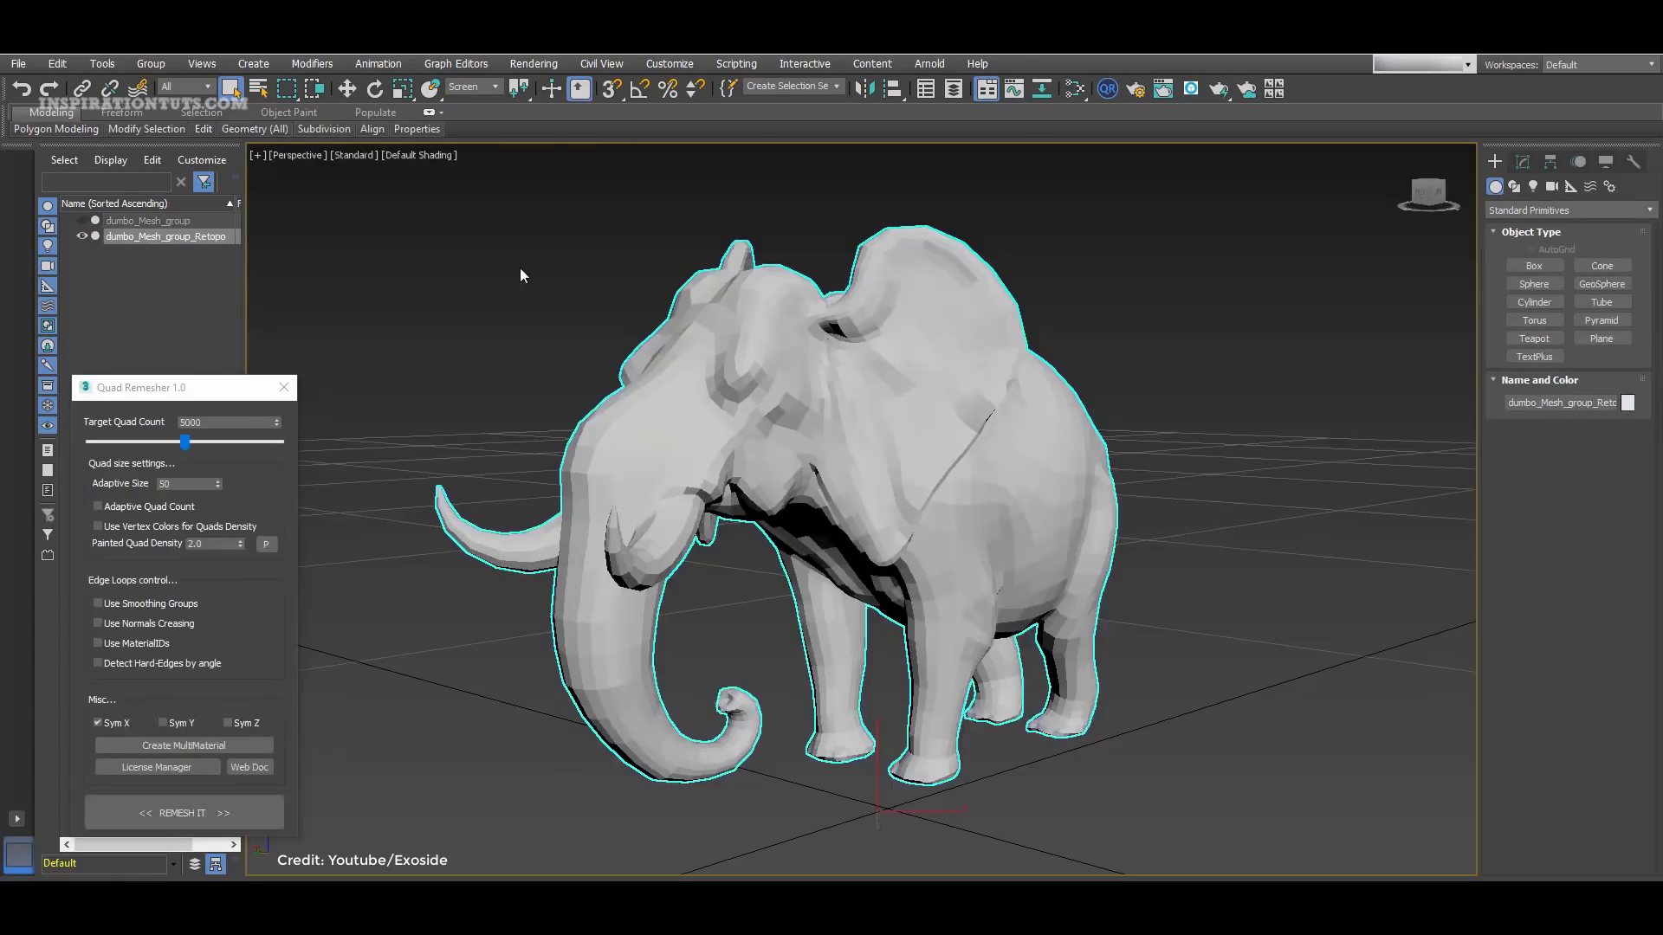
click(420, 155)
click(487, 350)
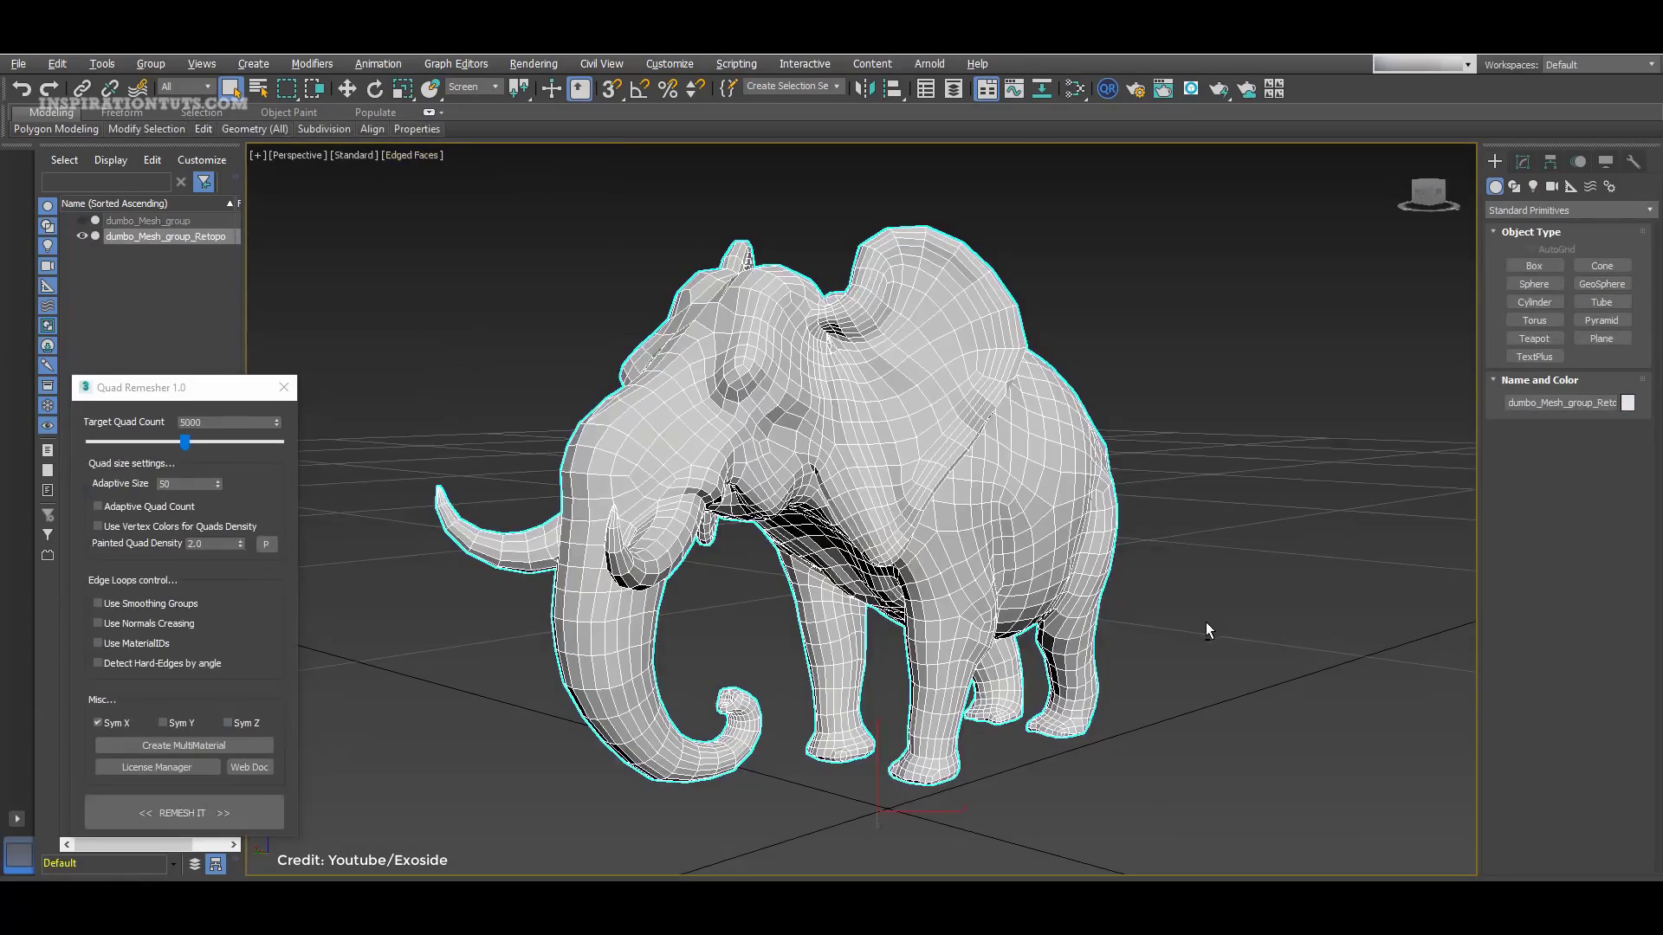
alt+middle_drag(1183, 622, 1258, 609)
Remesh the 'QUADS 3ds Max' text into quads with X symmetry turned off
click(1258, 610)
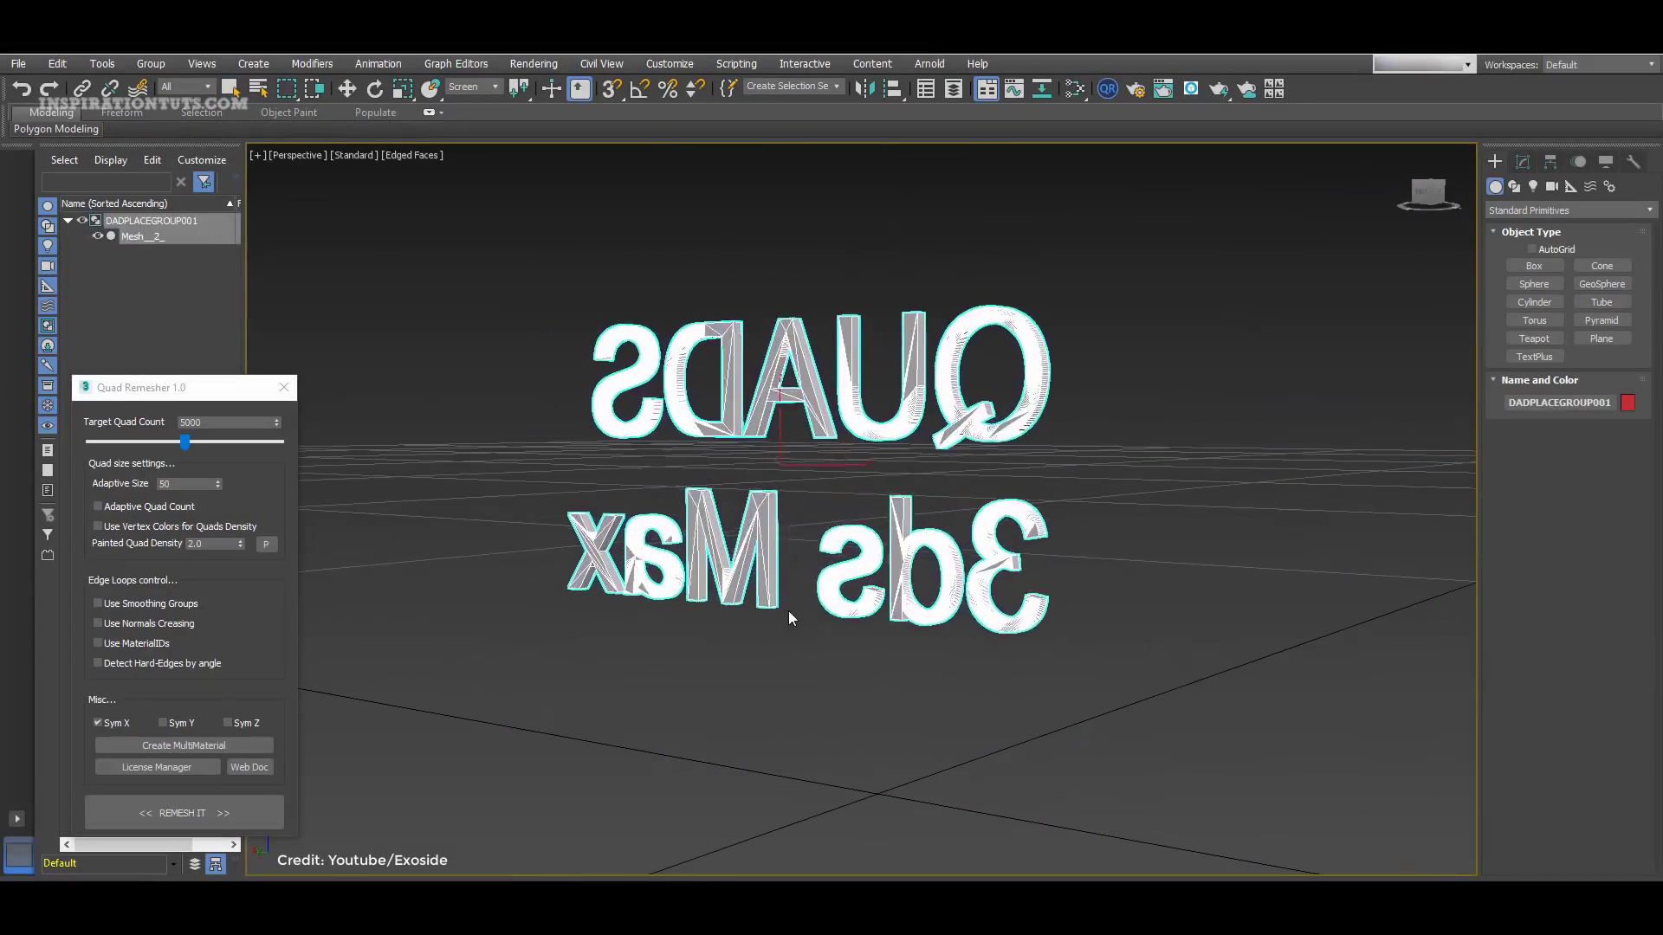
key(w)
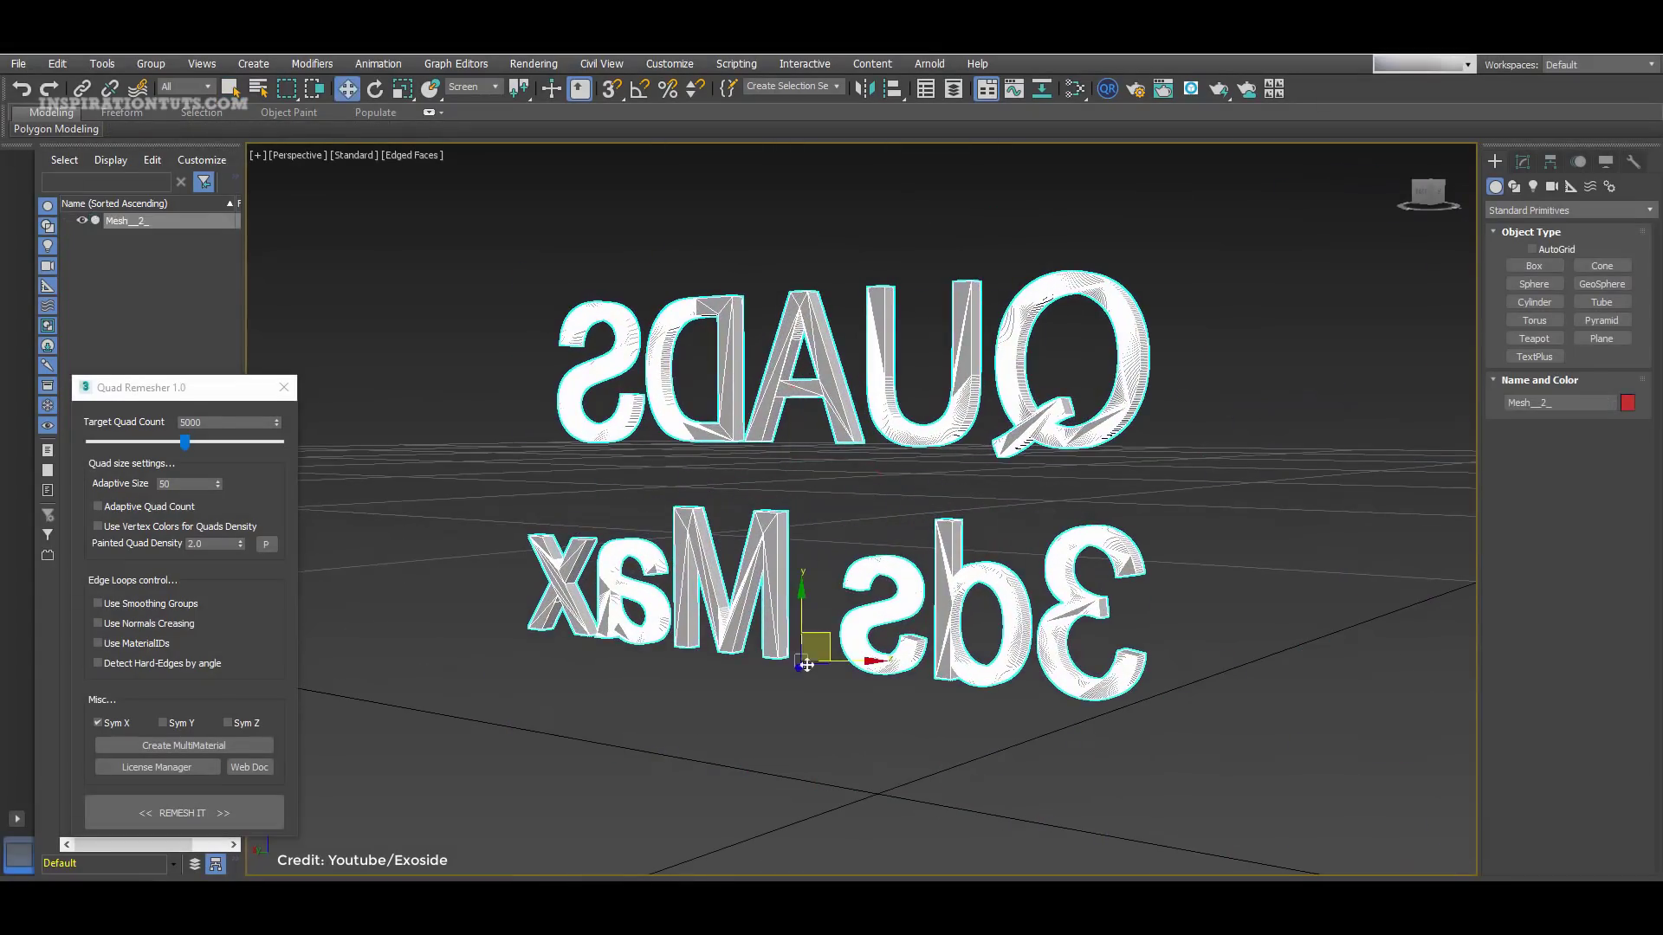
alt+middle_drag(1195, 693, 990, 698)
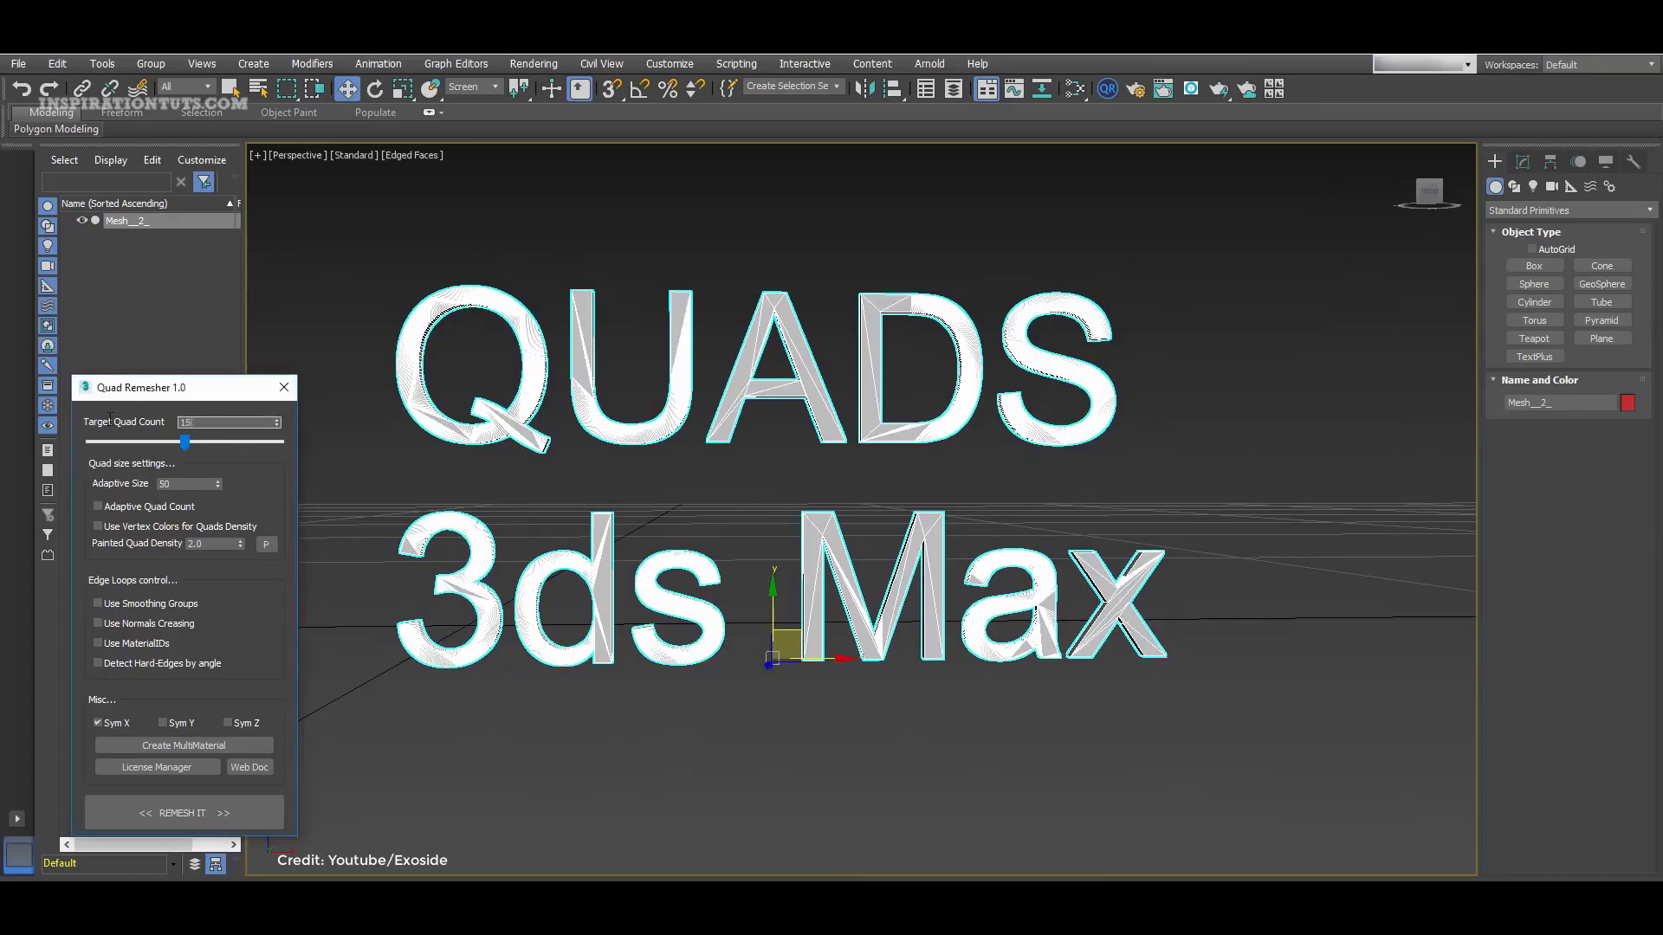
click(107, 724)
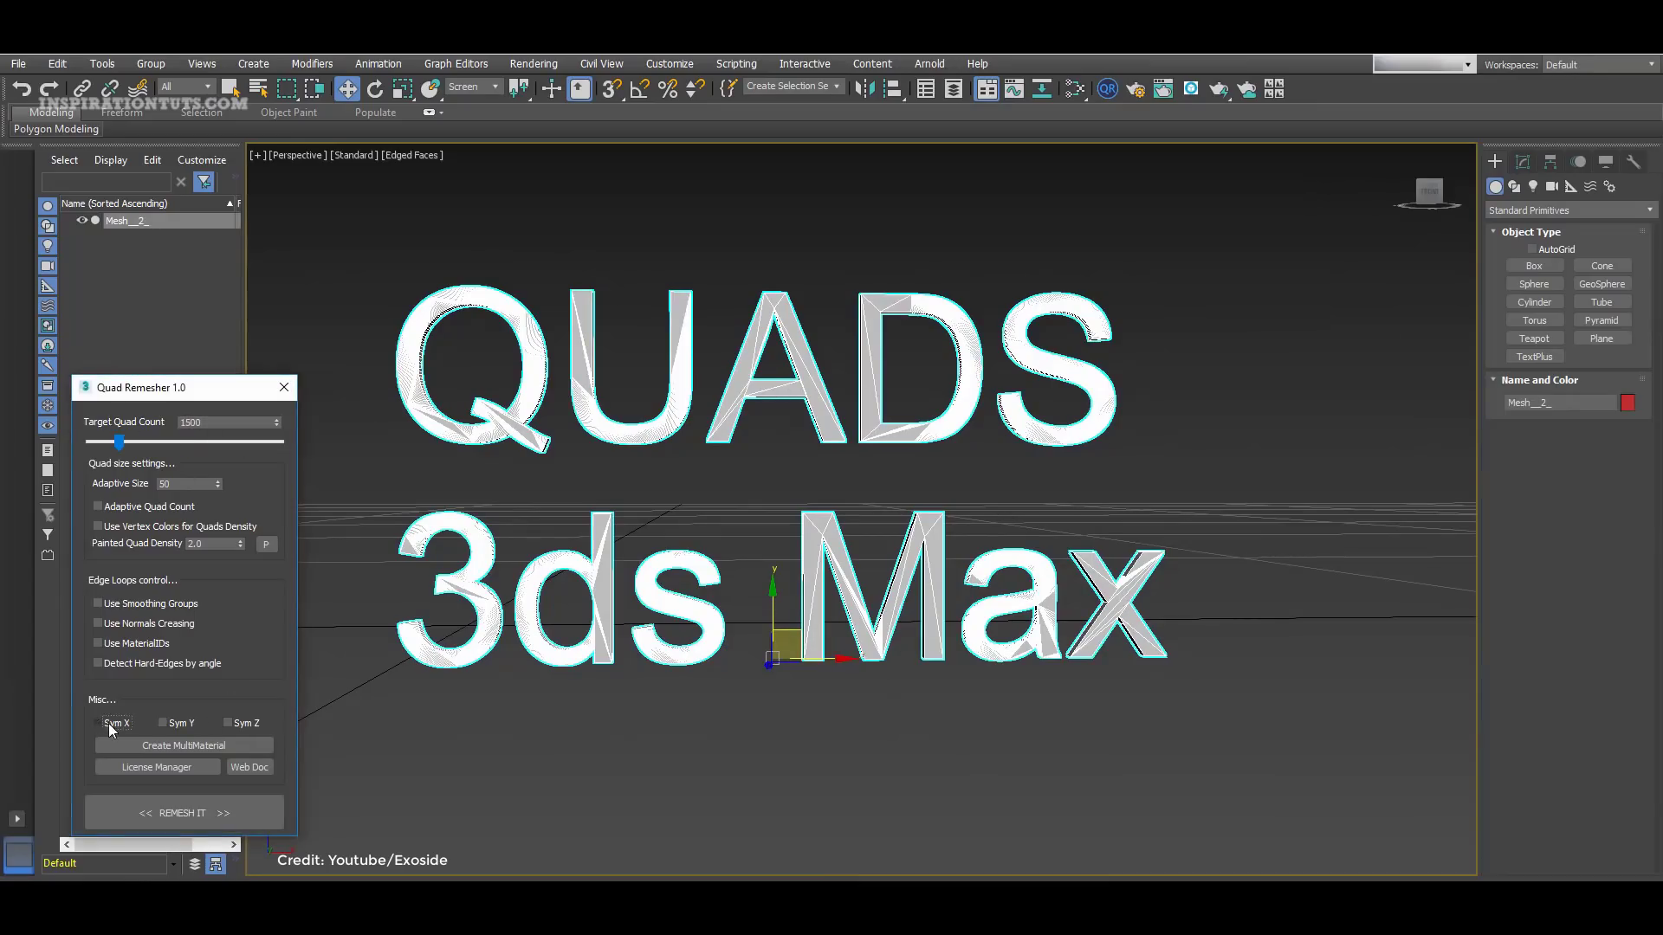
click(199, 811)
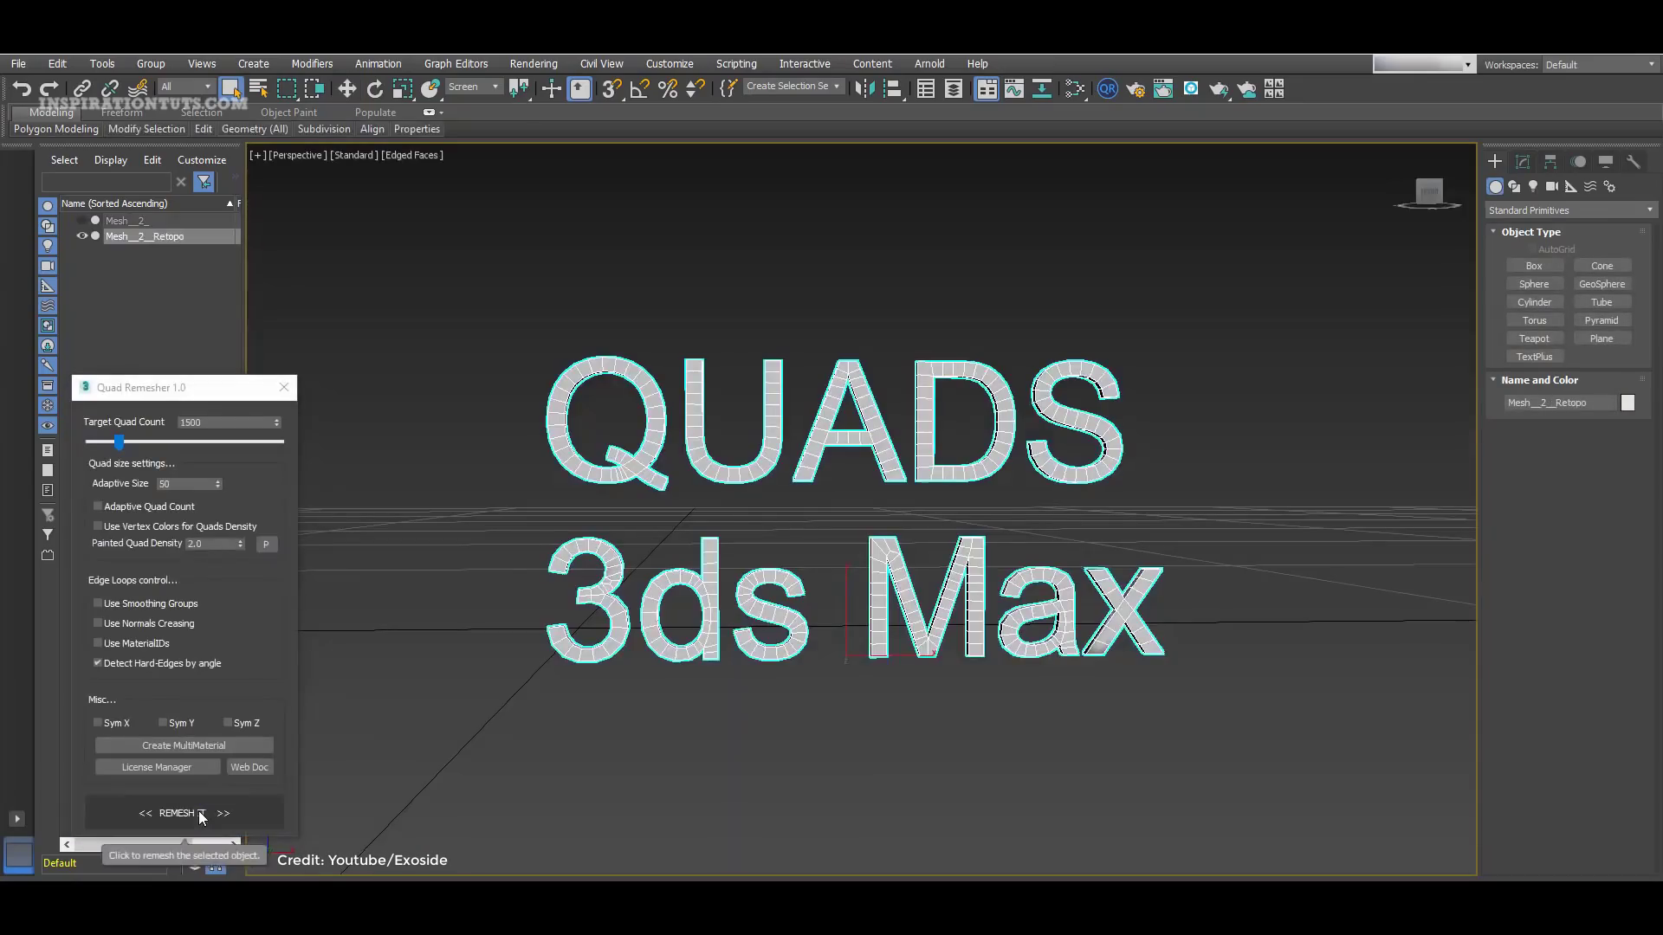
click(200, 811)
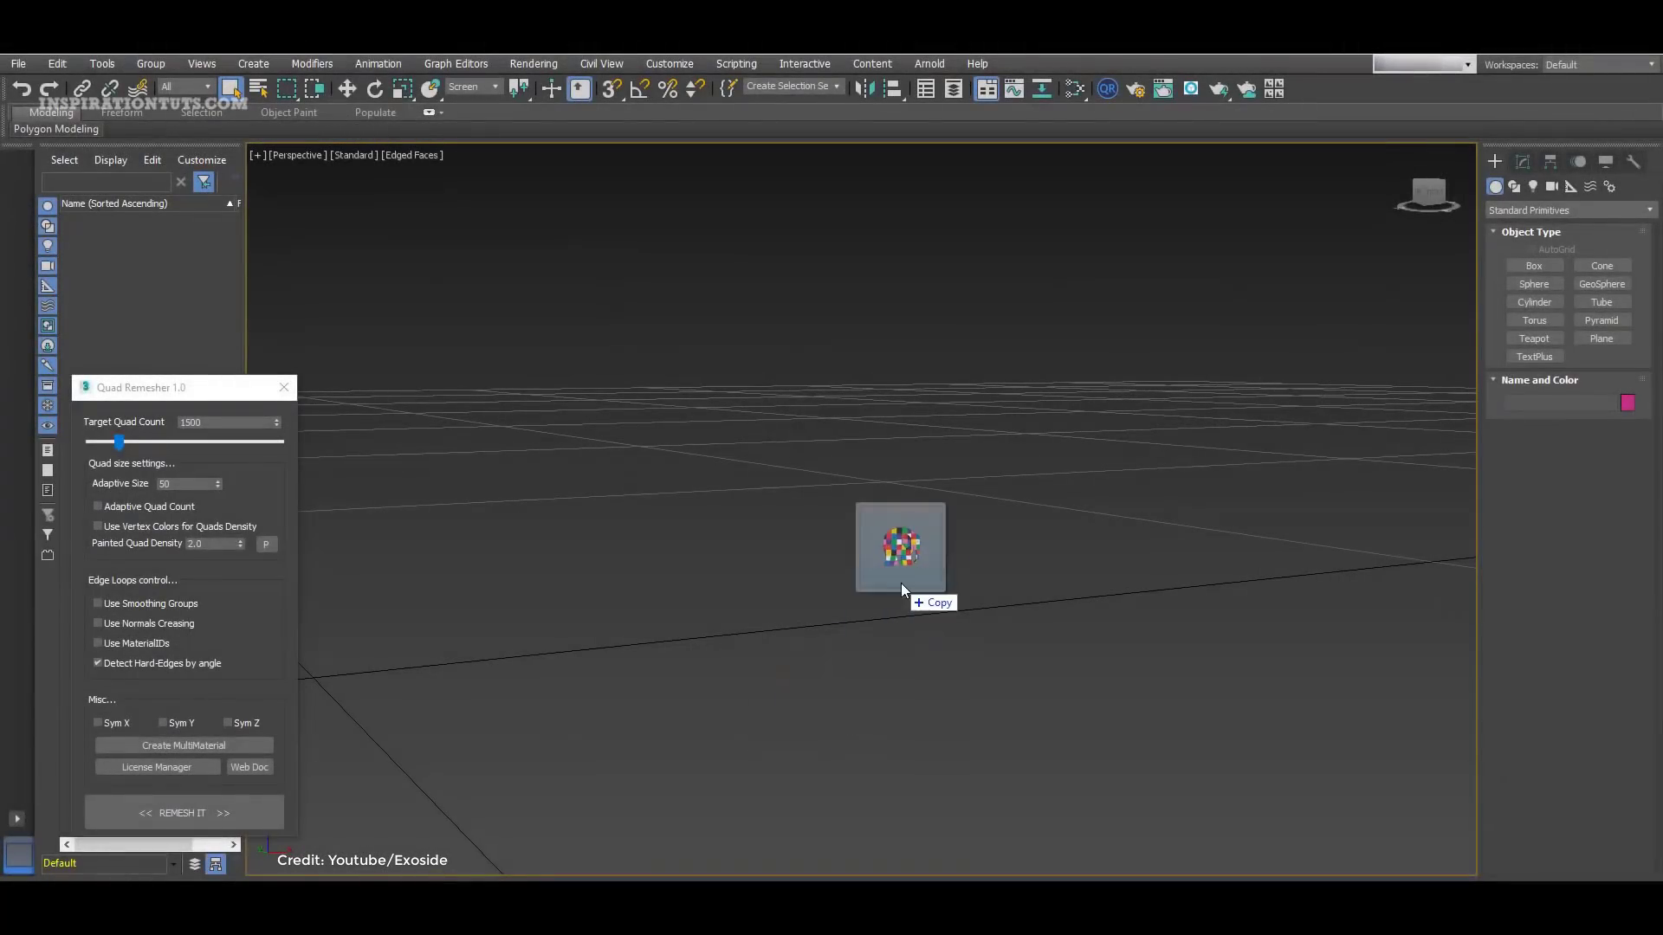
Load the chess tower, enable Sym Y, set Target Quad Count to 3000 and remesh
drag(901, 583, 900, 583)
scroll(847, 659, up, 4)
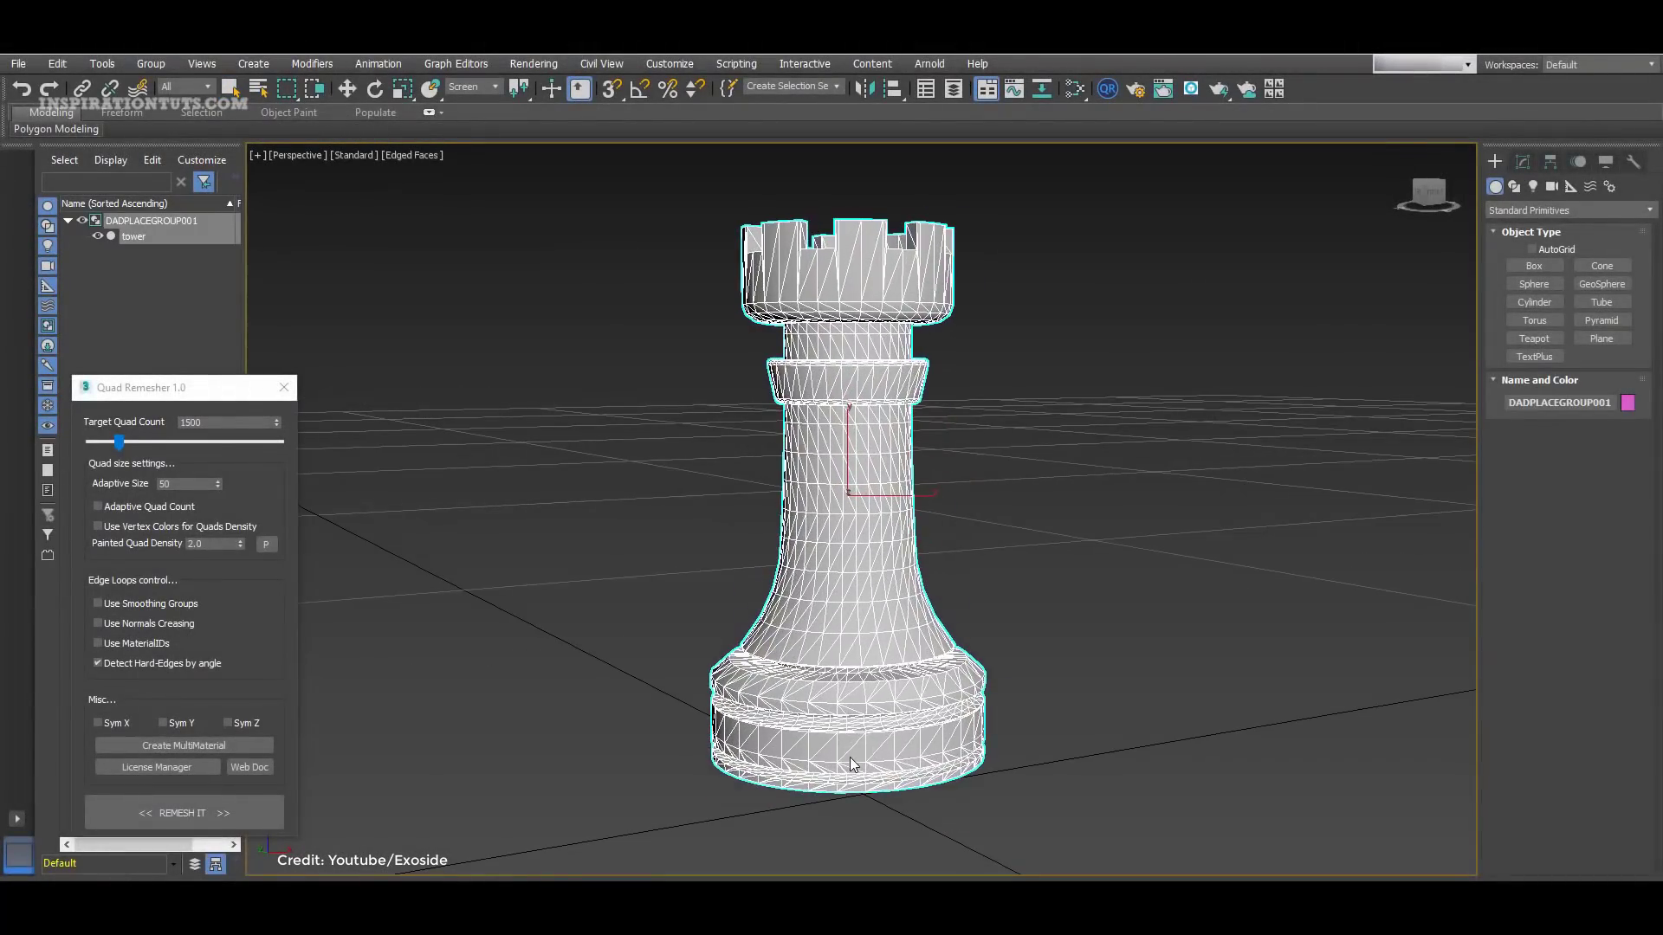
alt+middle_drag(1032, 568, 1166, 587)
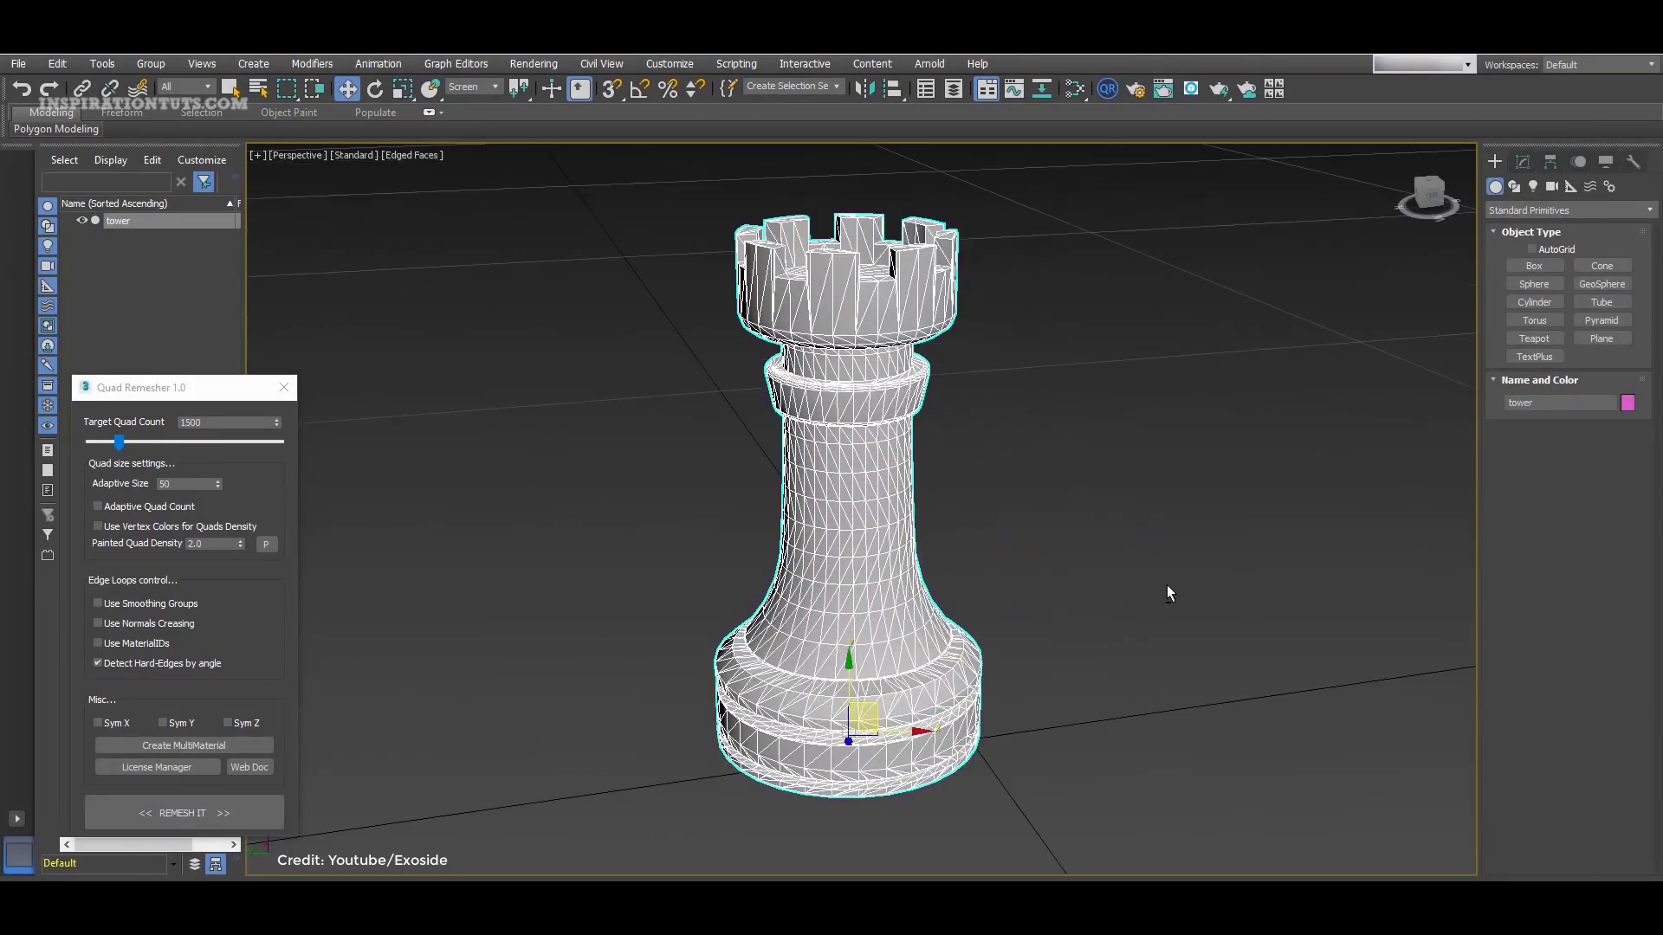
click(178, 722)
drag(212, 422, 159, 414)
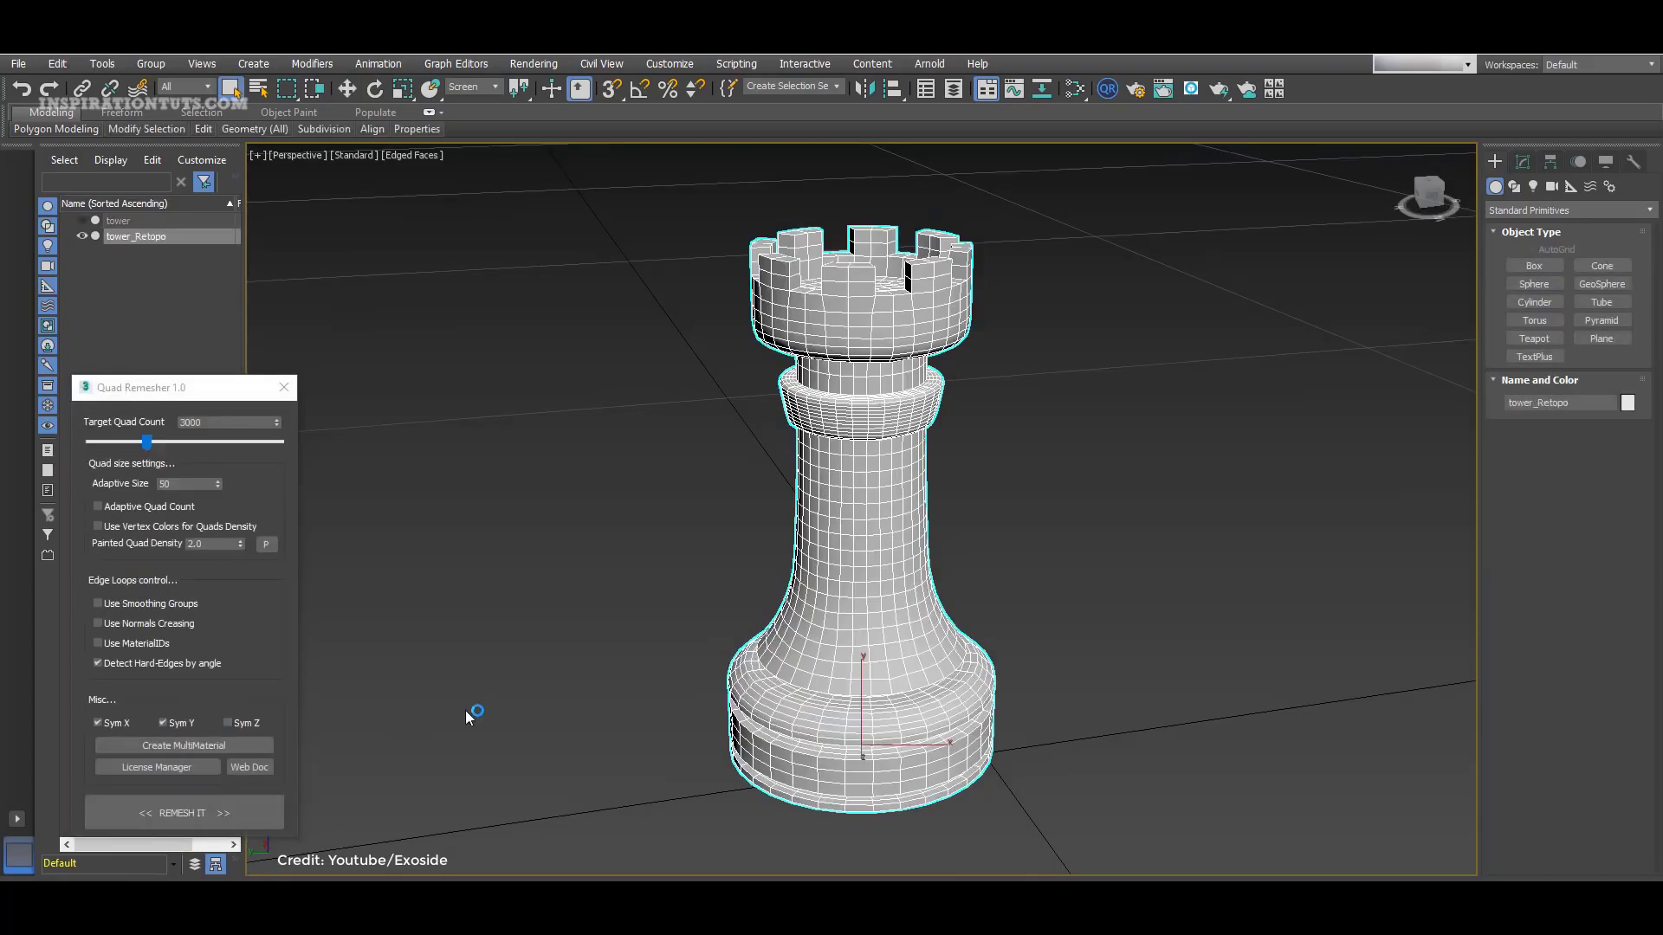
alt+middle_drag(1078, 599, 764, 632)
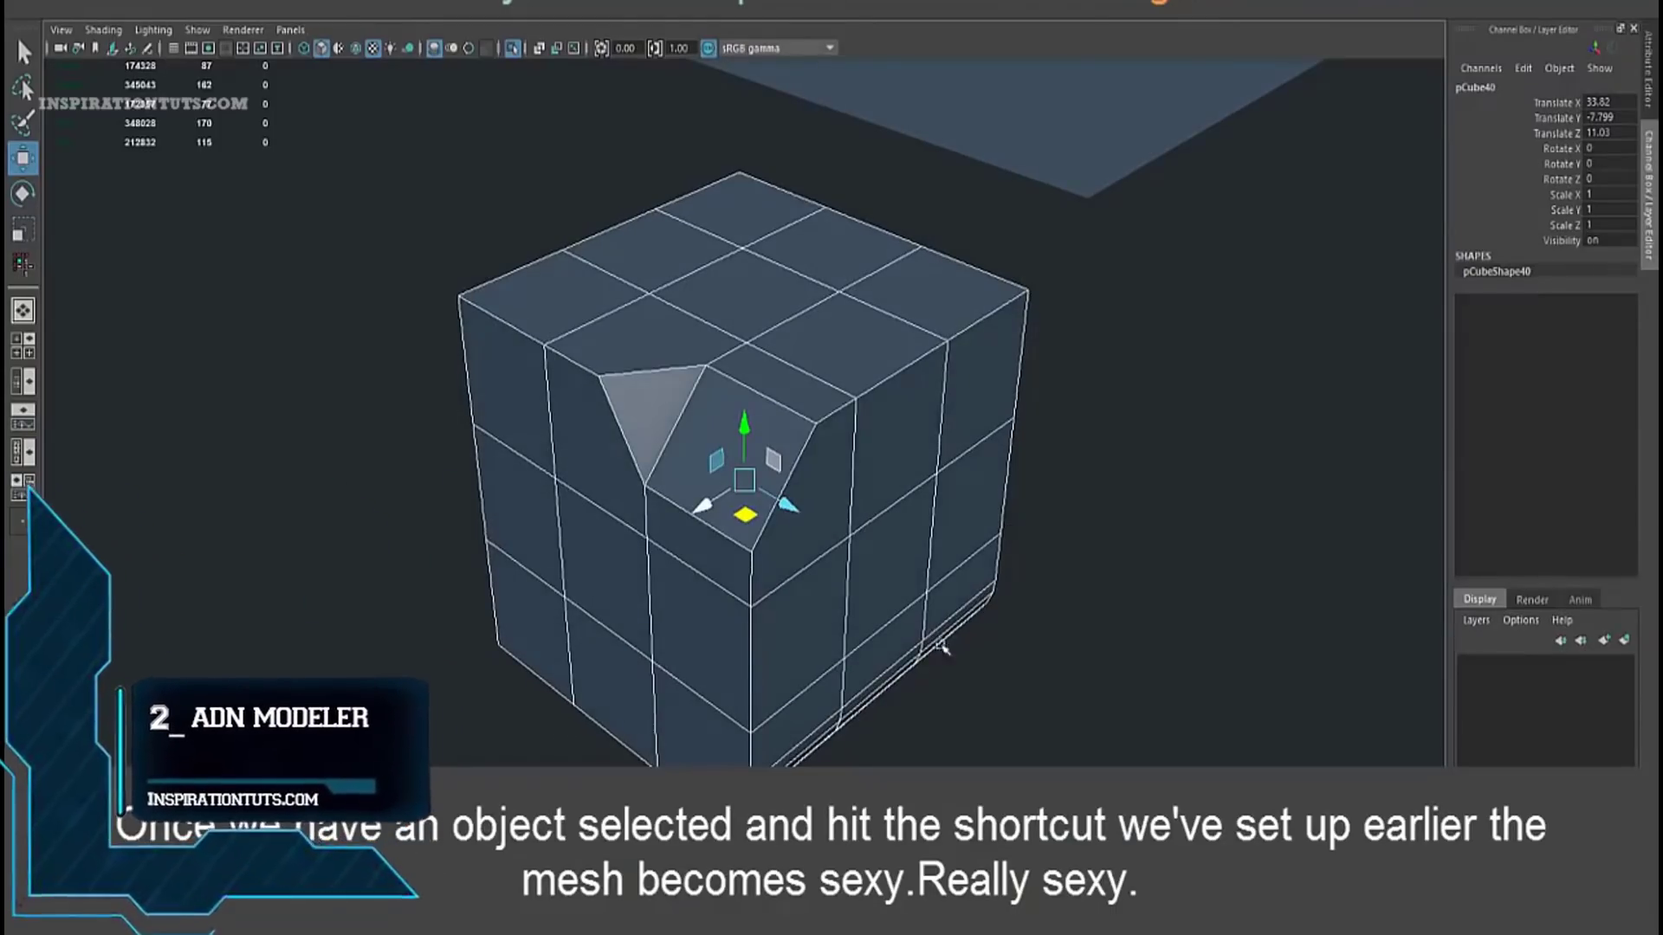
Bevel the cube with ADN Modeler: support offset 0.18, bevel offset 1.11, 2 divisions
key(ctrl+b)
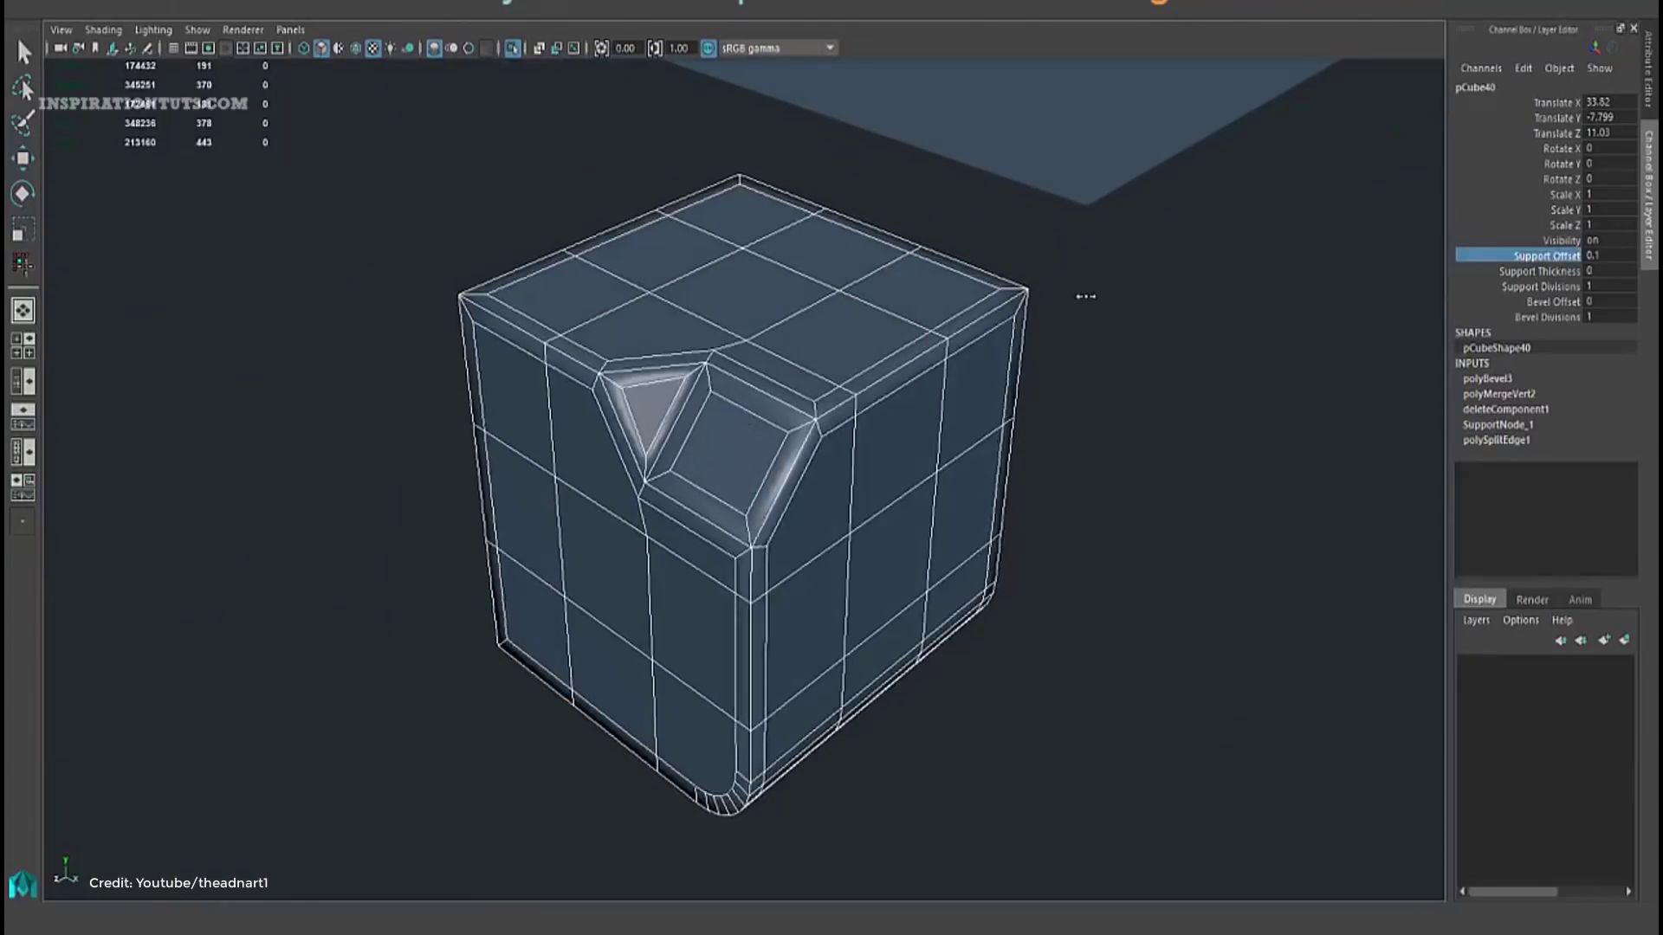
middle_drag(1085, 296, 1095, 298)
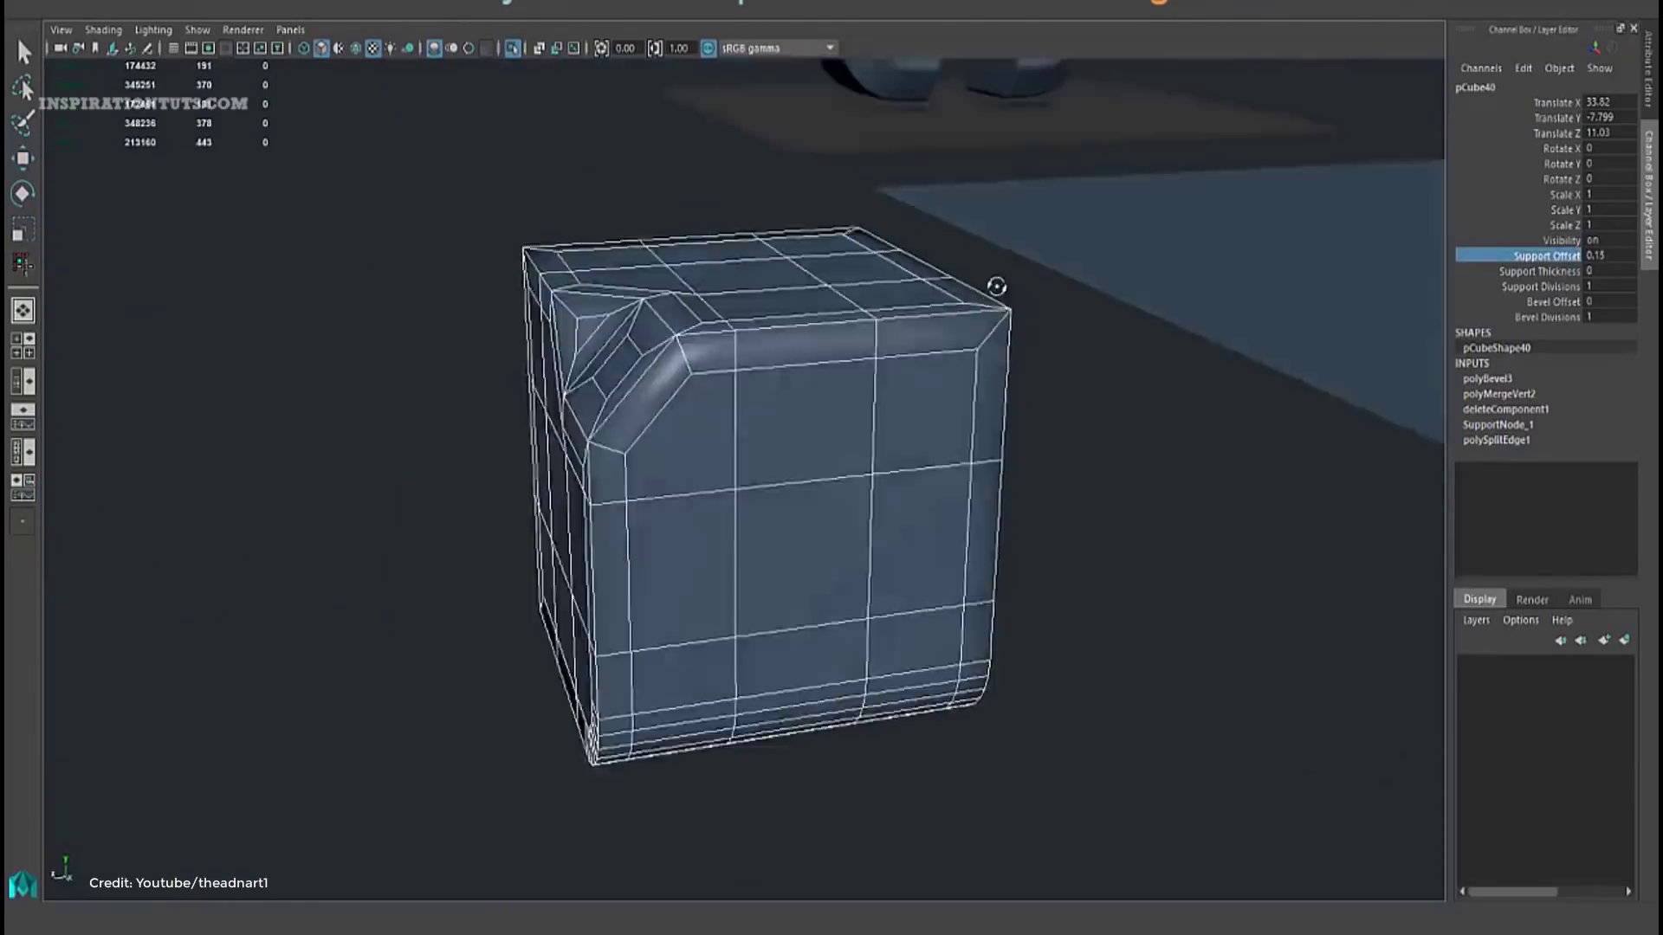
alt+drag(994, 284, 1022, 225)
click(1553, 301)
middle_drag(918, 376, 982, 377)
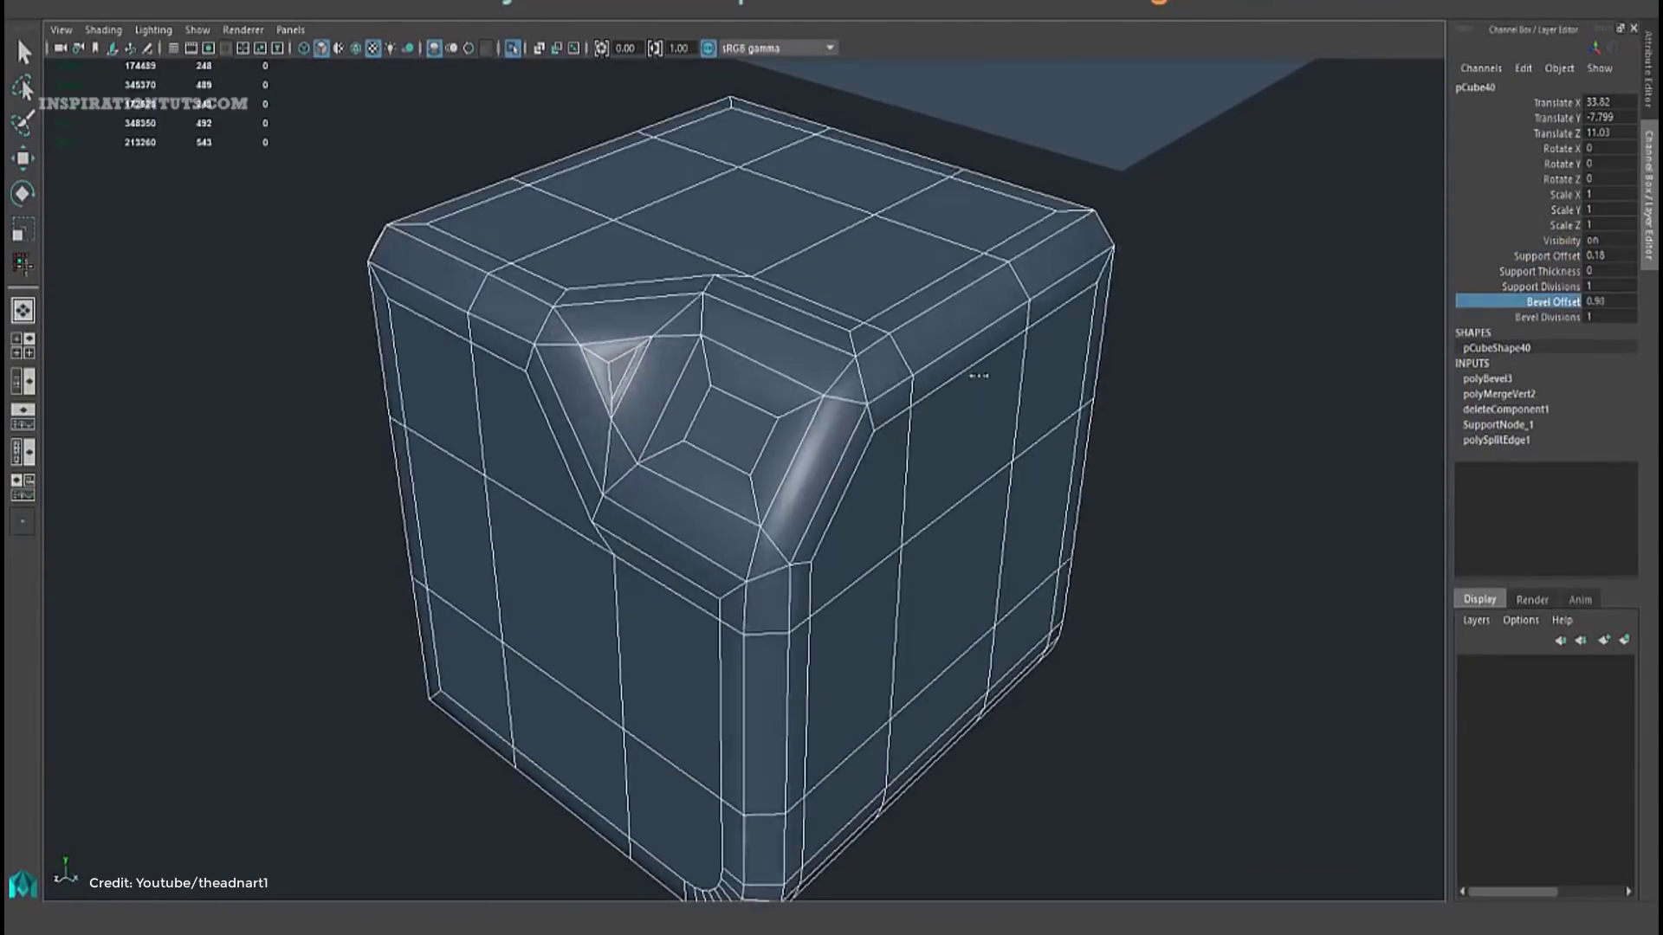
text(2)
key(Return)
Select the slanted triangle face, then inspect the bevelled cube from above
click(617, 363)
key(w)
scroll(520, 275, up, 5)
scroll(511, 279, down, 5)
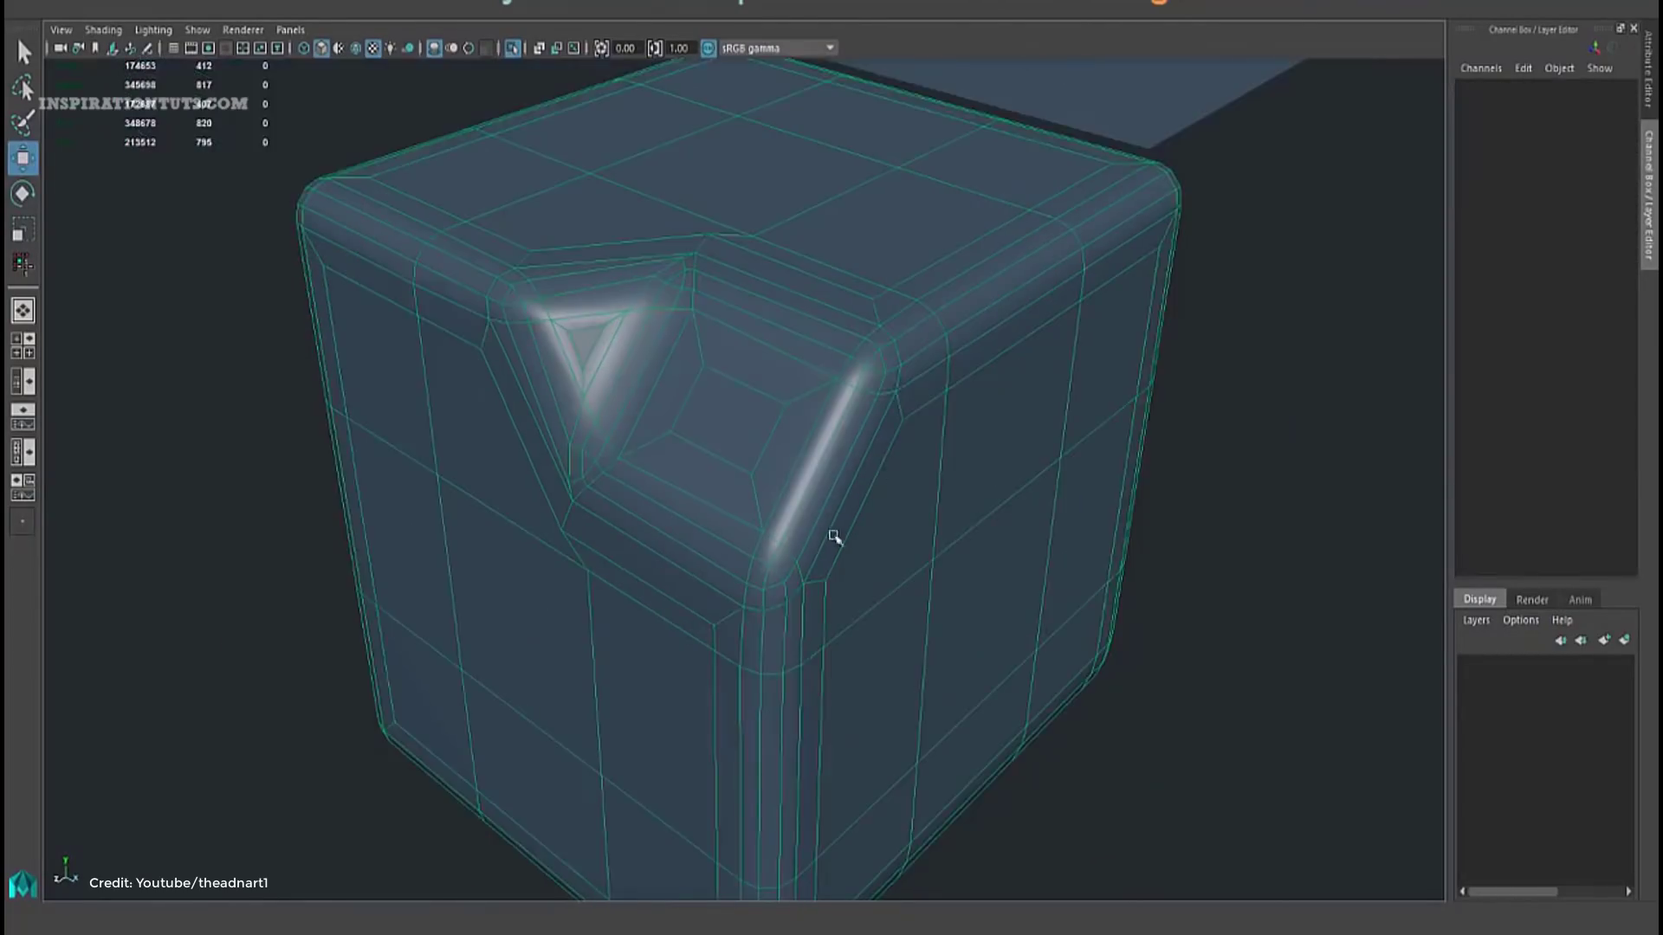
key(F8)
alt+drag(862, 476, 995, 424)
click(953, 407)
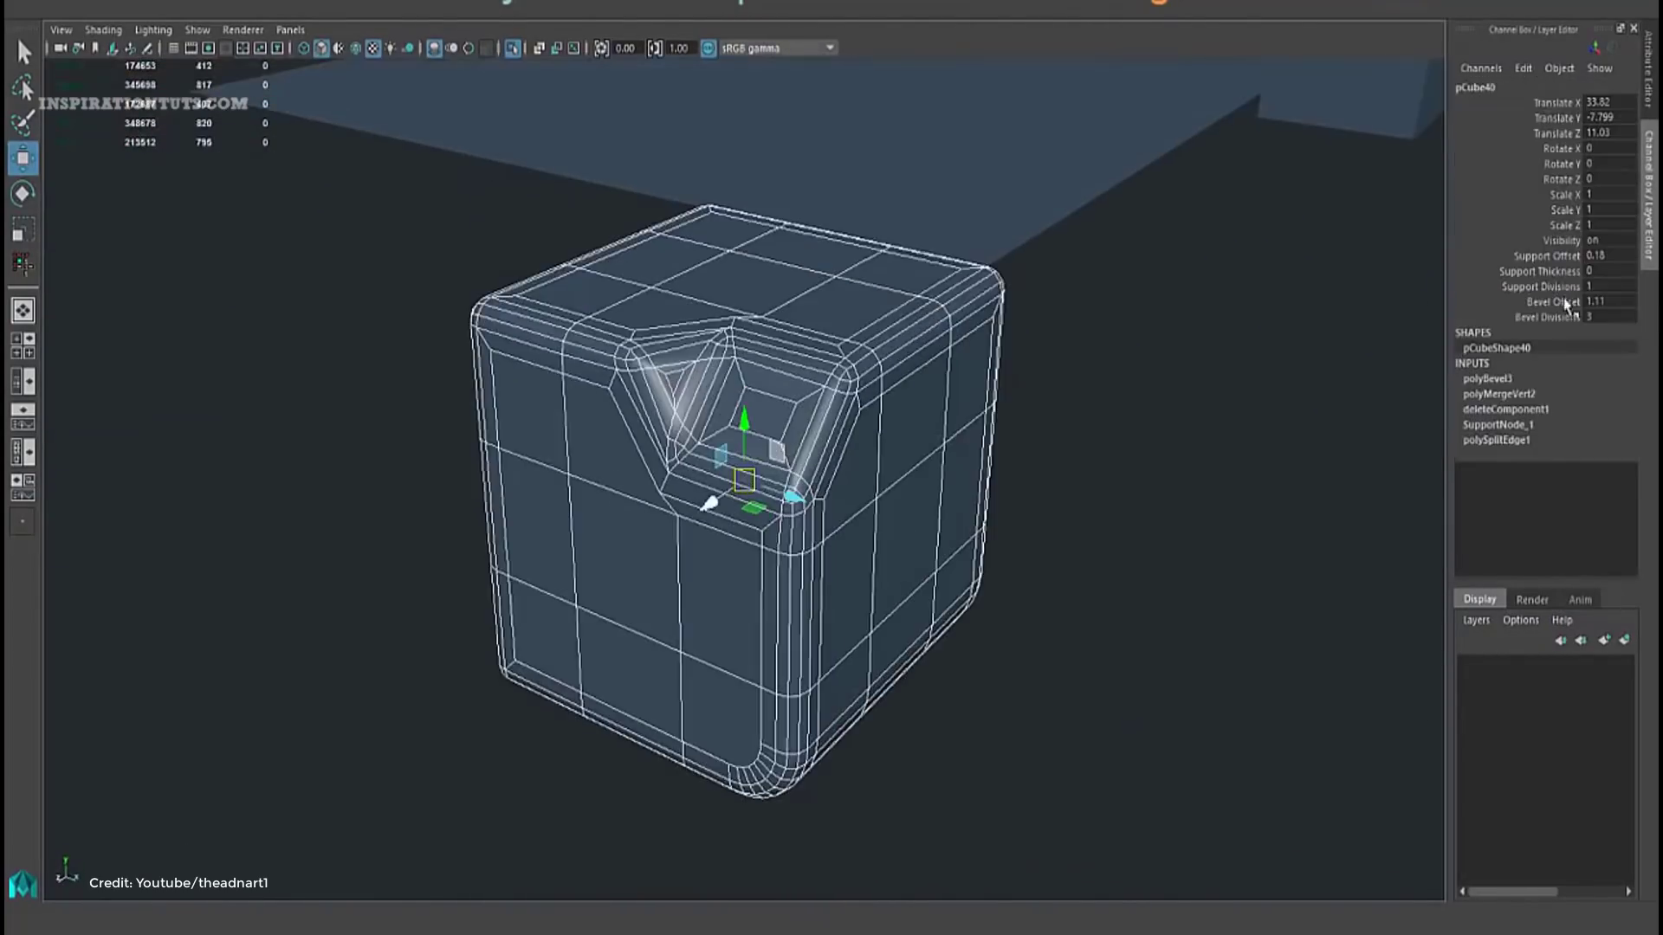
scroll(1187, 335, up, 2)
click(1158, 323)
alt+drag(1158, 323, 1055, 434)
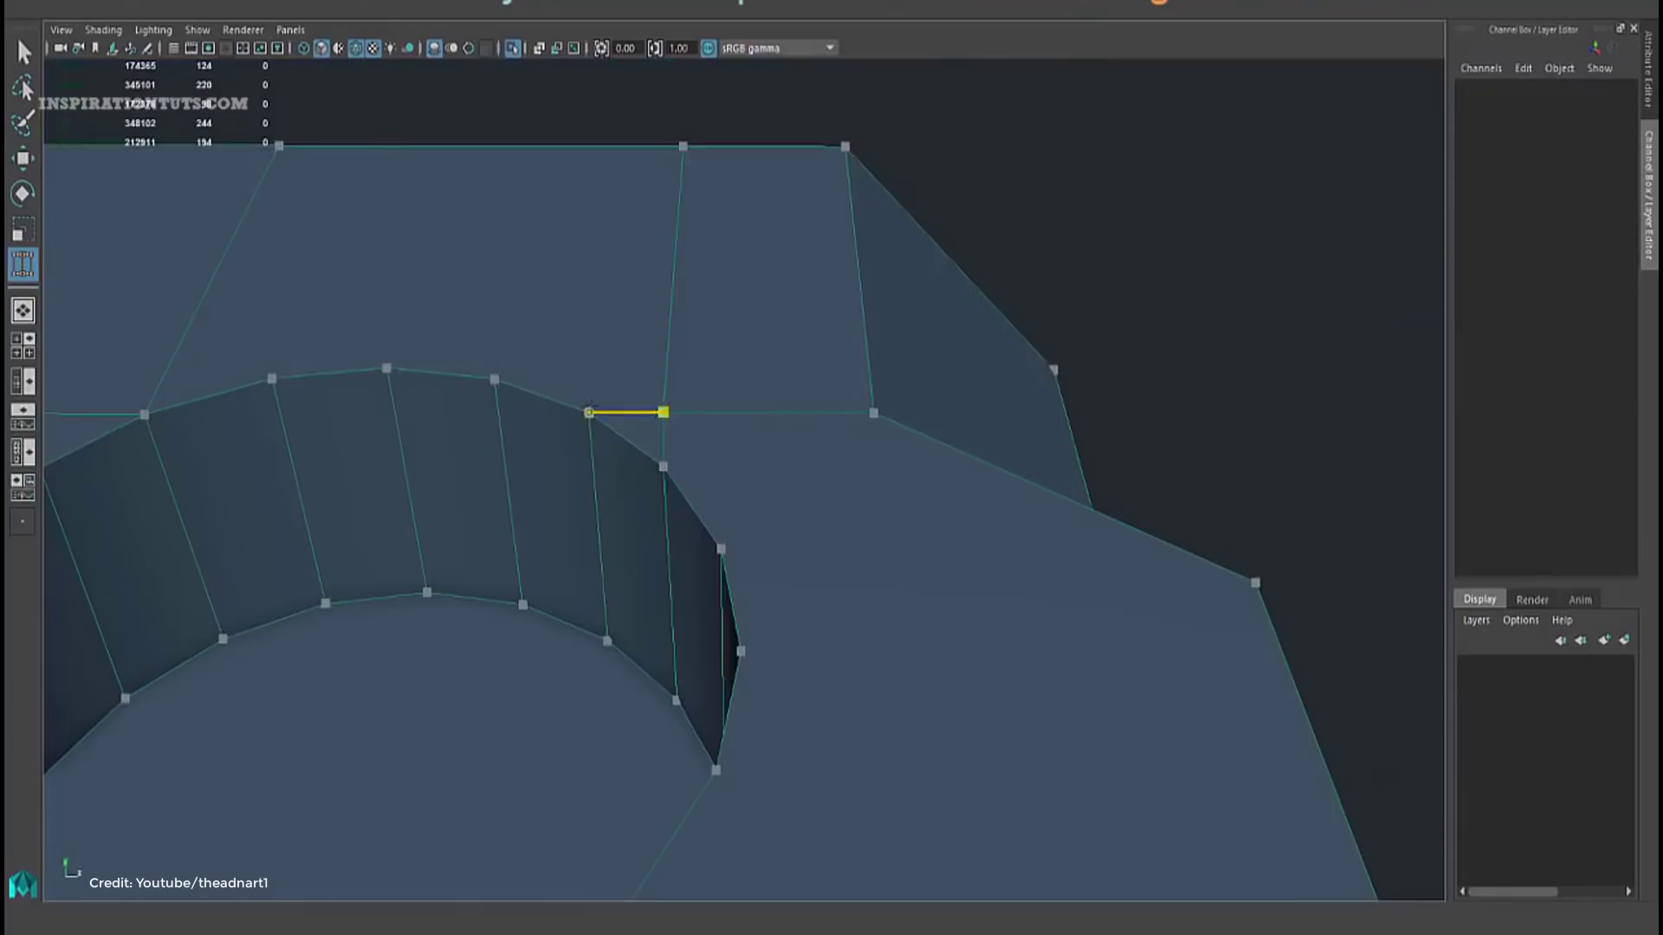
right_click(671, 371)
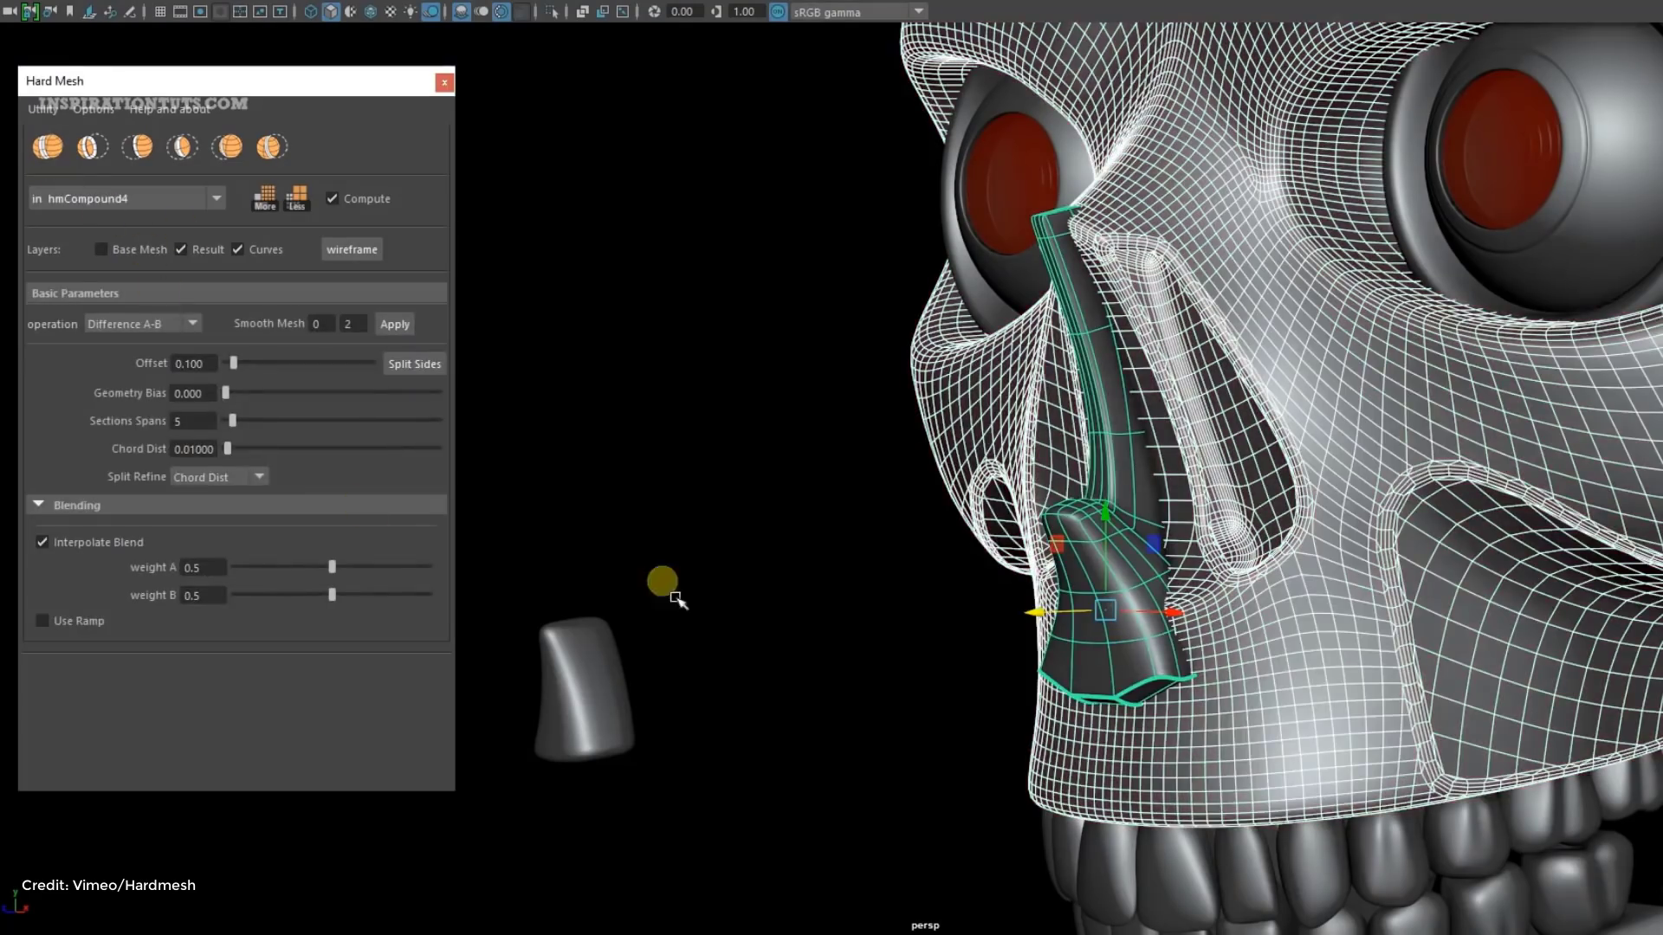
Move the cutter piece beside the nose and merge it into the skull as a Union
click(676, 598)
drag(491, 724, 965, 707)
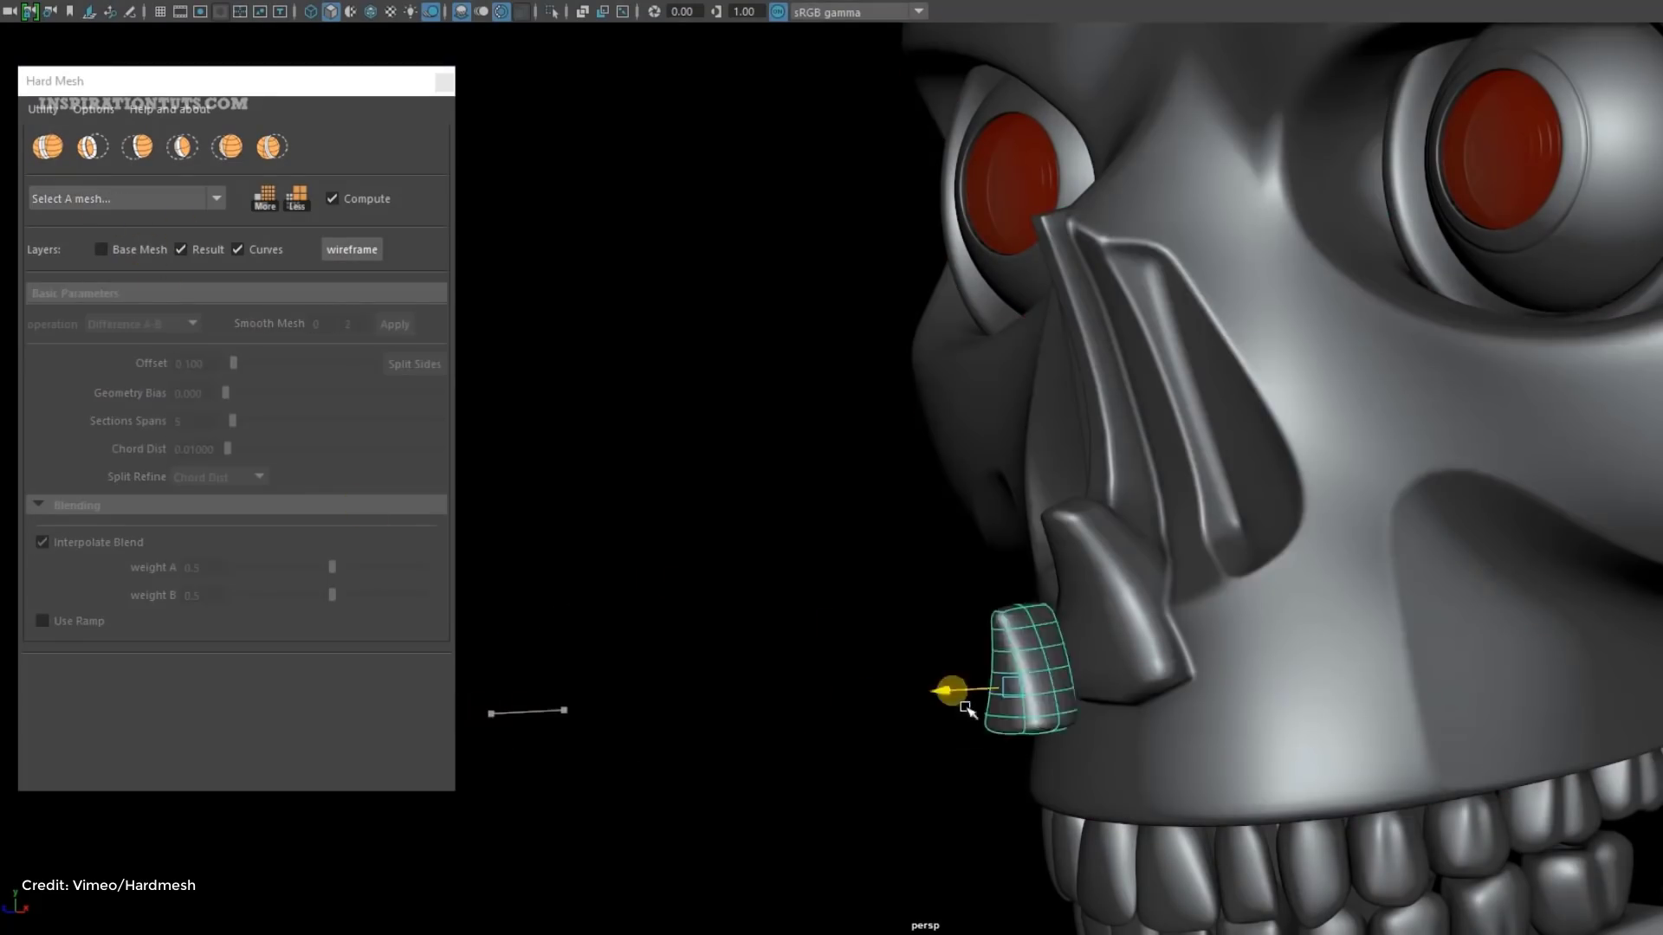
click(1242, 711)
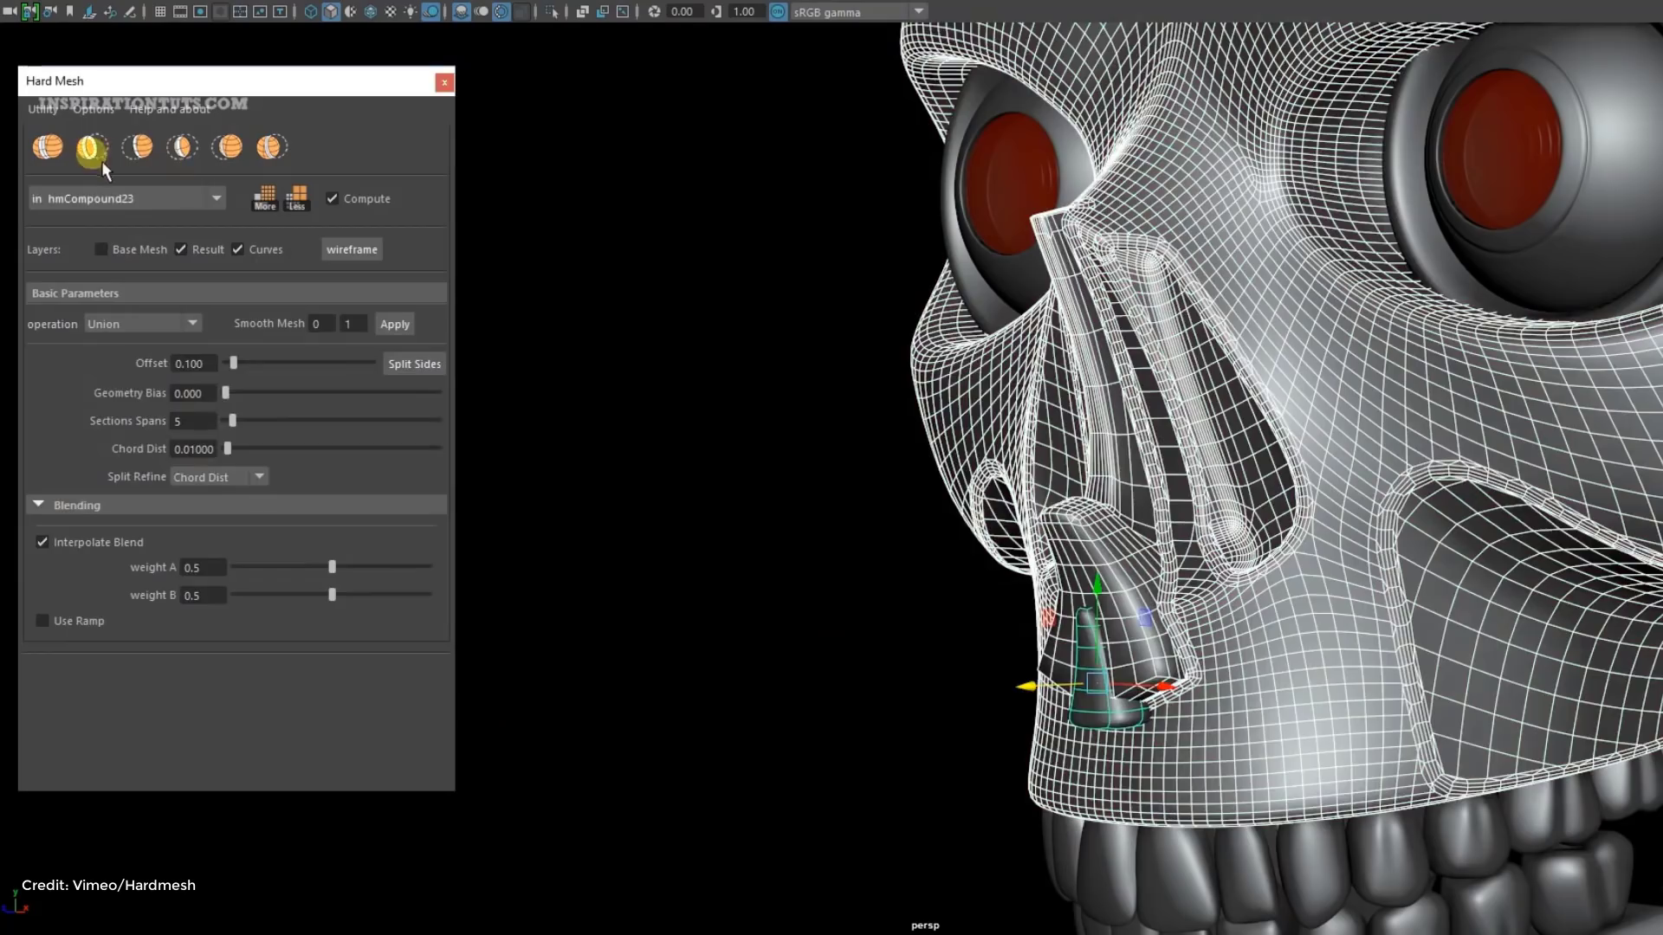
click(766, 633)
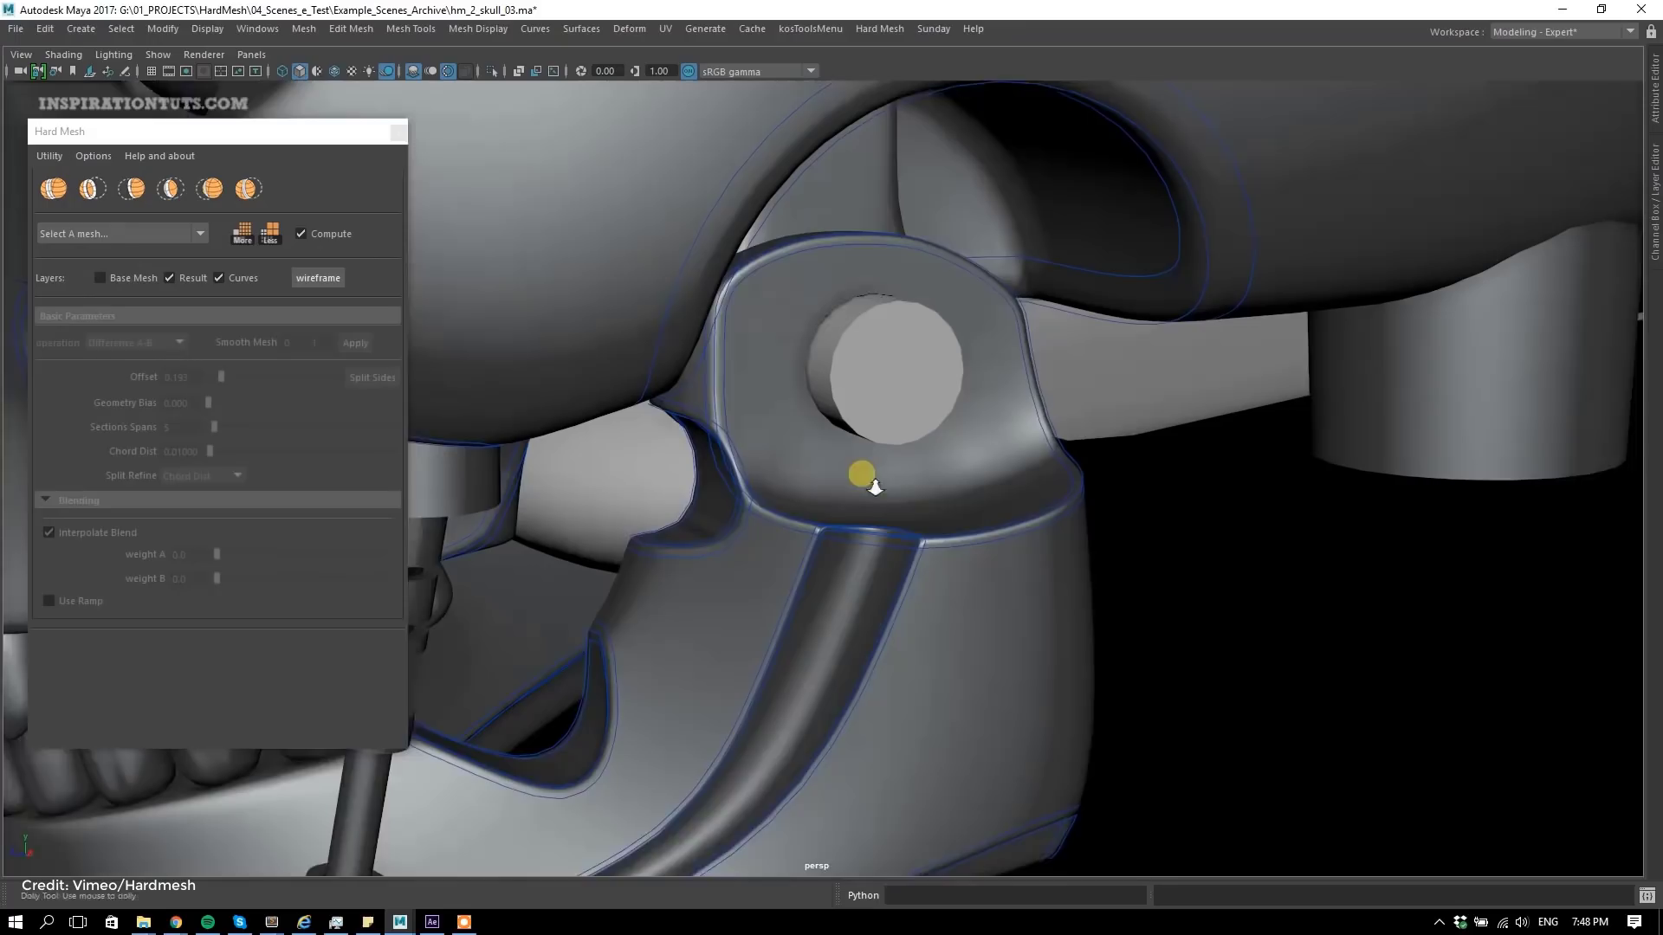
Lower the cheek boolean's cut offset to 0.166 and show the Base Mesh
click(902, 382)
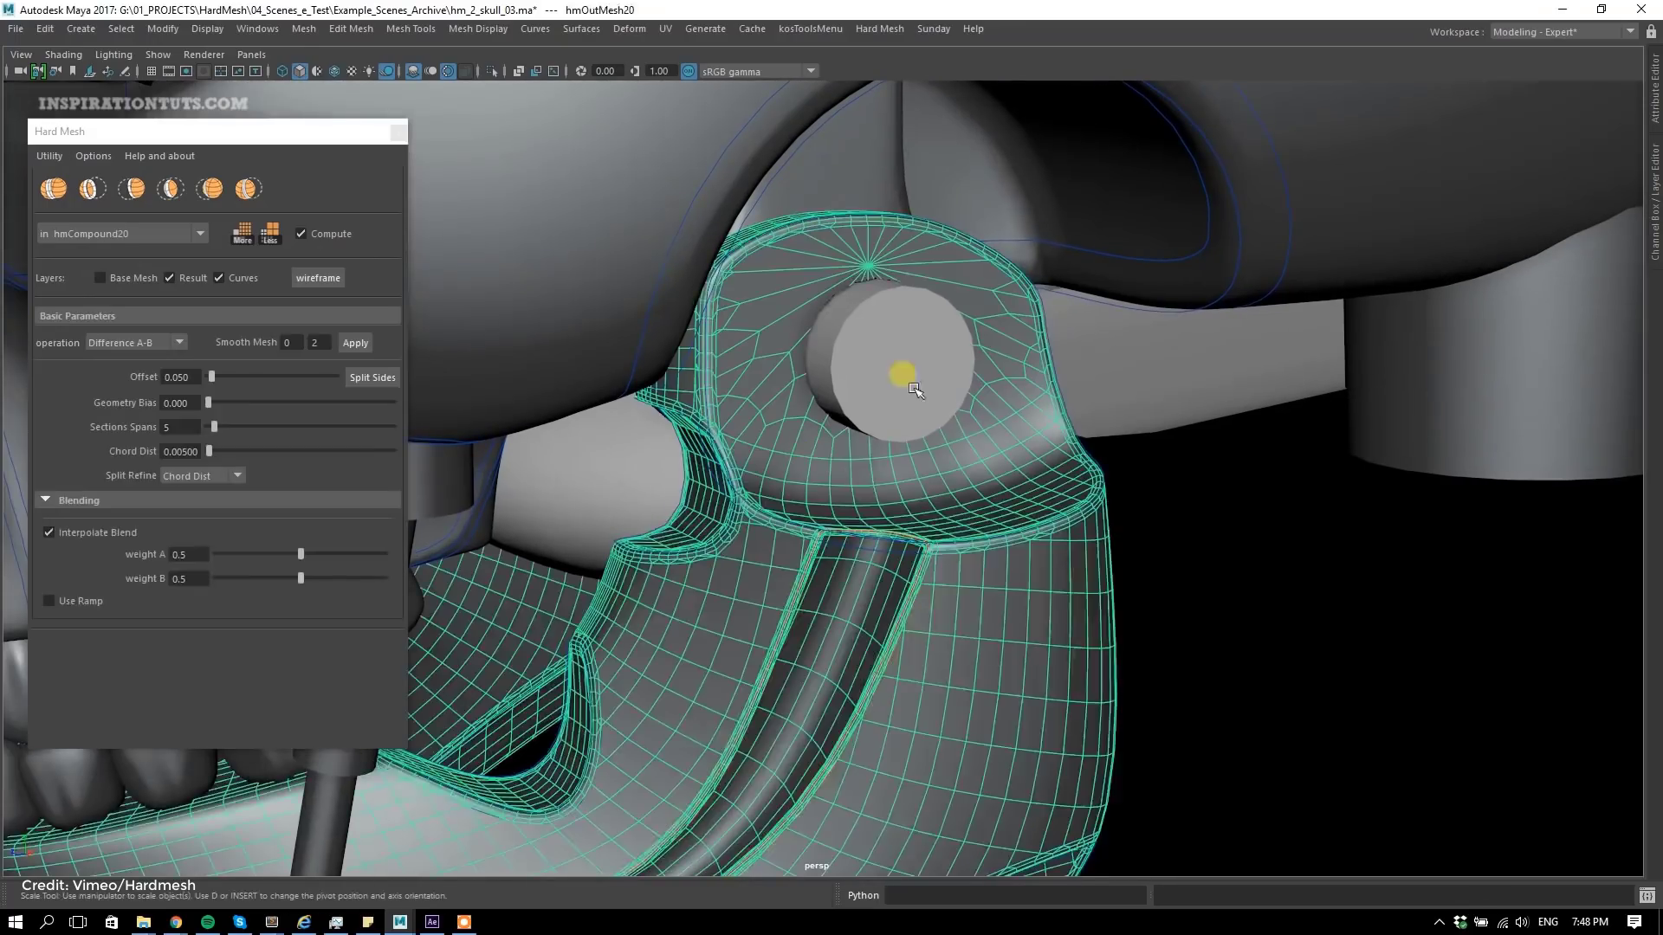
click(863, 528)
click(790, 437)
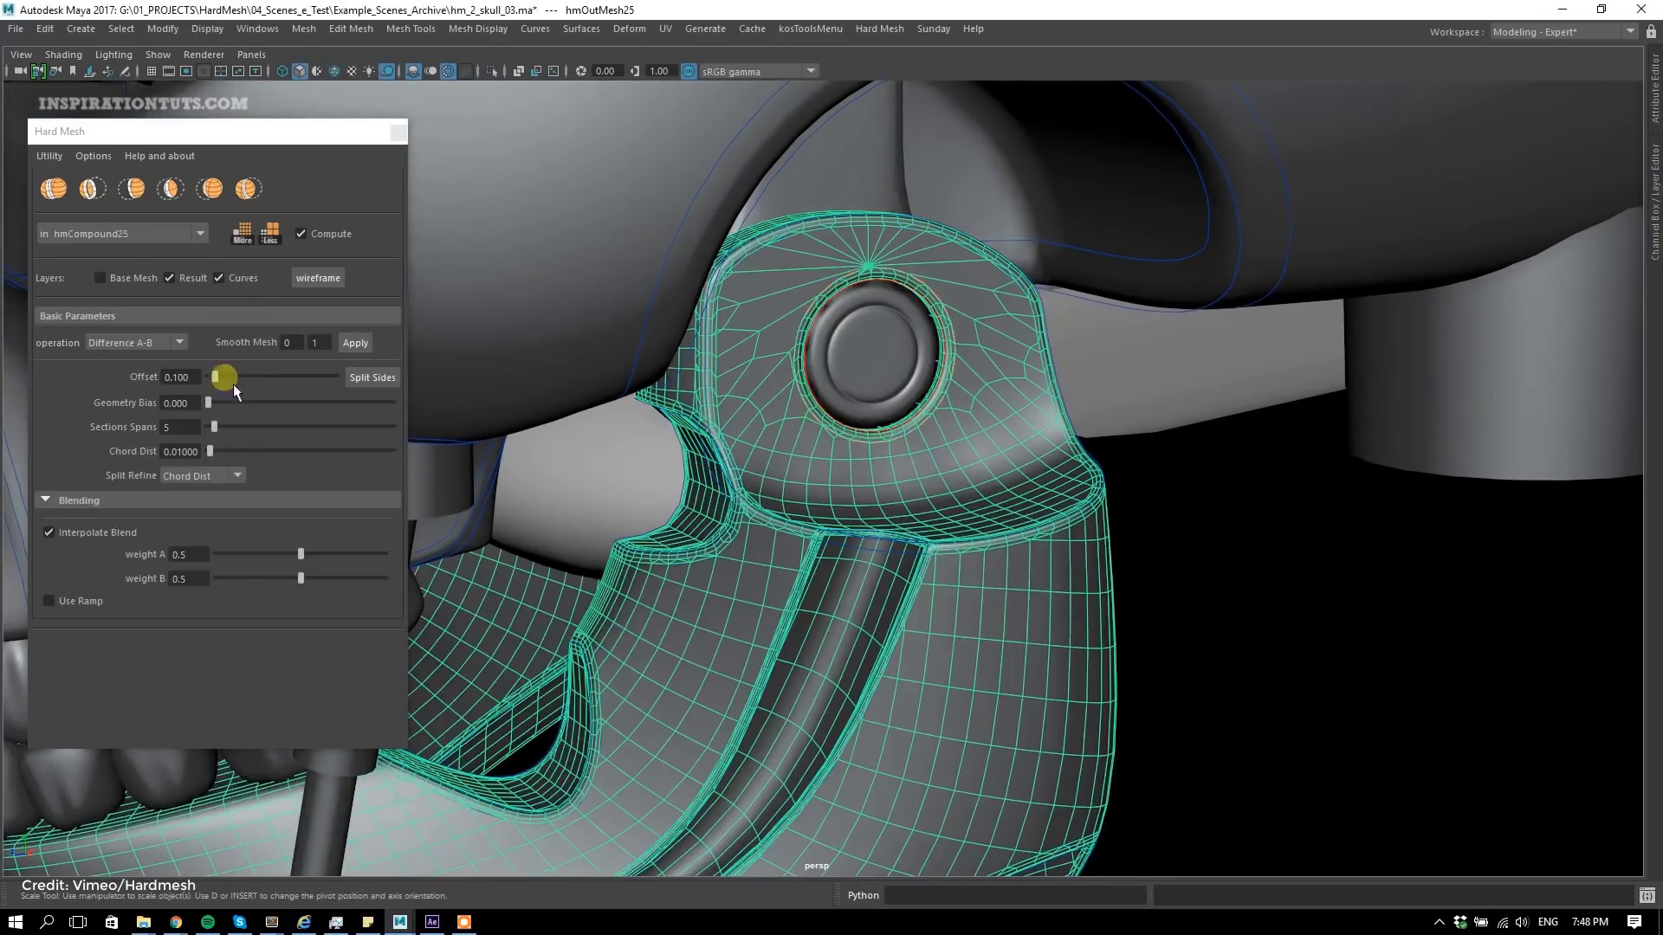
drag(229, 383, 227, 383)
click(99, 277)
Hide the Base Mesh and reposition the cylinder cutter on the jaw
click(837, 357)
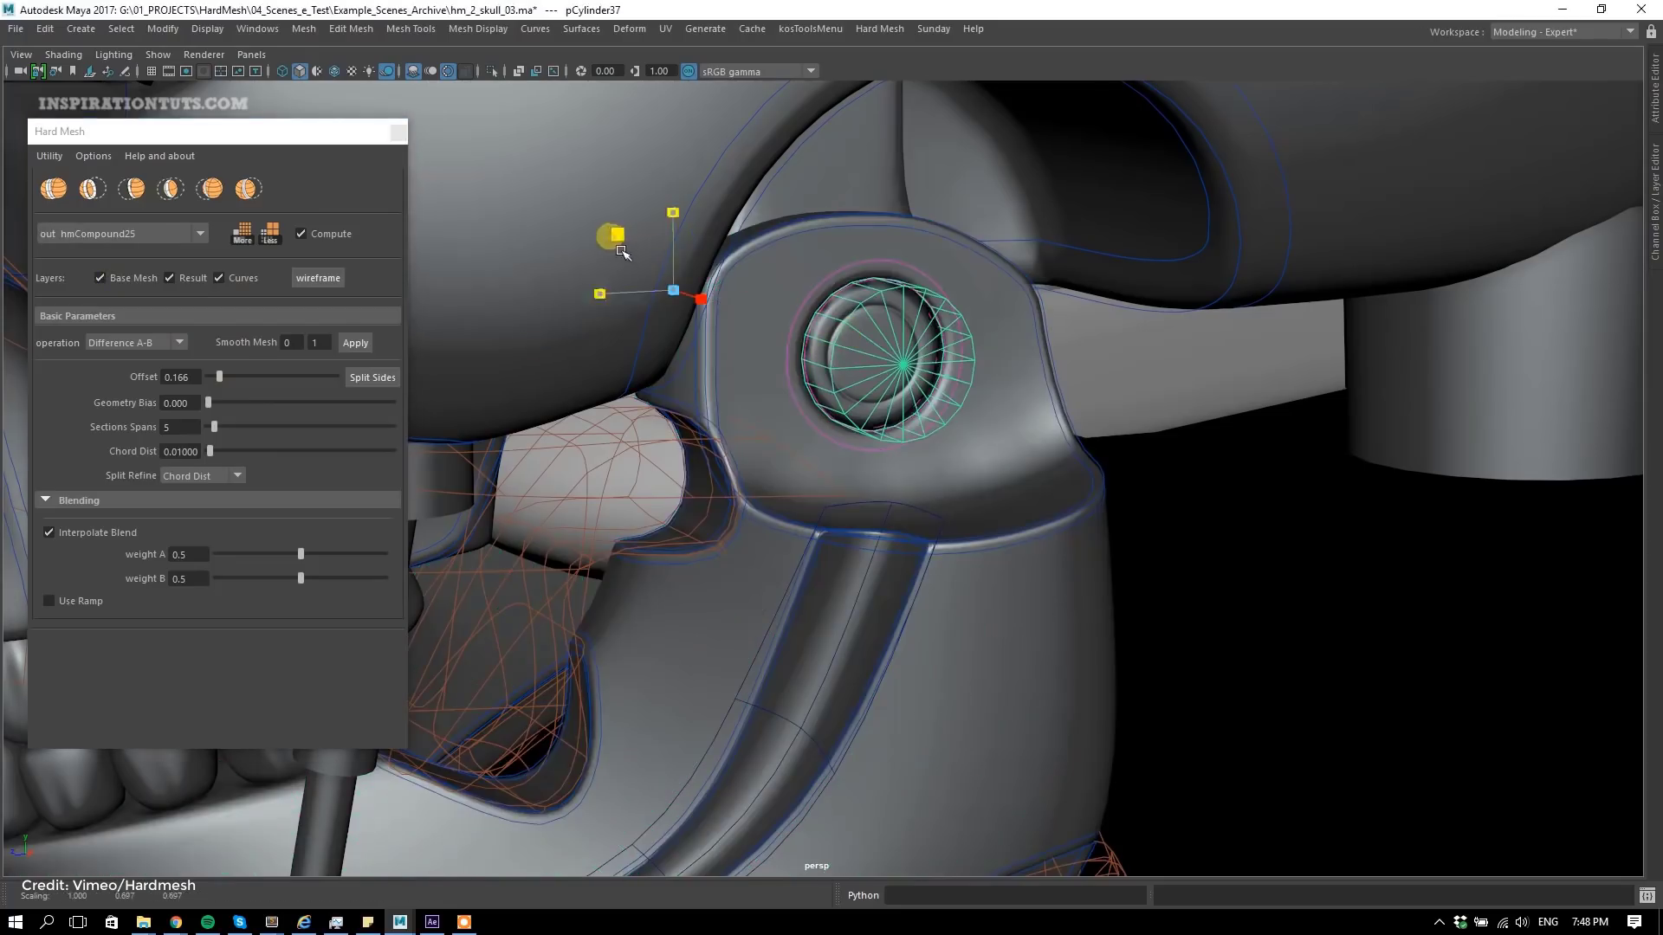
click(122, 279)
click(617, 236)
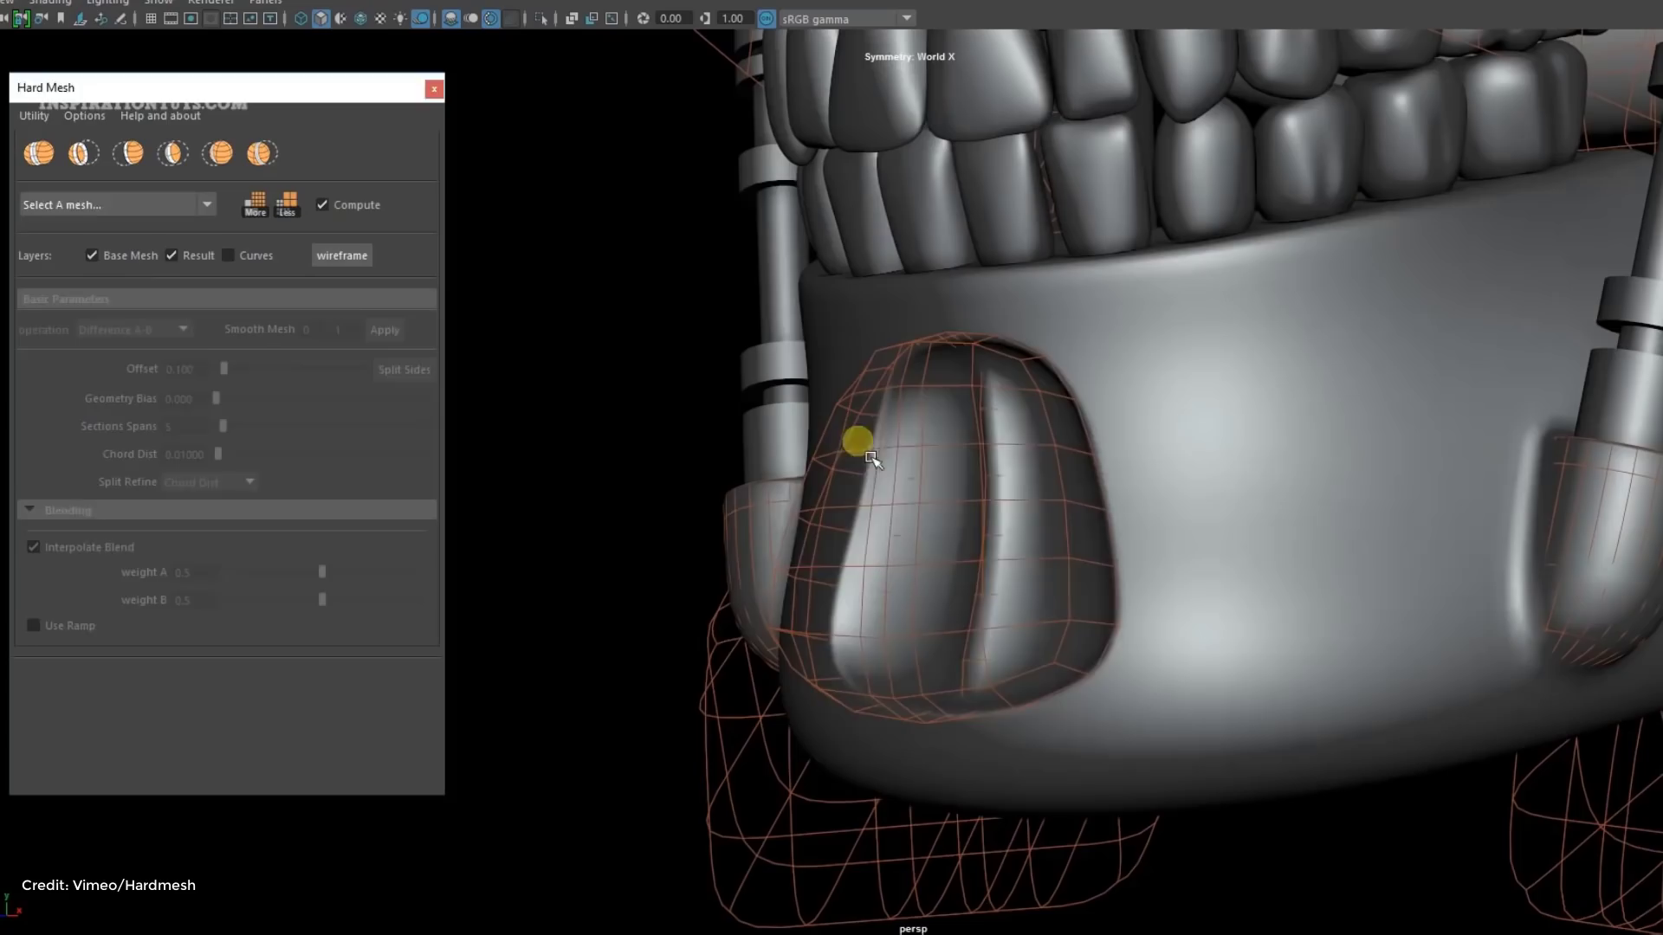
click(935, 427)
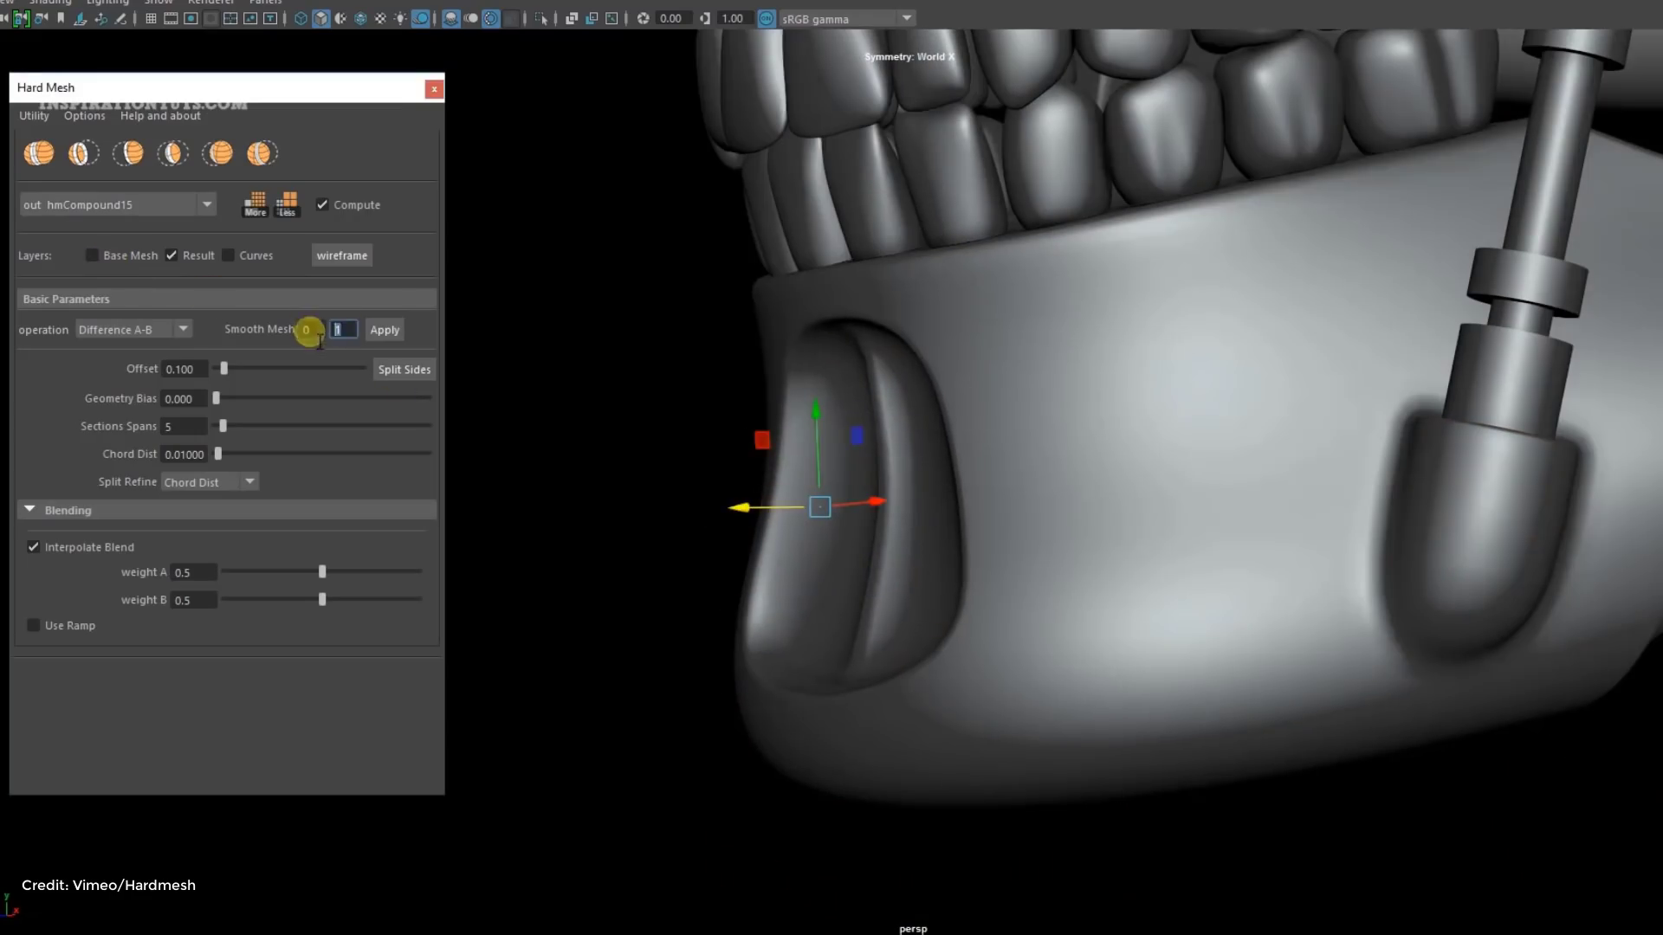
click(936, 438)
key(e)
key(w)
alt+drag(974, 407, 1240, 327)
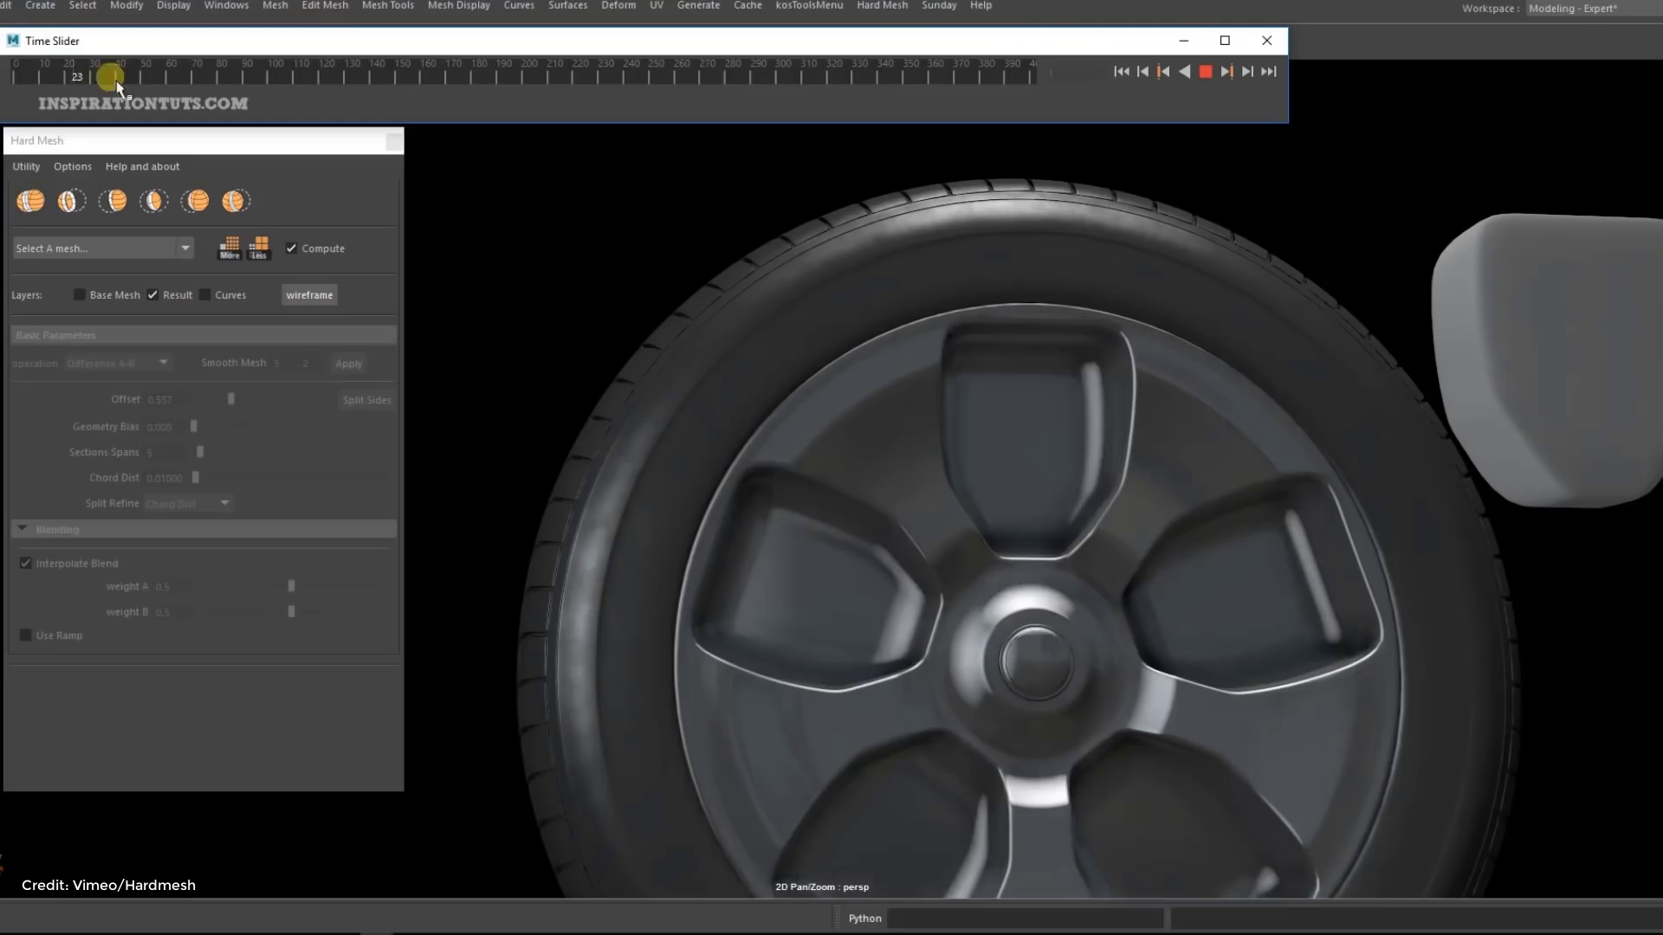
Stop playback at frame 35 and edit the faces of the block beside the wheel
click(107, 74)
click(1524, 286)
right_drag(1464, 217, 1569, 317)
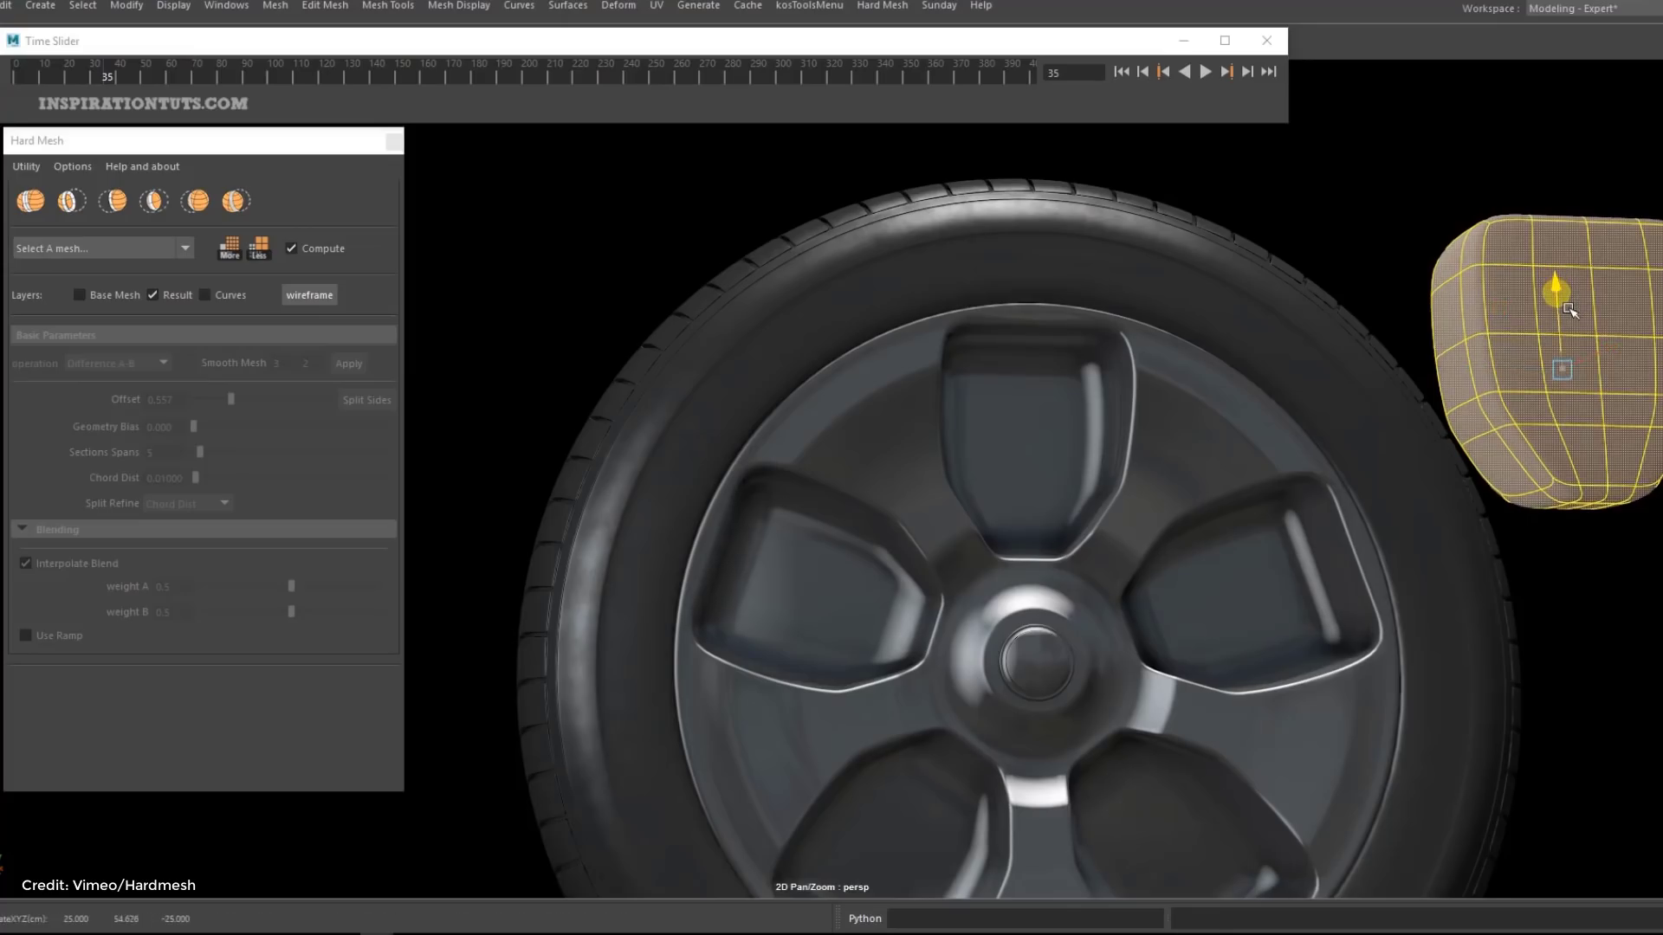
click(1487, 327)
click(1518, 297)
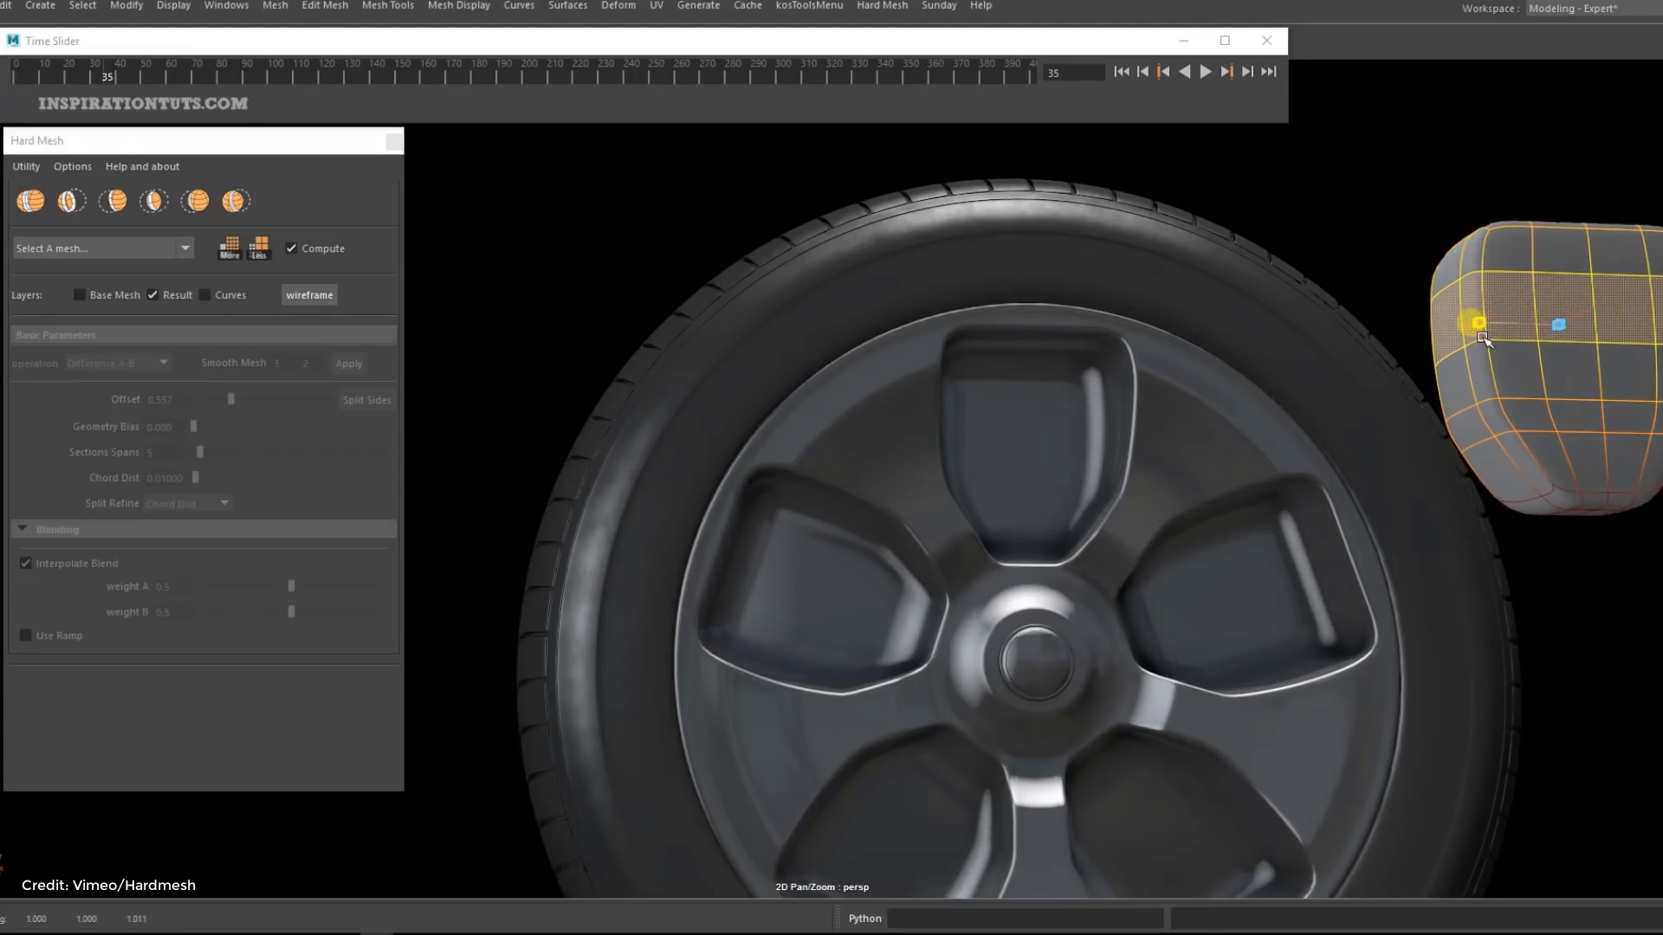
key(ctrl+z)
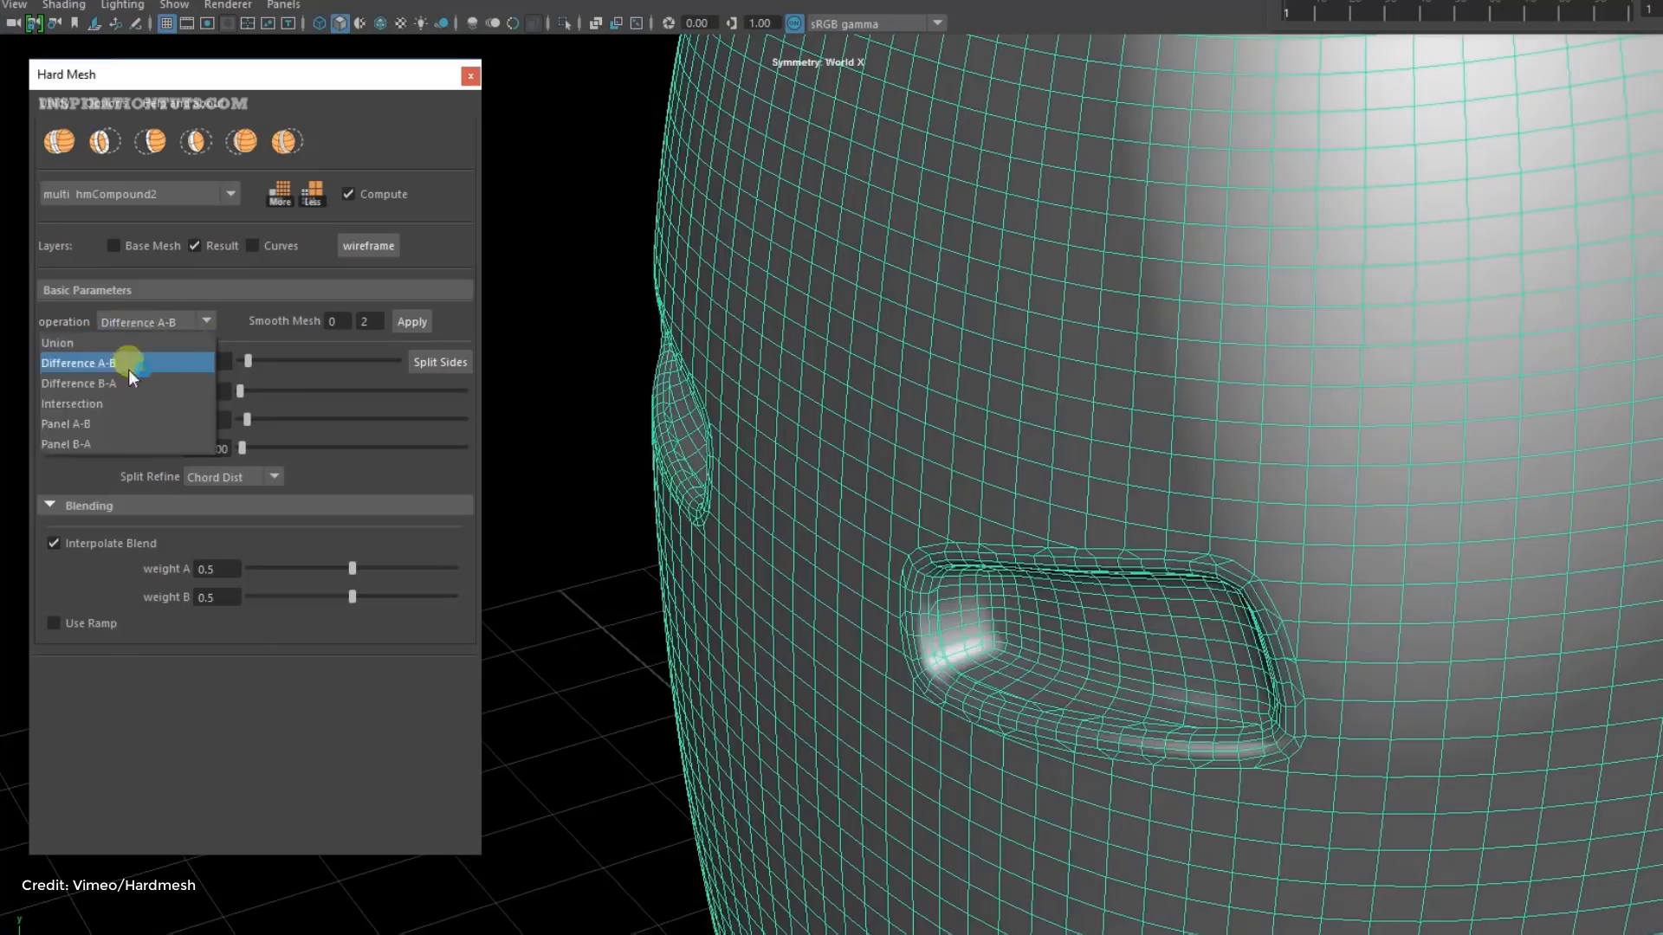
Set the head's boolean to Panel B-A with Use Ramp, a curve preset, and 2 Sections Spans
click(130, 372)
click(144, 330)
click(117, 424)
click(87, 626)
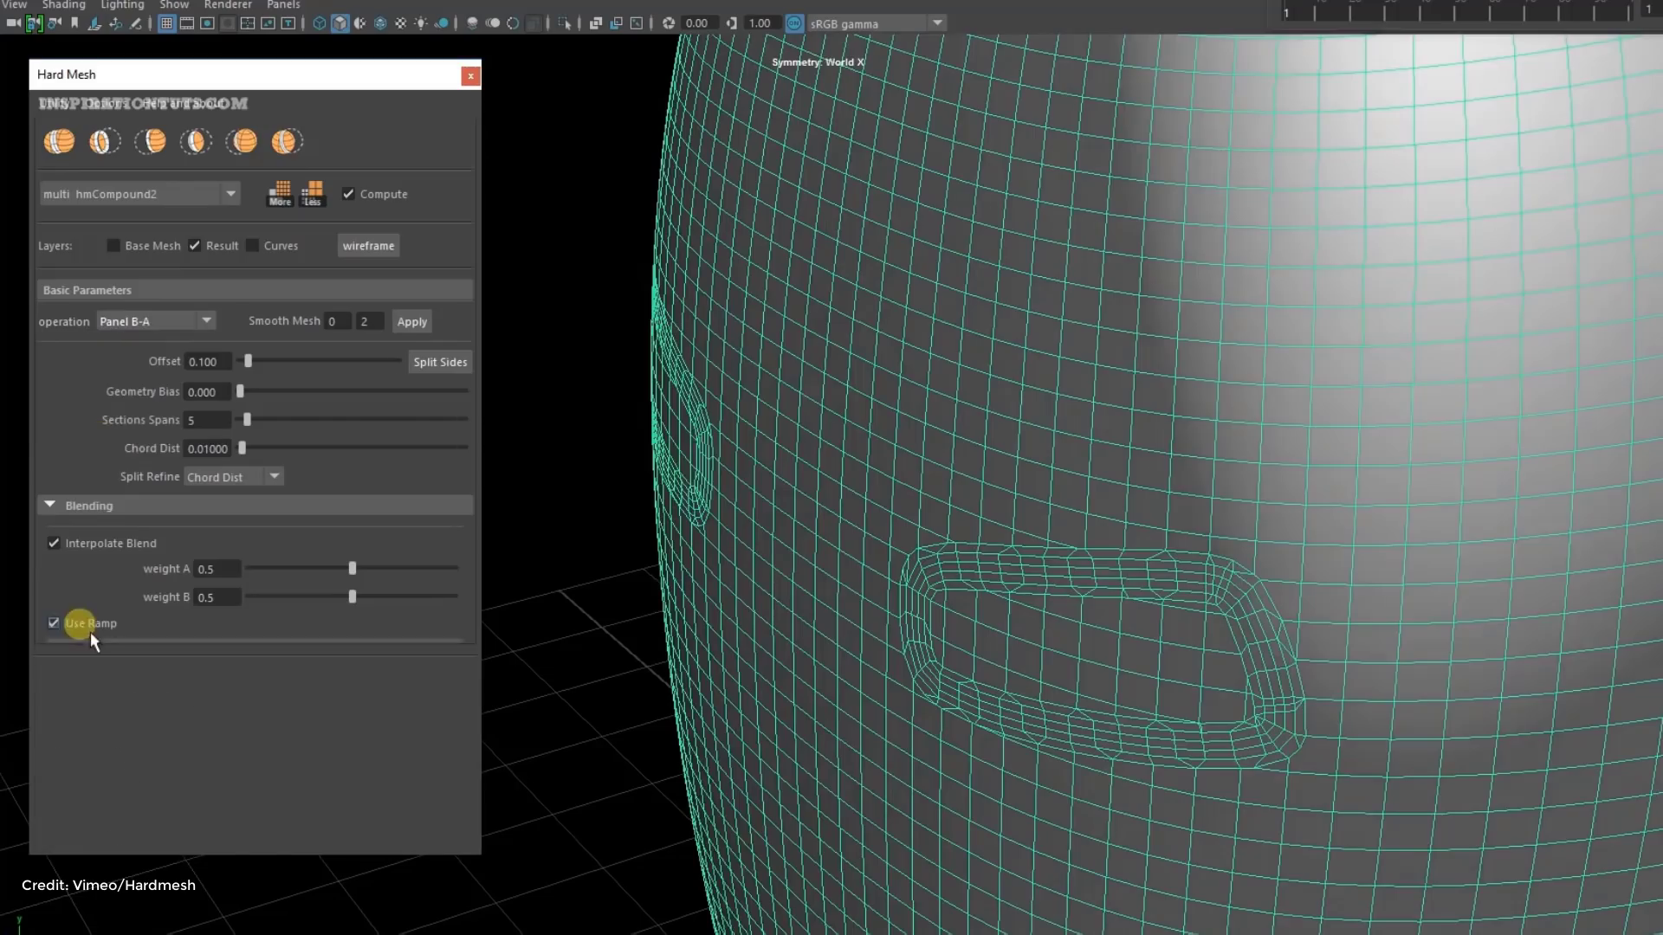
click(251, 792)
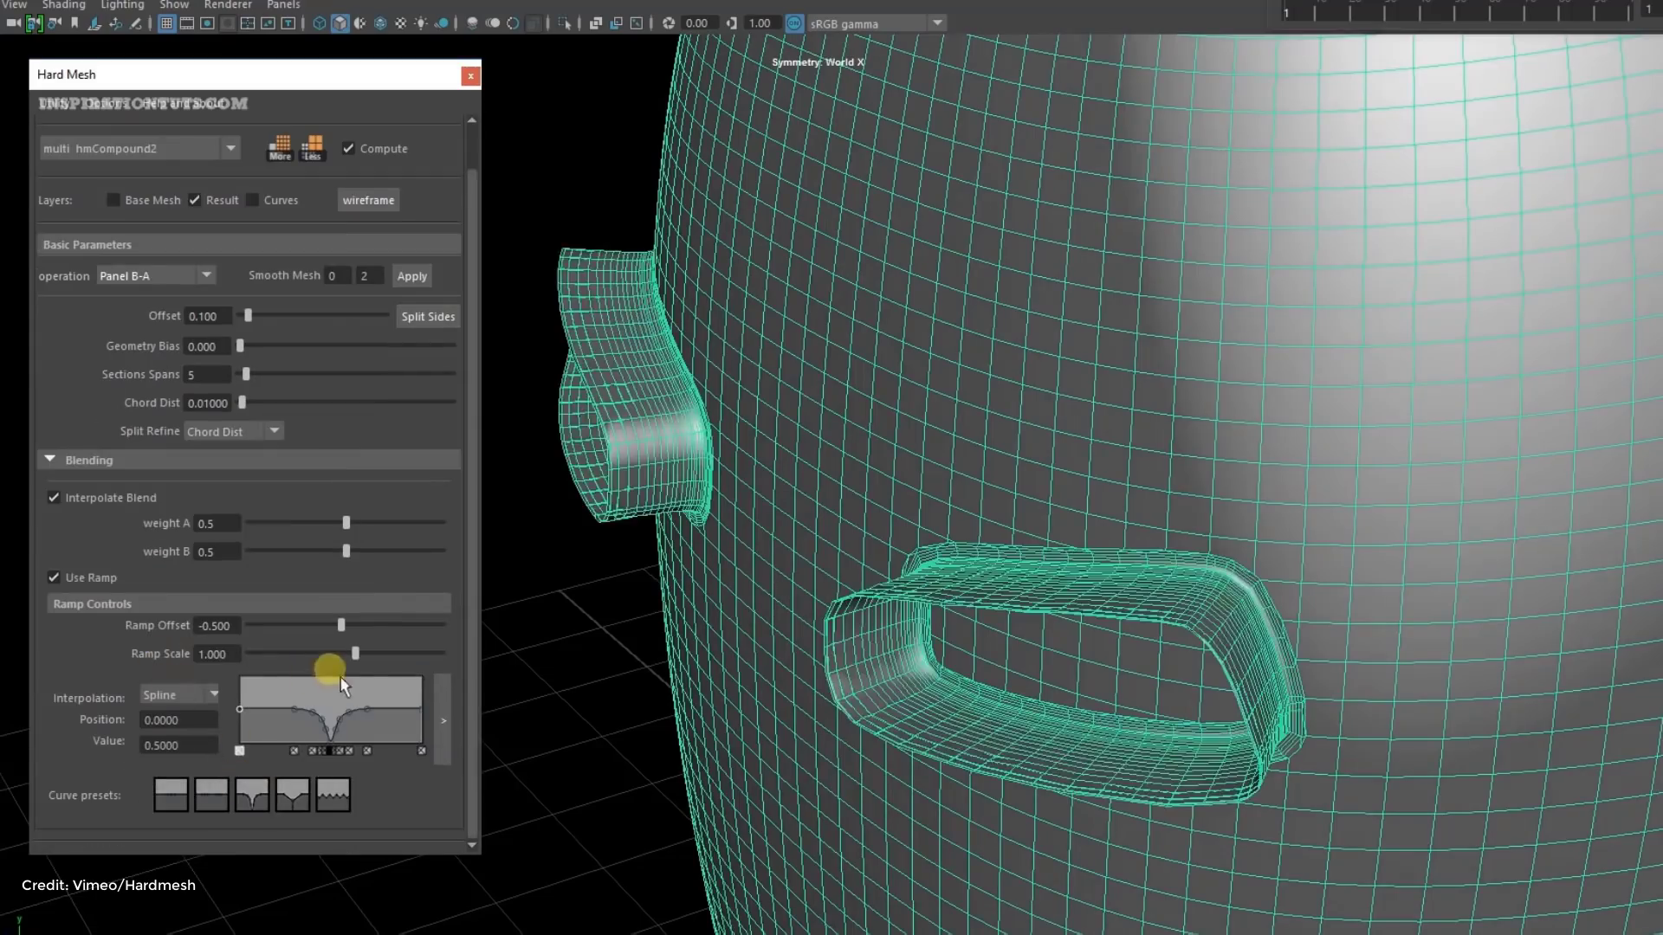
drag(326, 668, 331, 587)
drag(246, 374, 230, 387)
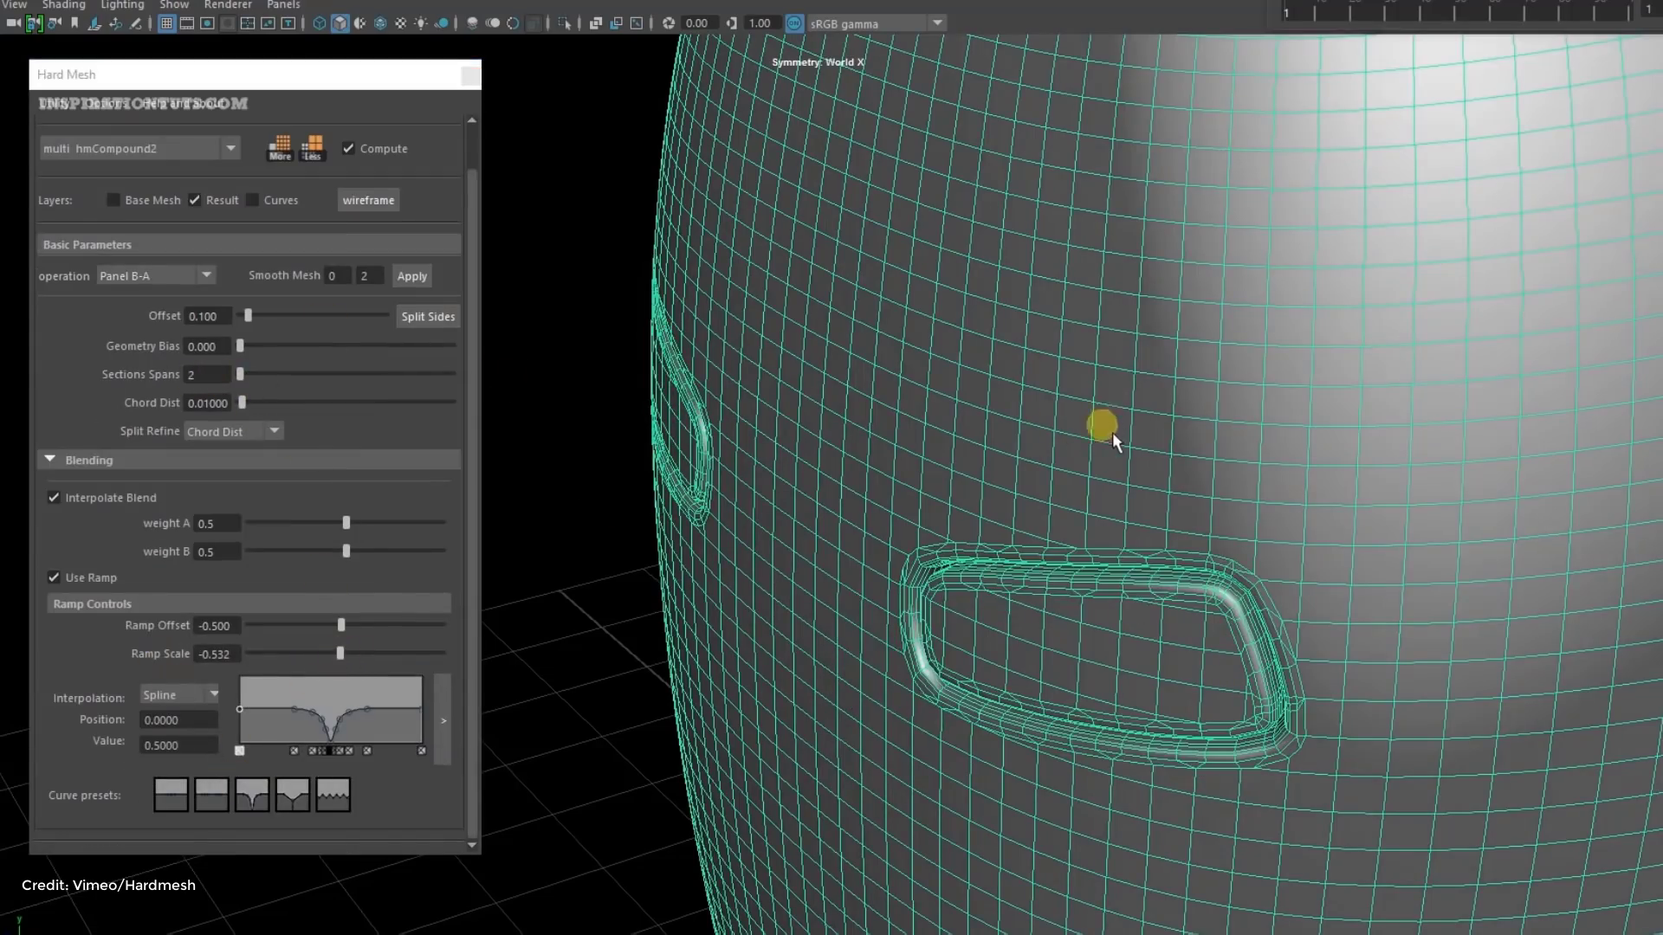